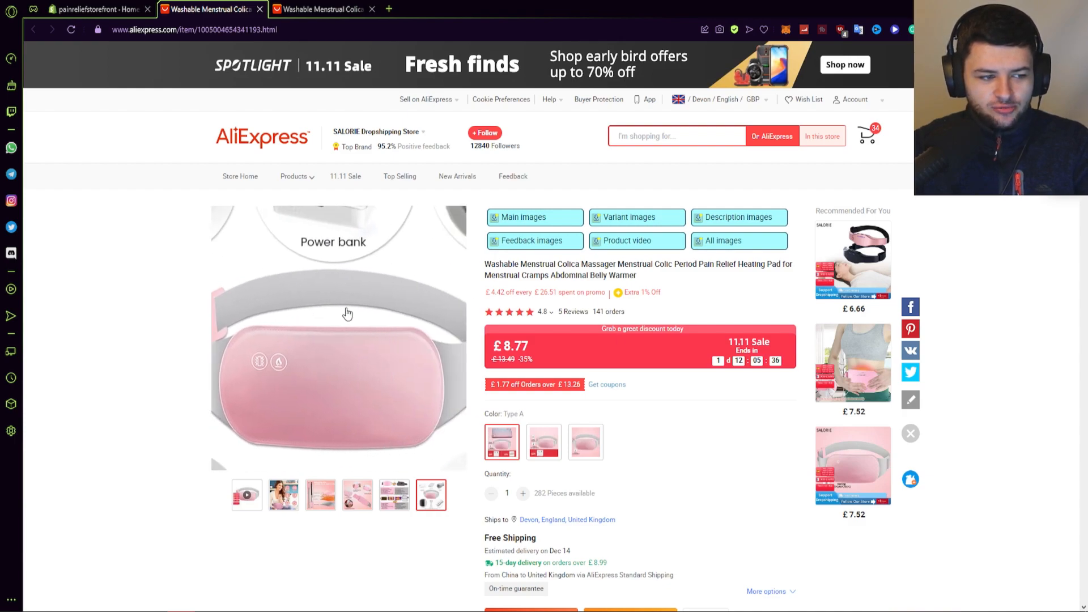
Open the theme customization task from the store's setup guide and browse the popular free themes.
{"action": "key", "text": "ctrl+shift+Tab"}
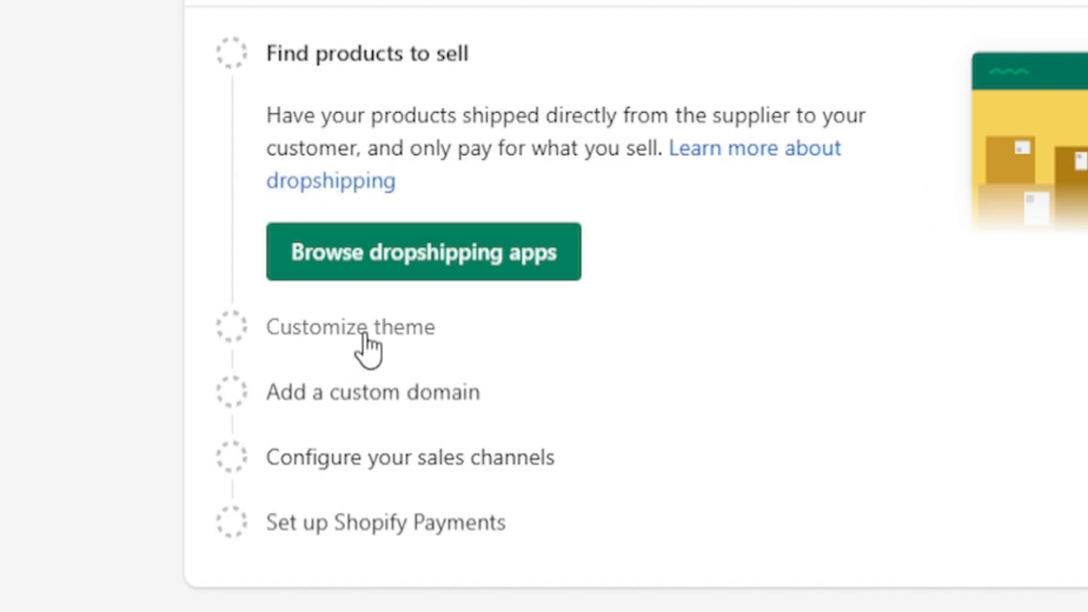
{"action": "left_click", "coordinate": [477, 315]}
{"action": "left_click", "coordinate": [476, 299]}
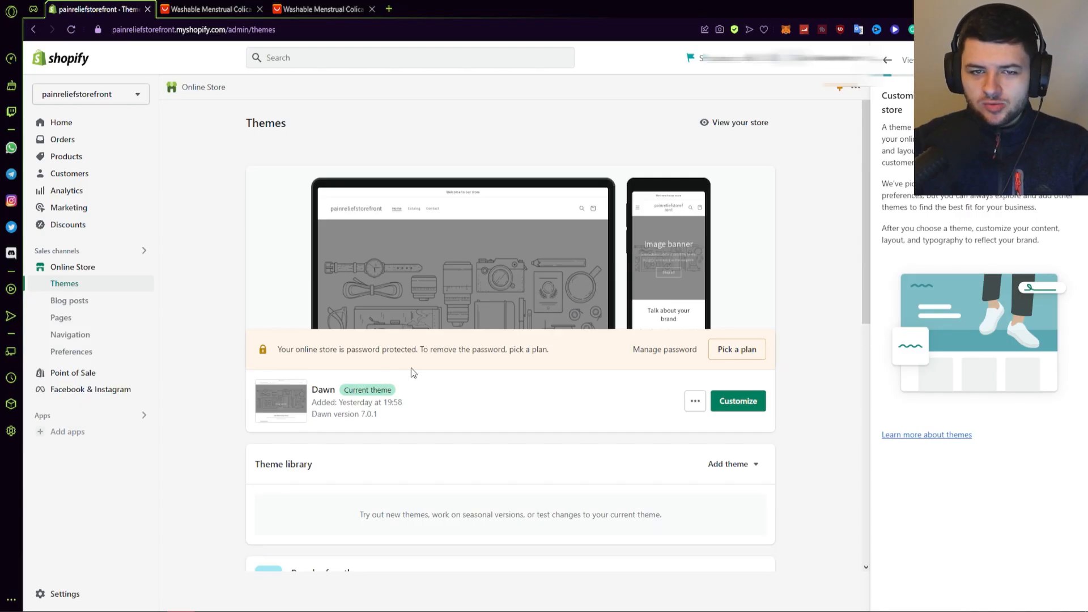
{"action": "scroll", "coordinate": [413, 372], "scroll_direction": "down", "scroll_amount": 6}
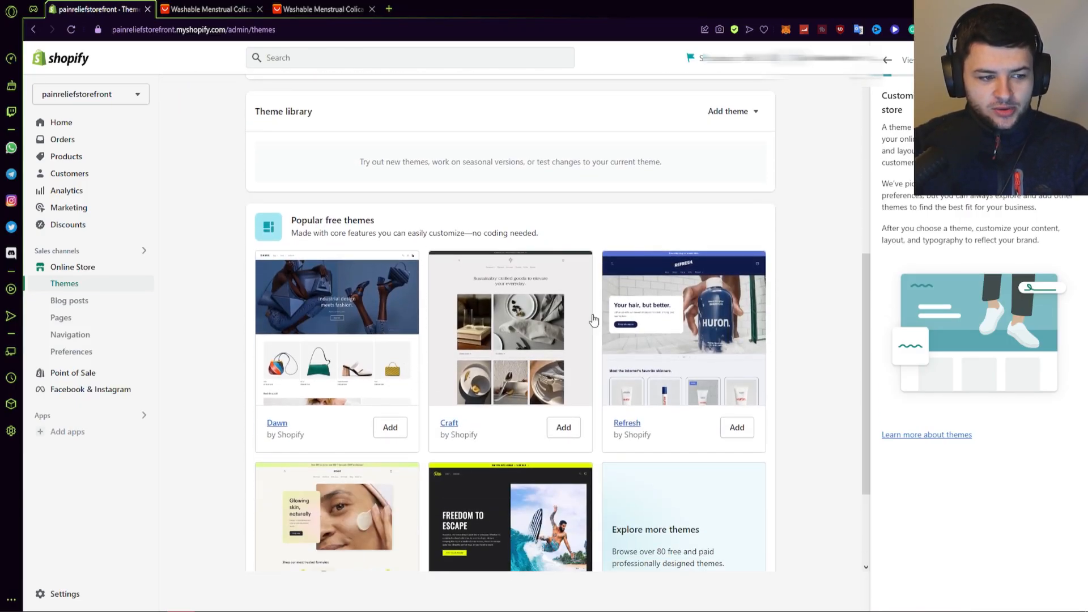
{"action": "scroll", "coordinate": [504, 309], "scroll_direction": "down", "scroll_amount": 2}
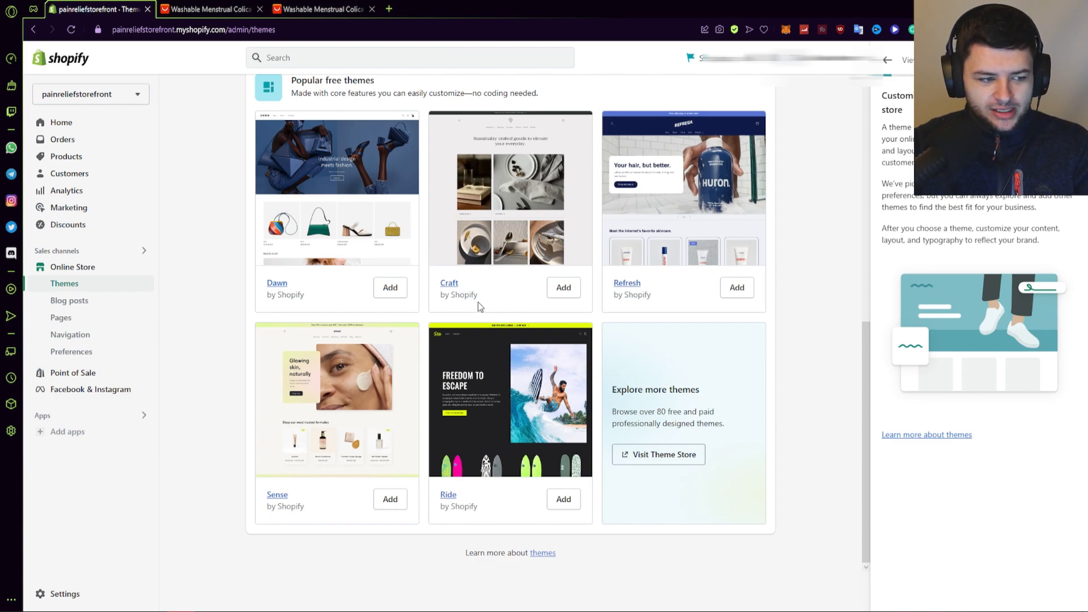
Open the Sense theme's listing in the theme store and look over its description and preview images.
{"action": "left_click", "coordinate": [277, 495]}
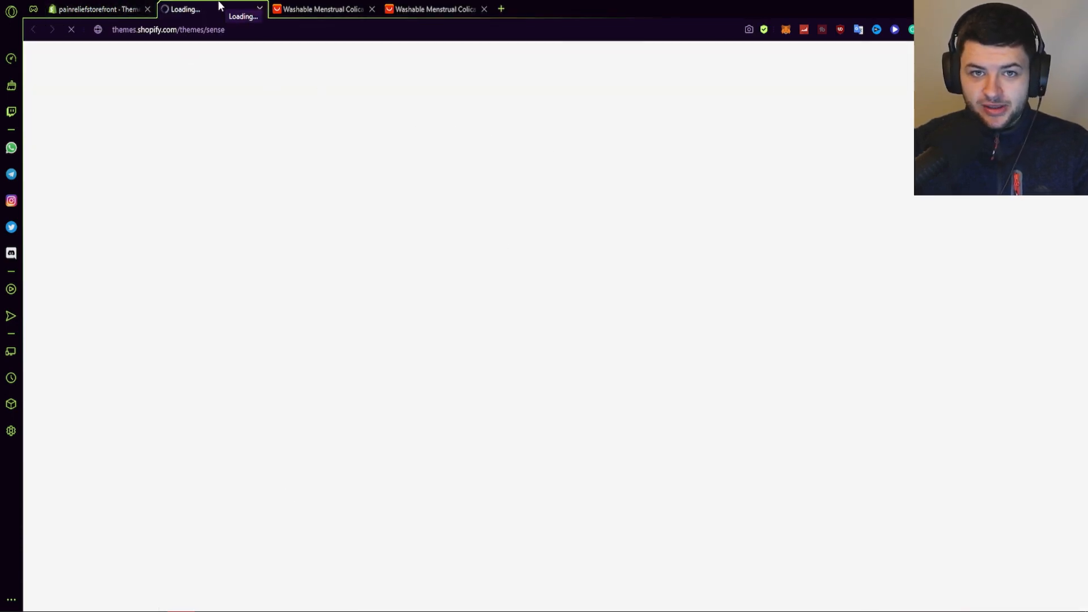
{"action": "left_click", "coordinate": [129, 7]}
{"action": "left_click", "coordinate": [357, 388]}
{"action": "left_click", "coordinate": [337, 8]}
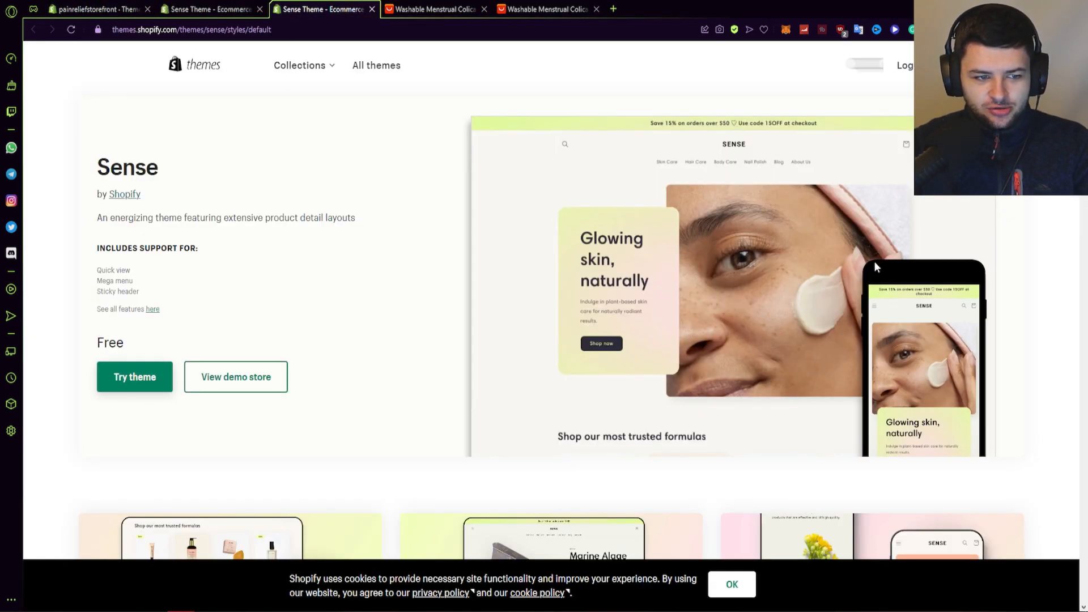
{"action": "scroll", "coordinate": [881, 294], "scroll_direction": "down", "scroll_amount": 3}
{"action": "scroll", "coordinate": [338, 316], "scroll_direction": "up", "scroll_amount": 3}
Add the free Sense theme to the theme library and publish it in place of Dawn.
{"action": "left_click", "coordinate": [146, 384]}
{"action": "left_click", "coordinate": [388, 504]}
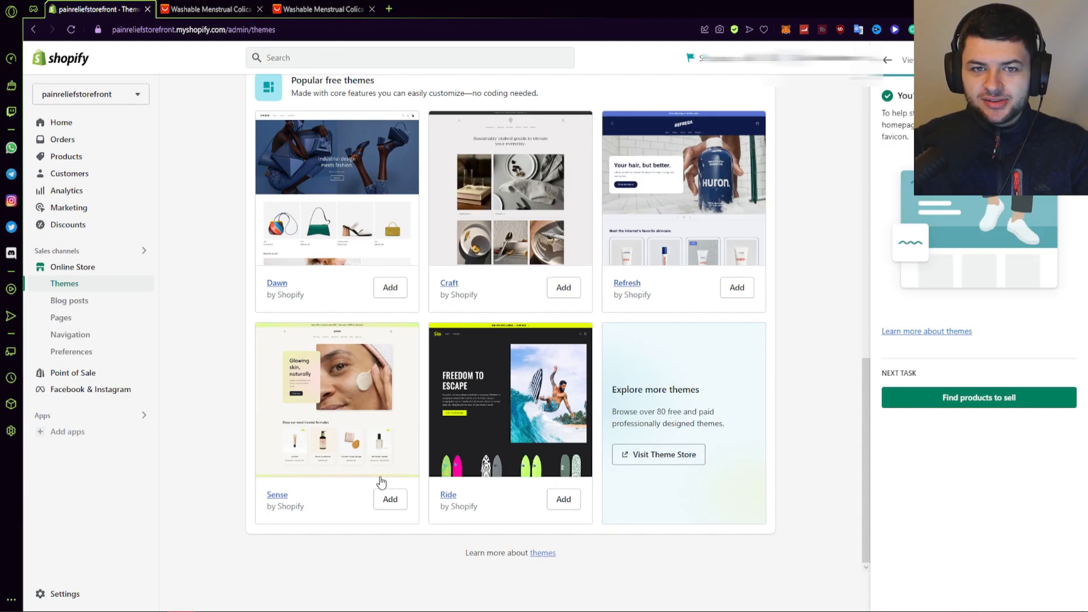
{"action": "scroll", "coordinate": [381, 482], "scroll_direction": "up", "scroll_amount": 3}
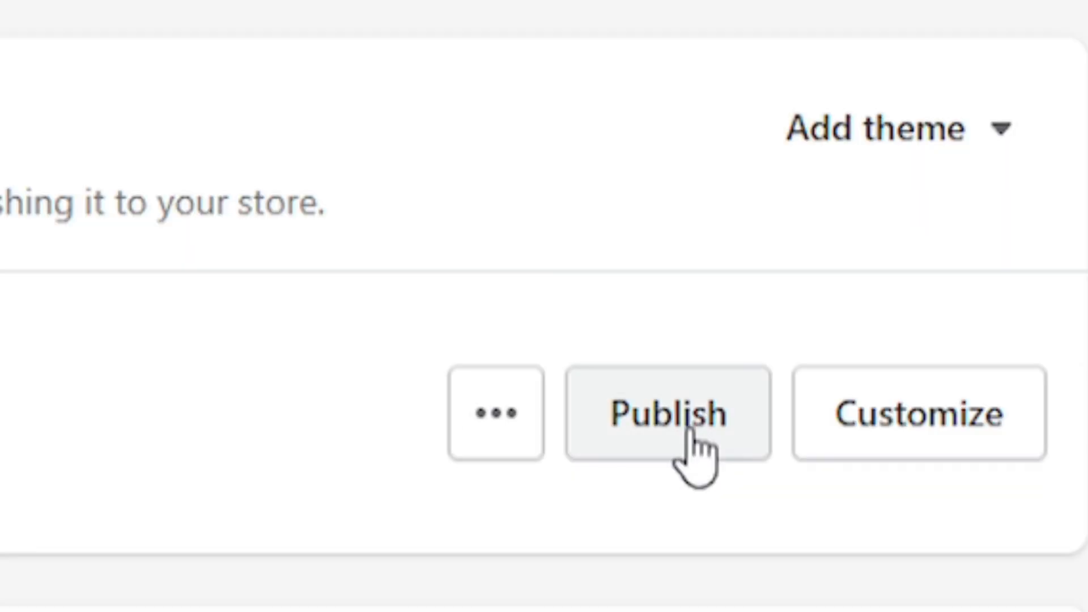
{"action": "left_click", "coordinate": [683, 442]}
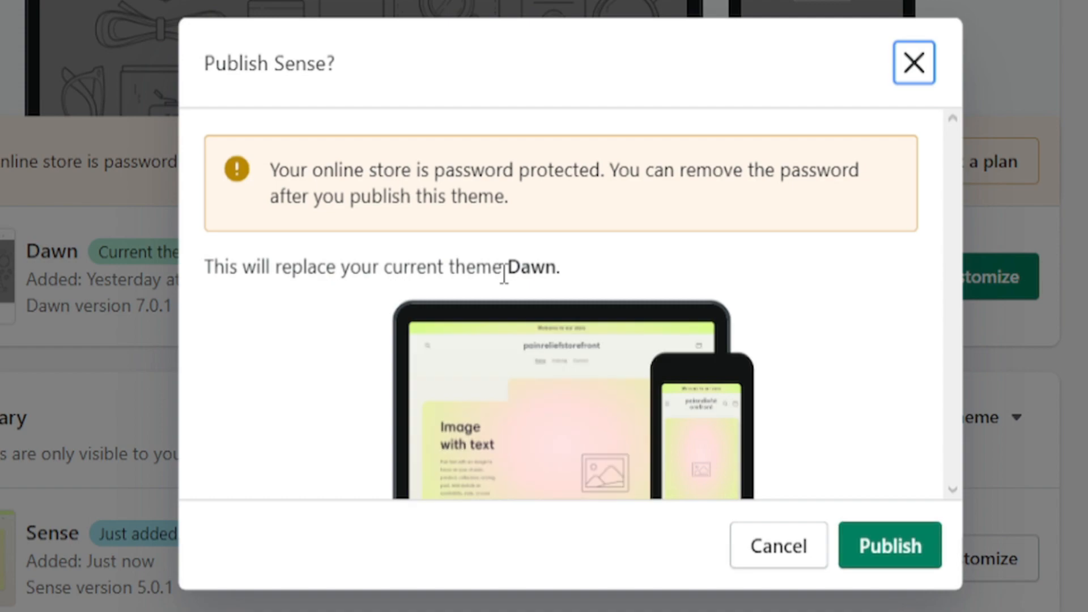
{"action": "left_click", "coordinate": [913, 550]}
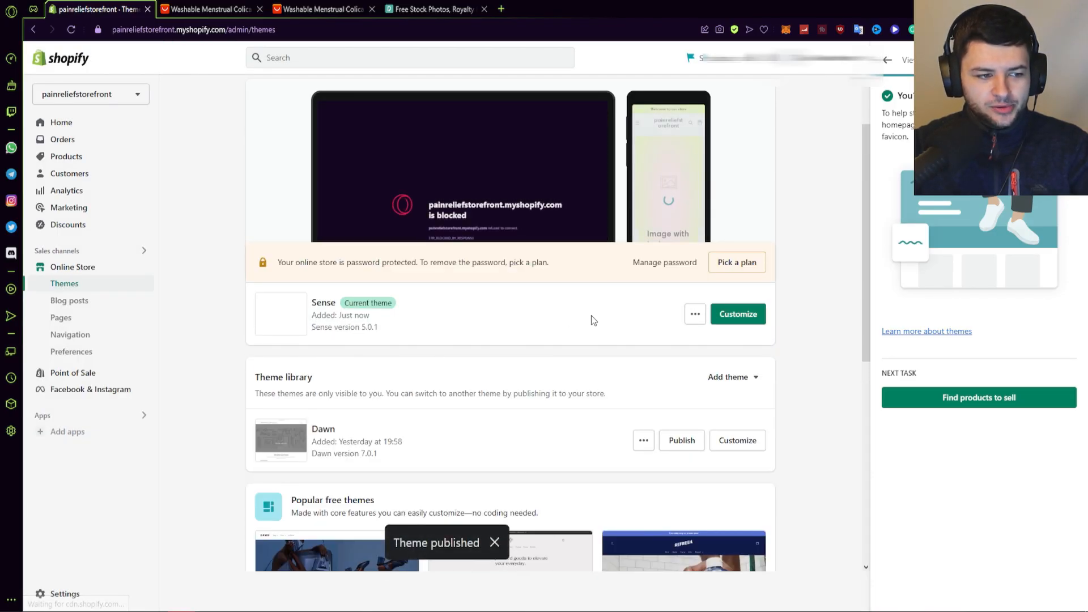
View the live online store's home page down to the footer and close it again.
{"action": "scroll", "coordinate": [625, 337], "scroll_direction": "up", "scroll_amount": 2}
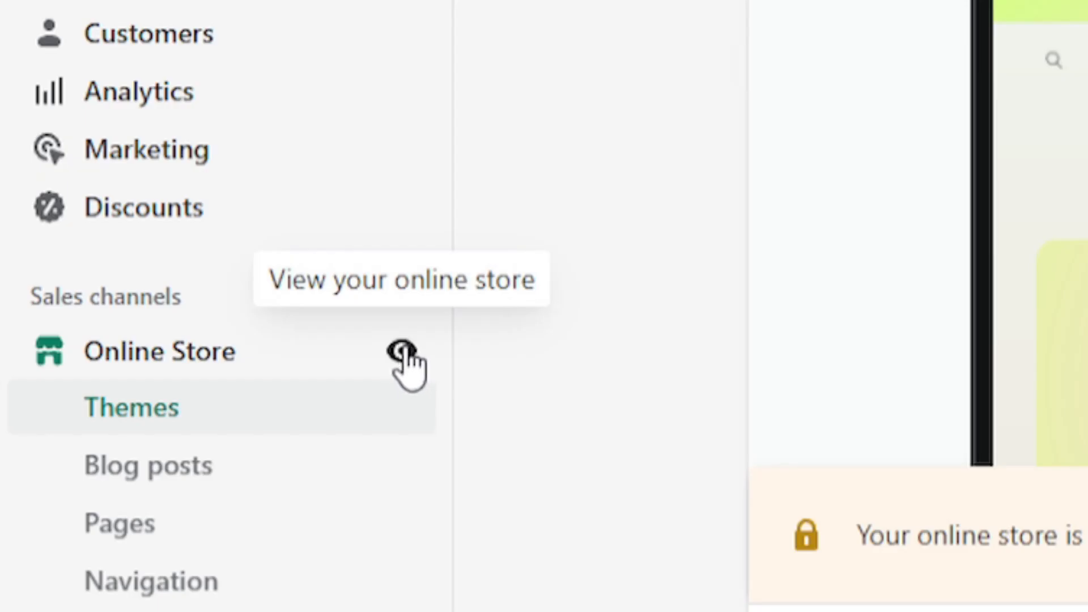
{"action": "left_click", "coordinate": [402, 351]}
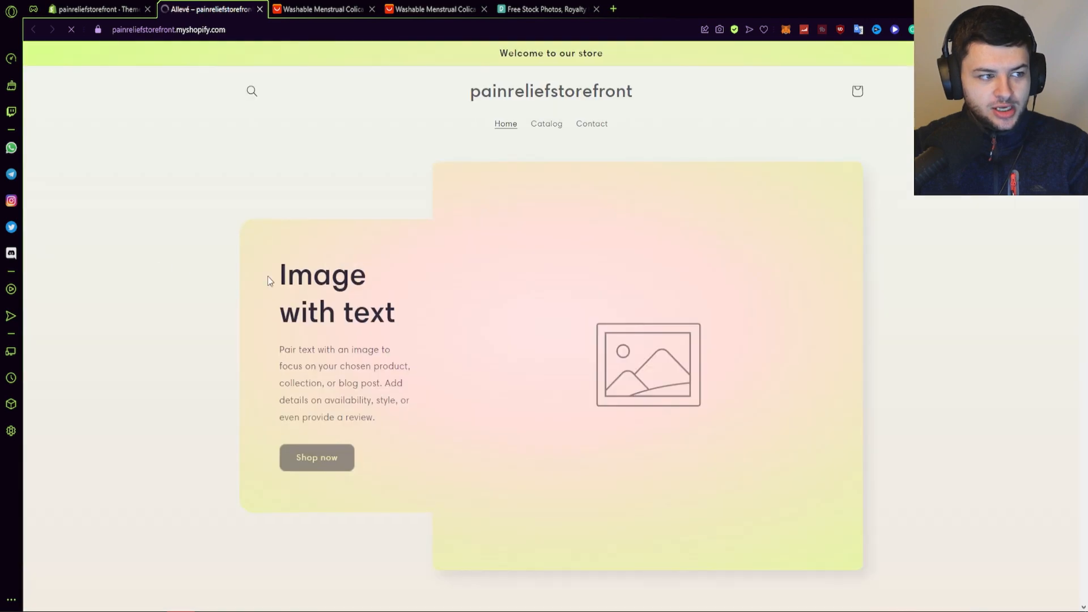
{"action": "scroll", "coordinate": [849, 306], "scroll_direction": "down", "scroll_amount": 7}
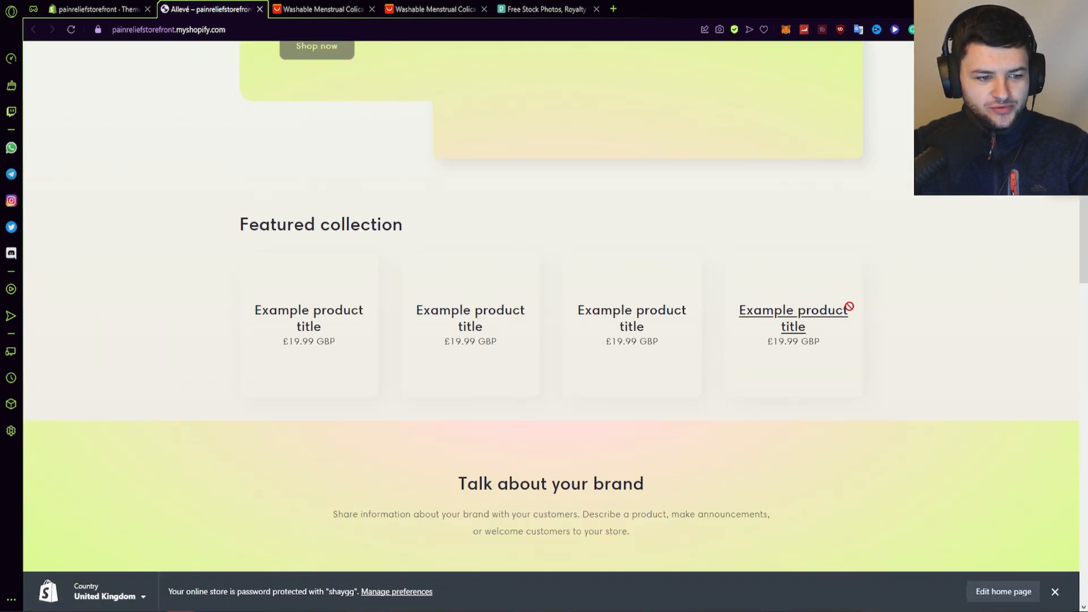
{"action": "scroll", "coordinate": [849, 305], "scroll_direction": "down", "scroll_amount": 20}
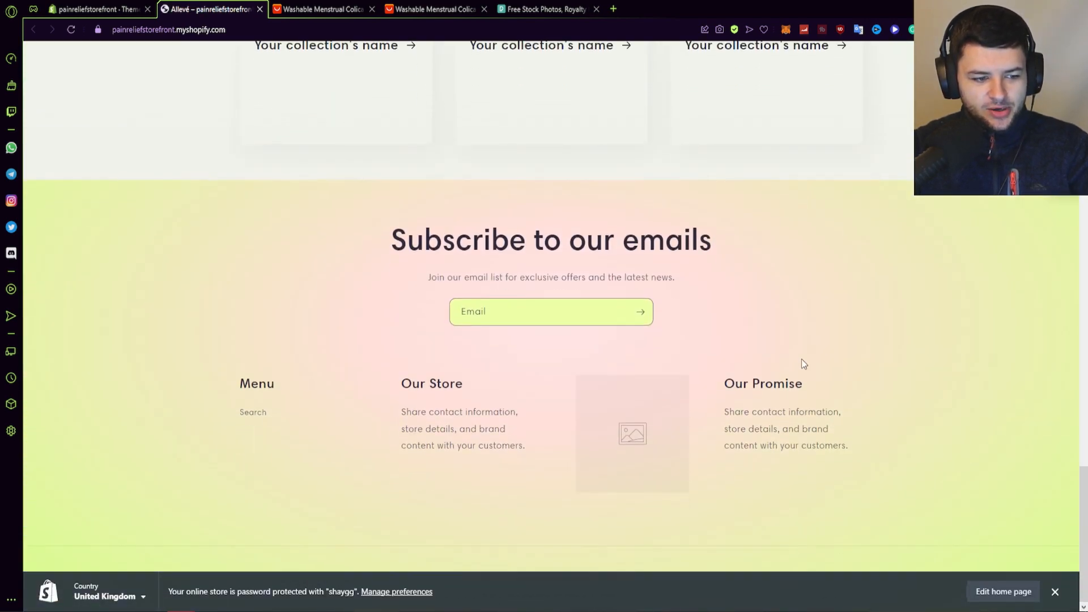
{"action": "scroll", "coordinate": [579, 397], "scroll_direction": "up", "scroll_amount": 20}
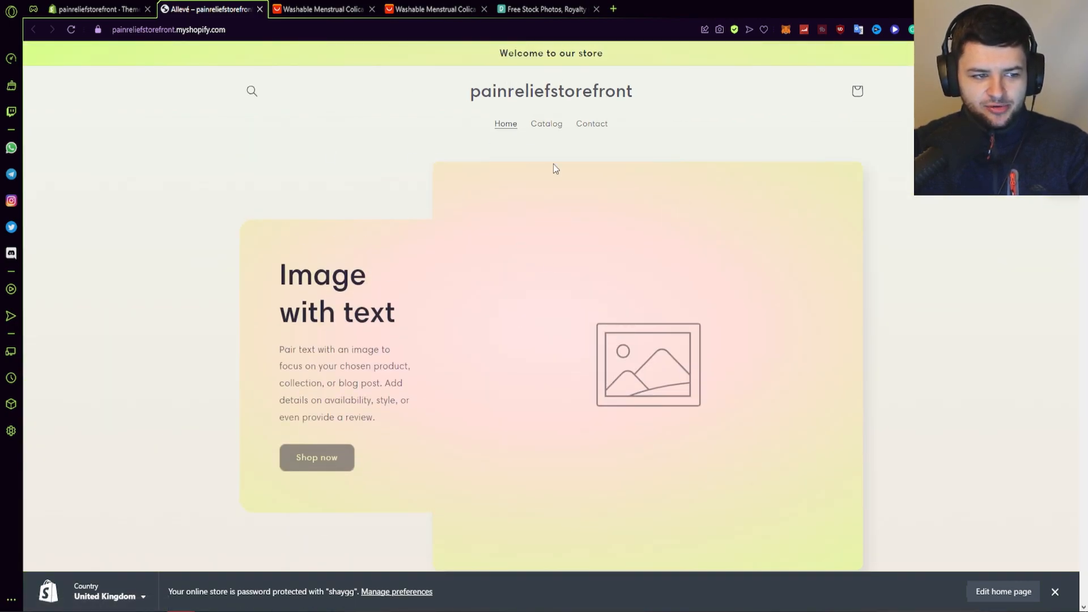
{"action": "middle_click", "coordinate": [172, 7]}
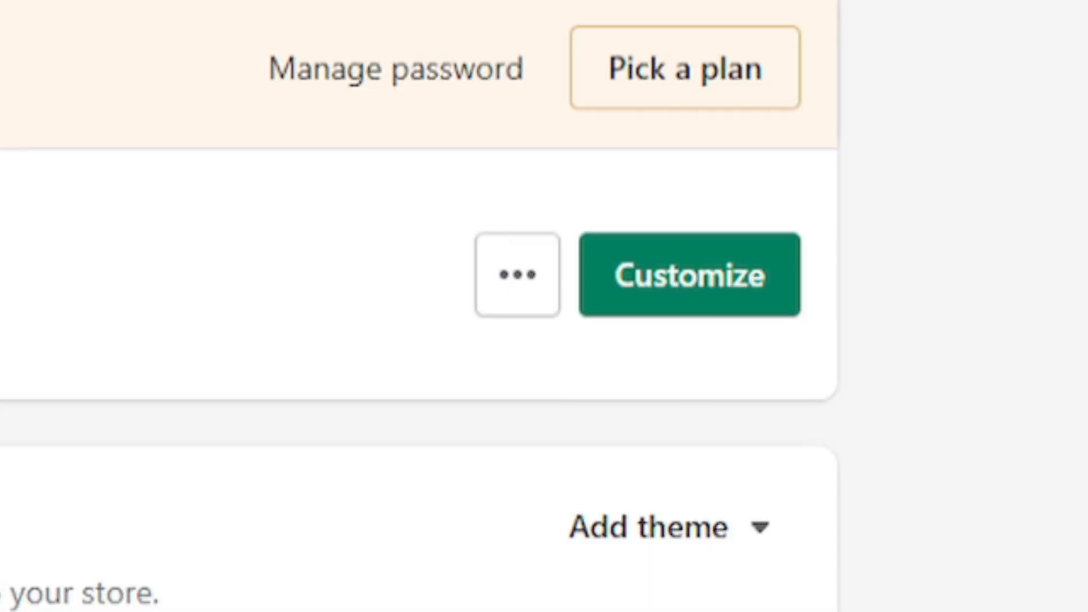
Open the Sense theme for customization and preview the home page in fullscreen before returning to the desktop view.
{"action": "left_click", "coordinate": [732, 318]}
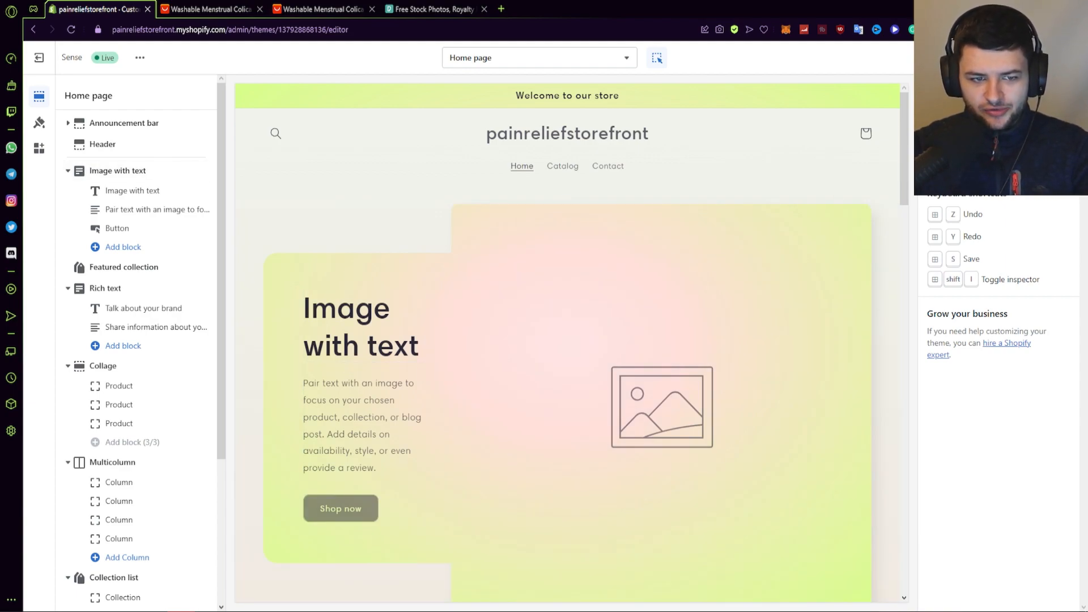
{"action": "left_click", "coordinate": [969, 58]}
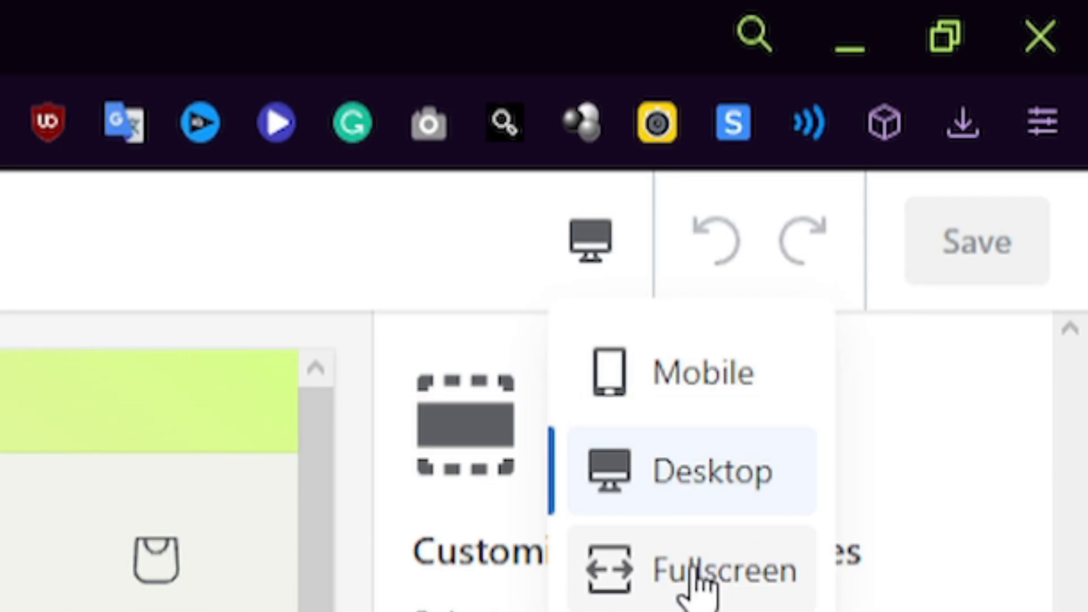
{"action": "left_click", "coordinate": [696, 572]}
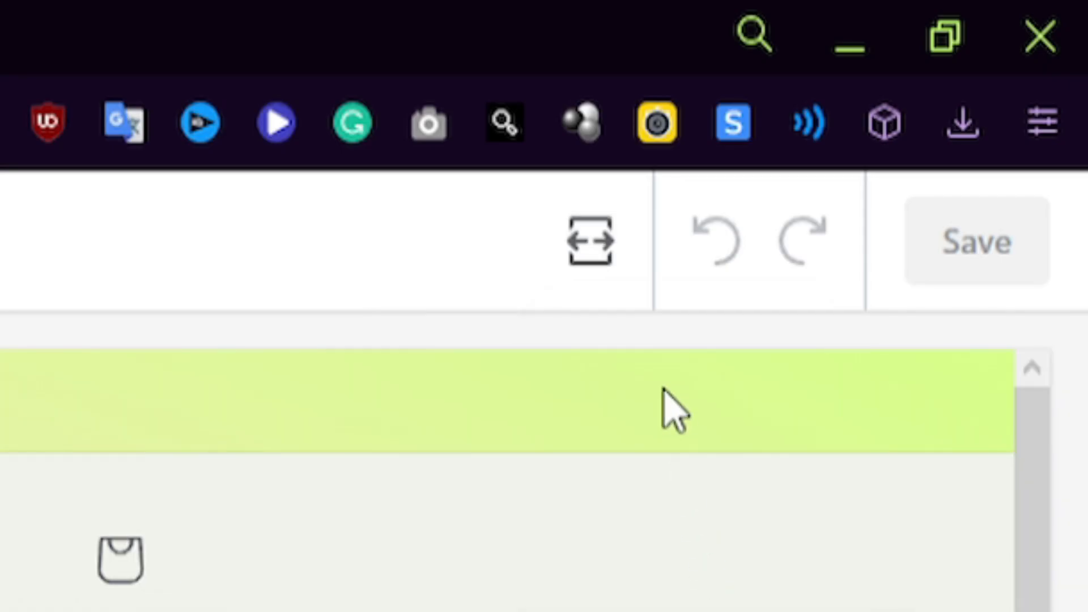
{"action": "left_click", "coordinate": [612, 235]}
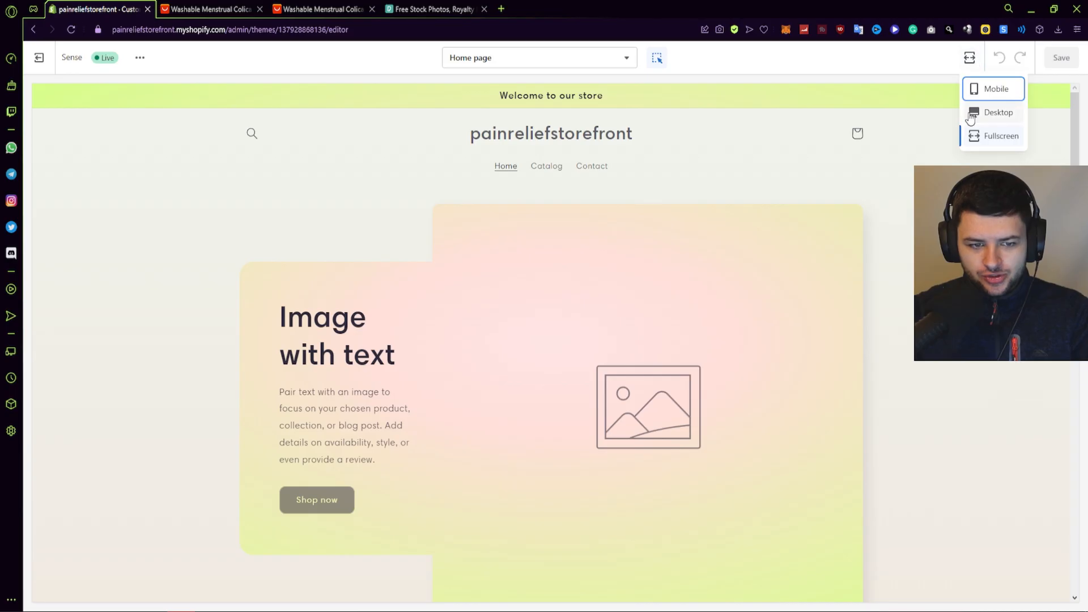
{"action": "left_click", "coordinate": [971, 116]}
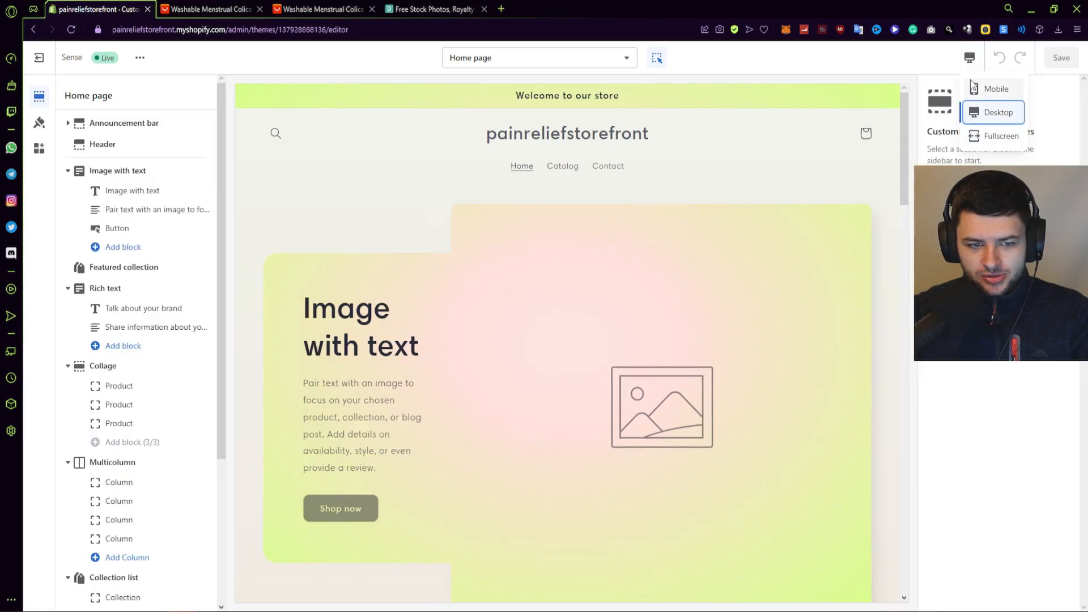
Preview the home page in the mobile view and switch back to the desktop view.
{"action": "left_click", "coordinate": [969, 58]}
{"action": "left_click", "coordinate": [998, 91]}
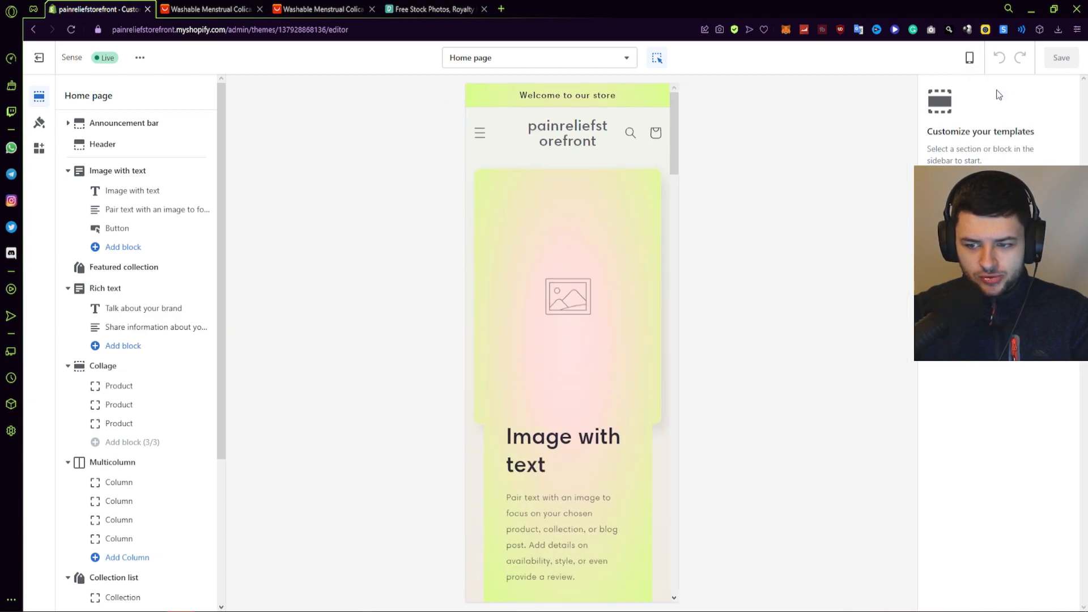
{"action": "left_click", "coordinate": [969, 57]}
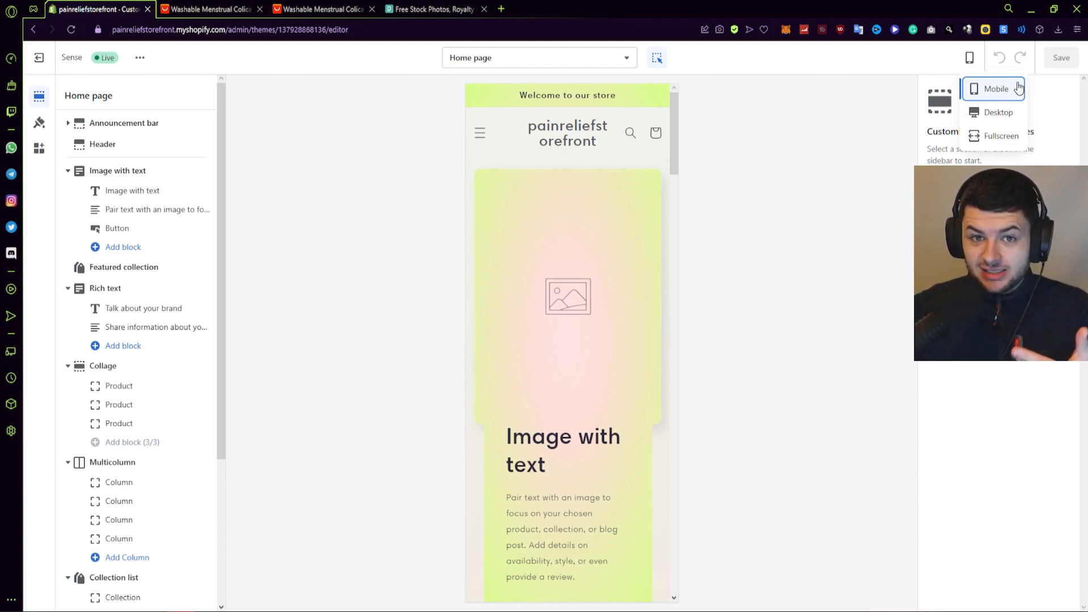
{"action": "left_click", "coordinate": [998, 112]}
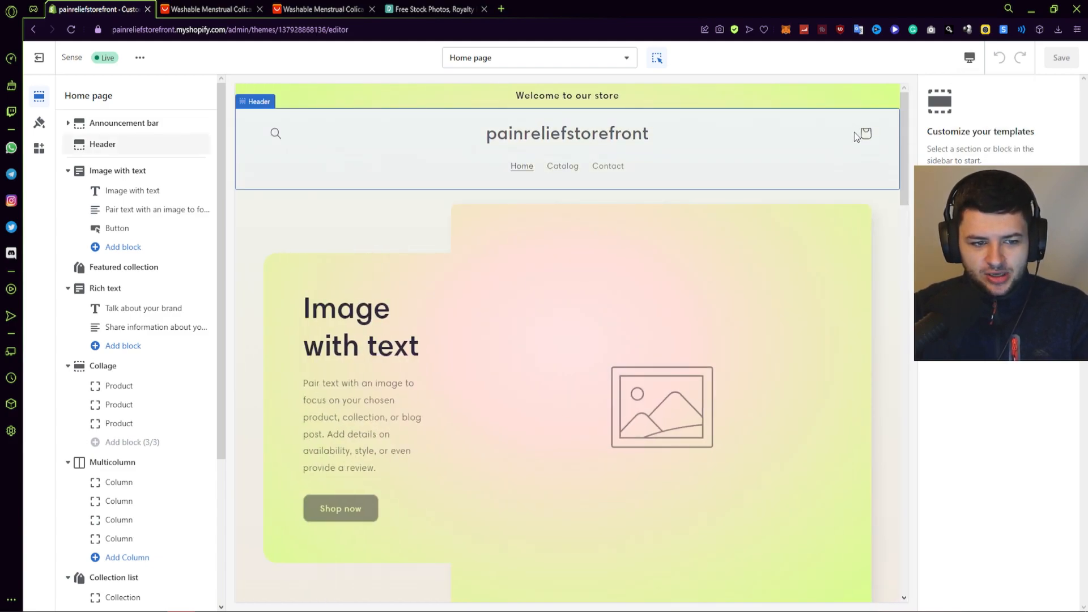
Examine the home page sections in the theme preview, selecting the header and the Shop now button block.
{"action": "left_click_drag", "start_coordinate": [906, 173], "coordinate": [906, 298]}
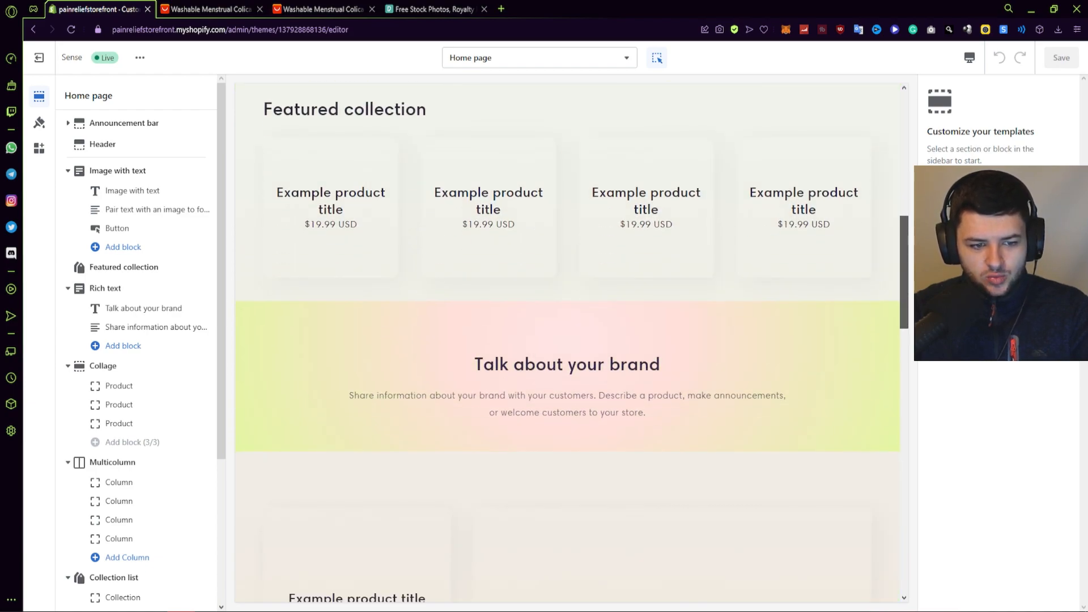
{"action": "scroll", "coordinate": [864, 232], "scroll_direction": "down", "scroll_amount": 6}
{"action": "scroll", "coordinate": [833, 230], "scroll_direction": "down", "scroll_amount": 3}
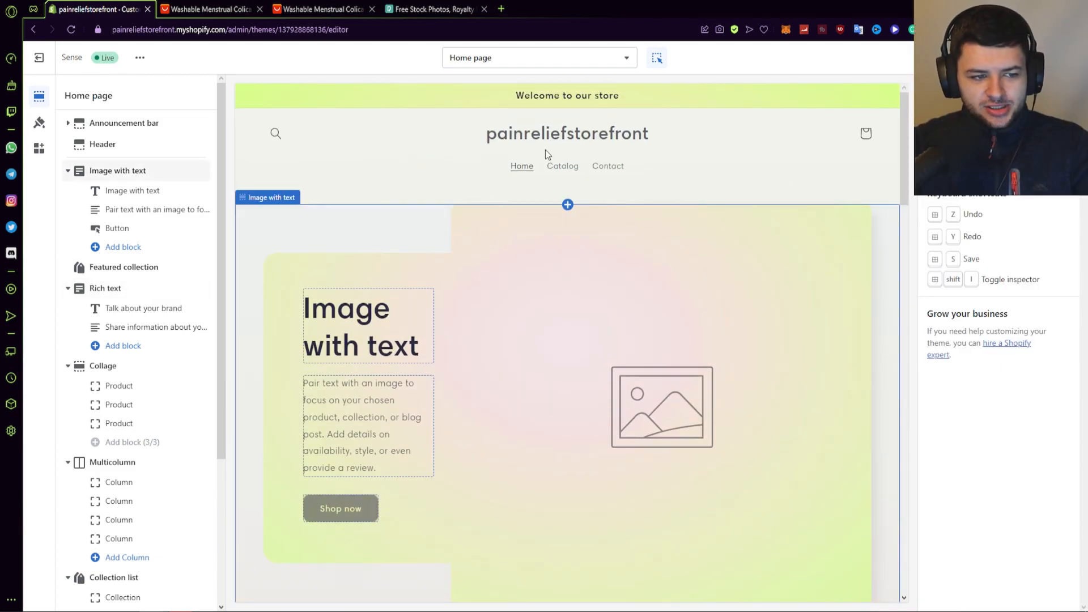
{"action": "left_click", "coordinate": [418, 151]}
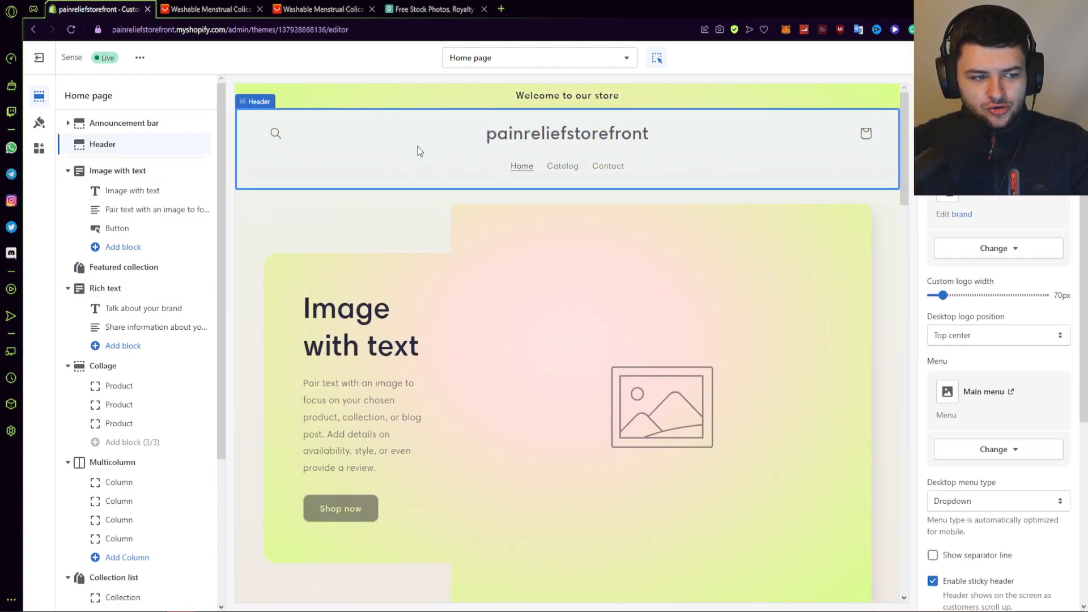
{"action": "left_click", "coordinate": [583, 136]}
{"action": "left_click", "coordinate": [578, 140]}
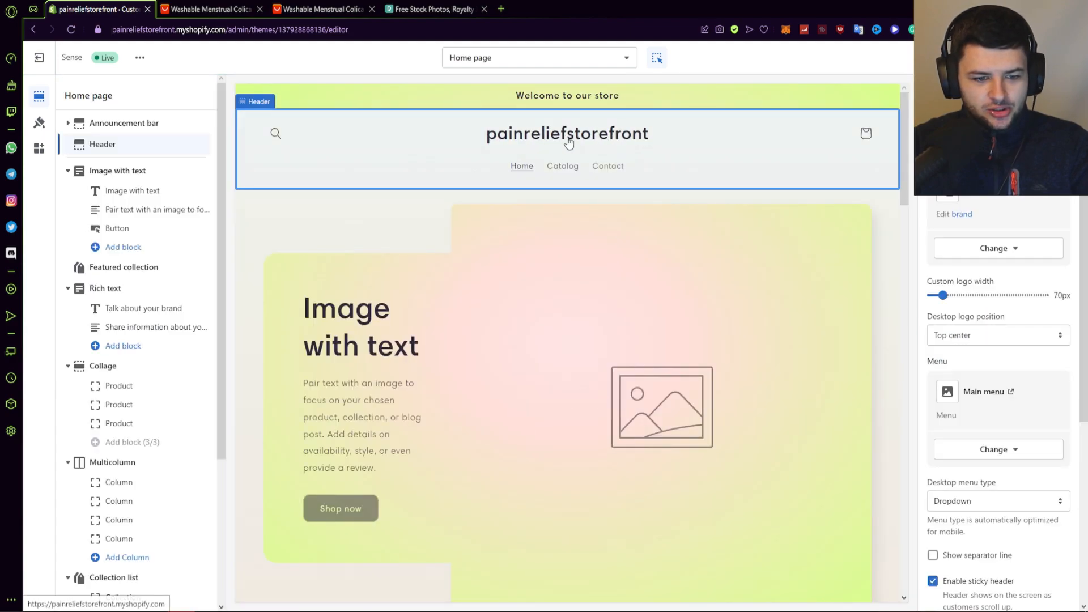
{"action": "scroll", "coordinate": [1010, 264], "scroll_direction": "down", "scroll_amount": 5}
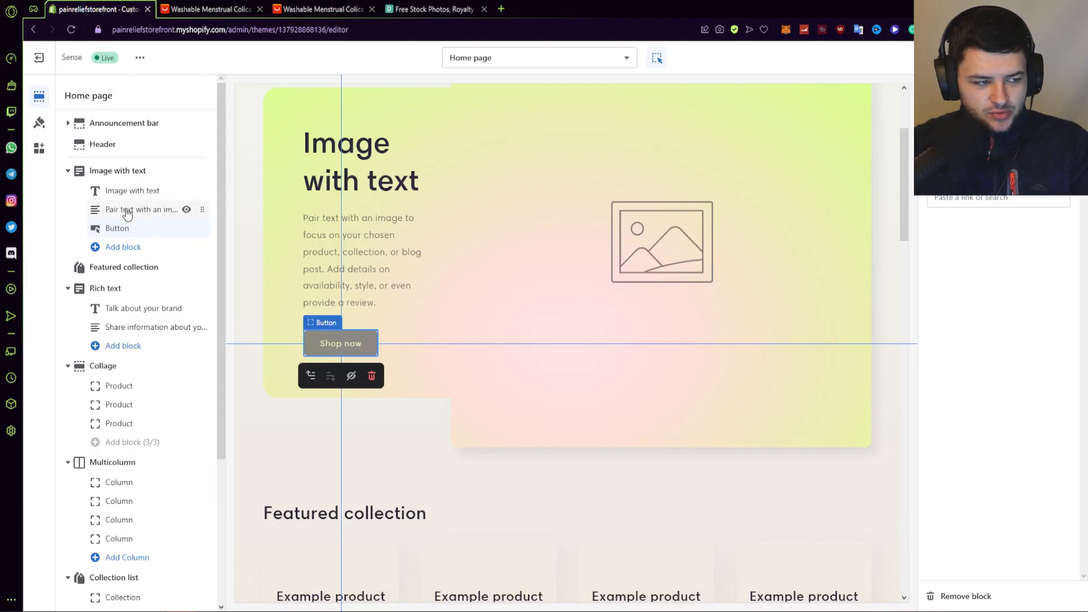
{"action": "left_click", "coordinate": [420, 502]}
Hide the Featured collection section on the home page, repeating the change after the editor reloads.
{"action": "left_click", "coordinate": [136, 267]}
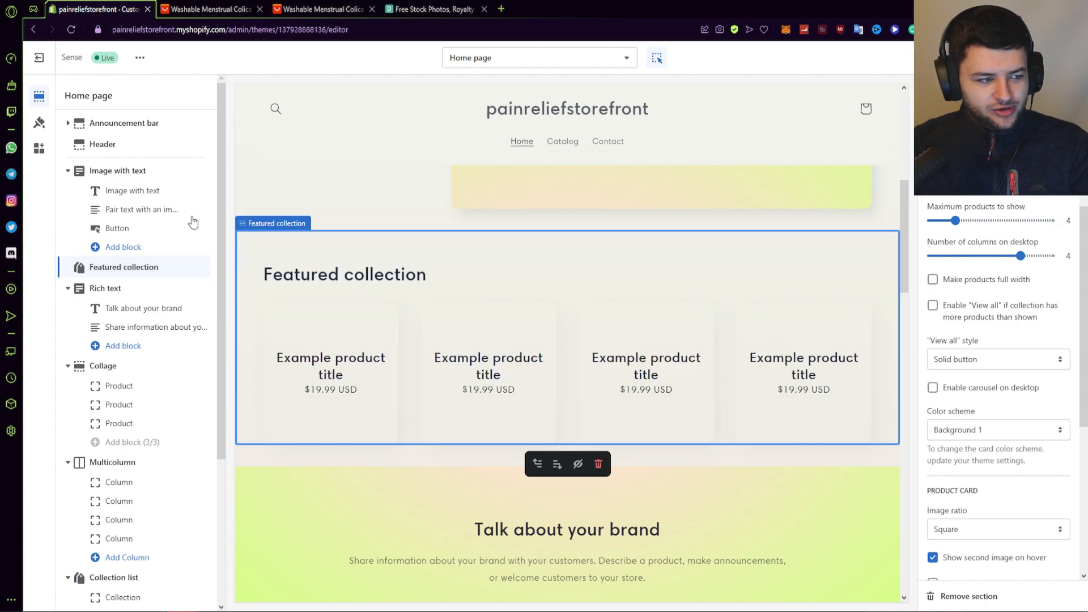
{"action": "right_click", "coordinate": [141, 273]}
{"action": "left_click", "coordinate": [140, 274]}
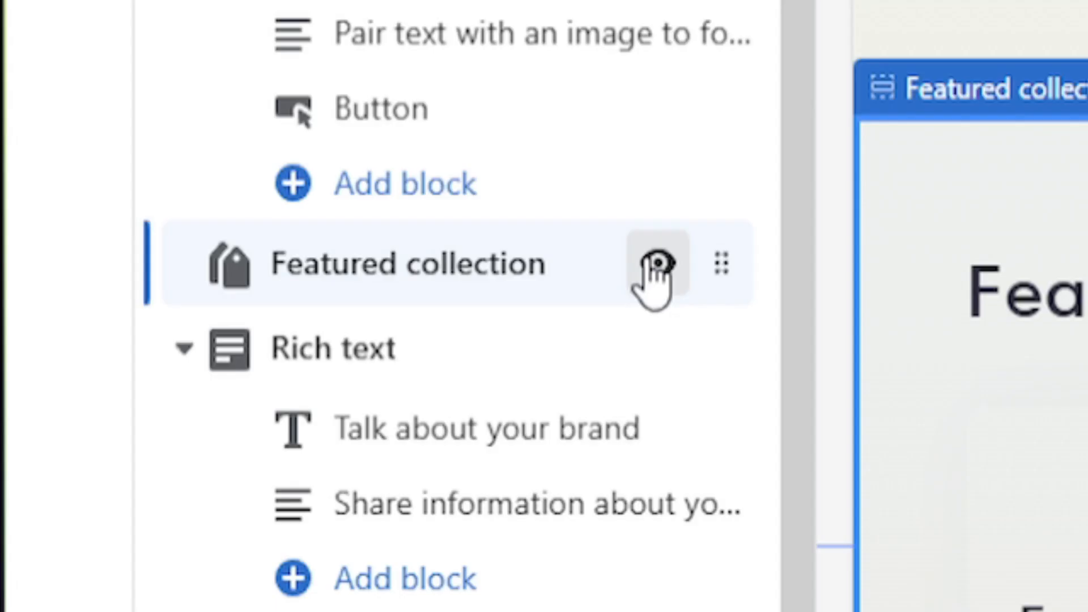
{"action": "left_click", "coordinate": [187, 268]}
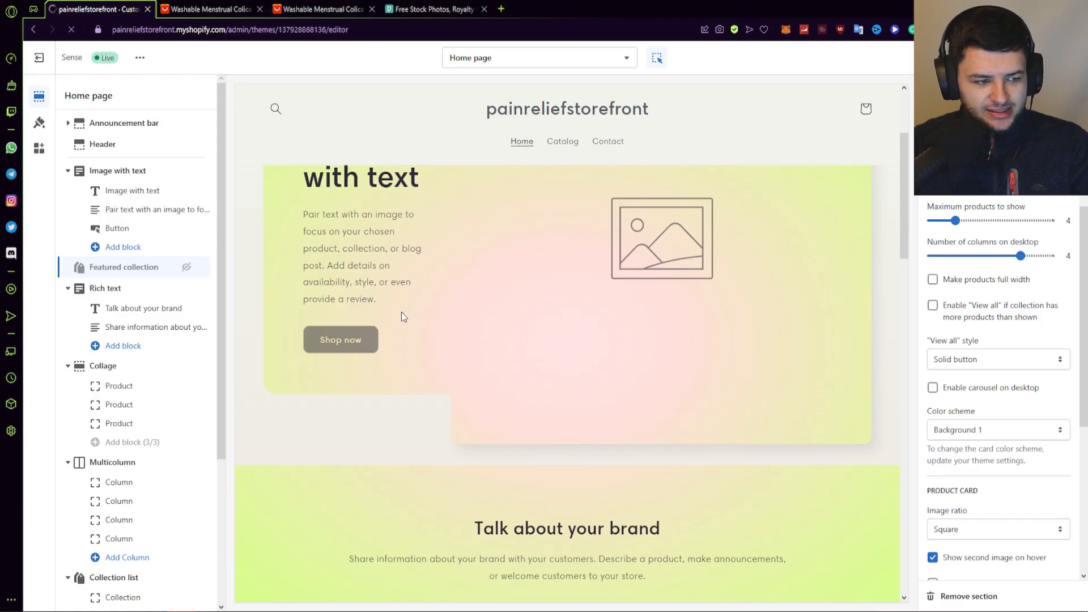
{"action": "scroll", "coordinate": [403, 315], "scroll_direction": "down", "scroll_amount": 1}
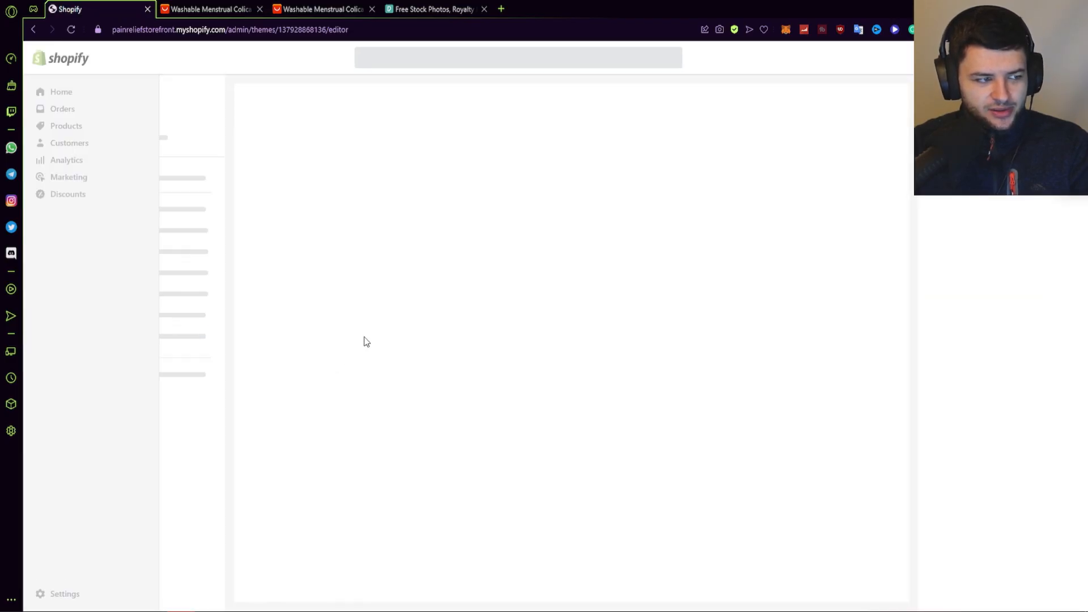
{"action": "left_click", "coordinate": [106, 263]}
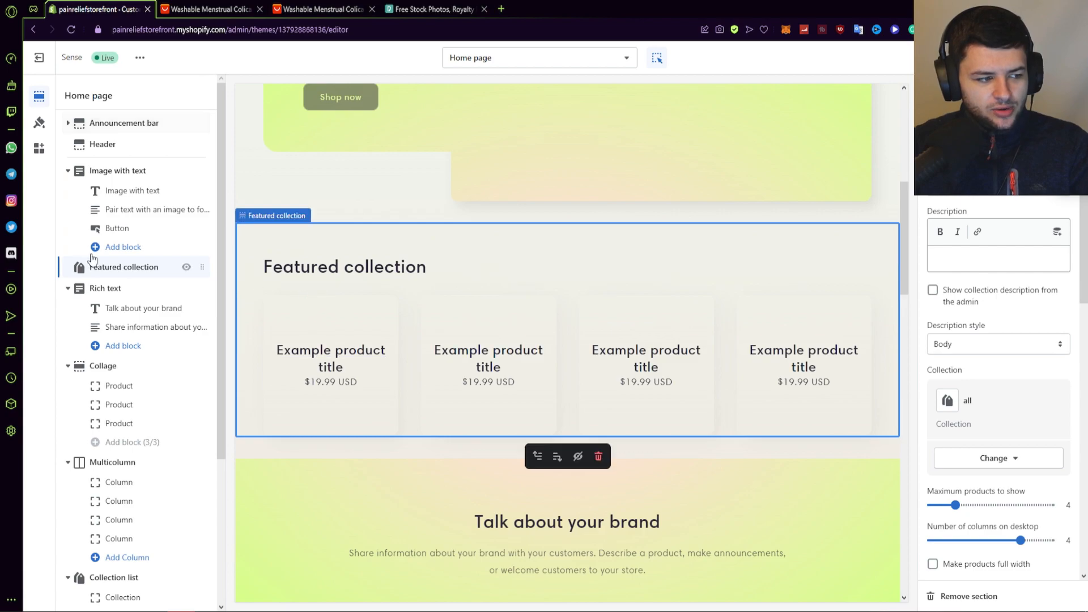
{"action": "left_click", "coordinate": [186, 267]}
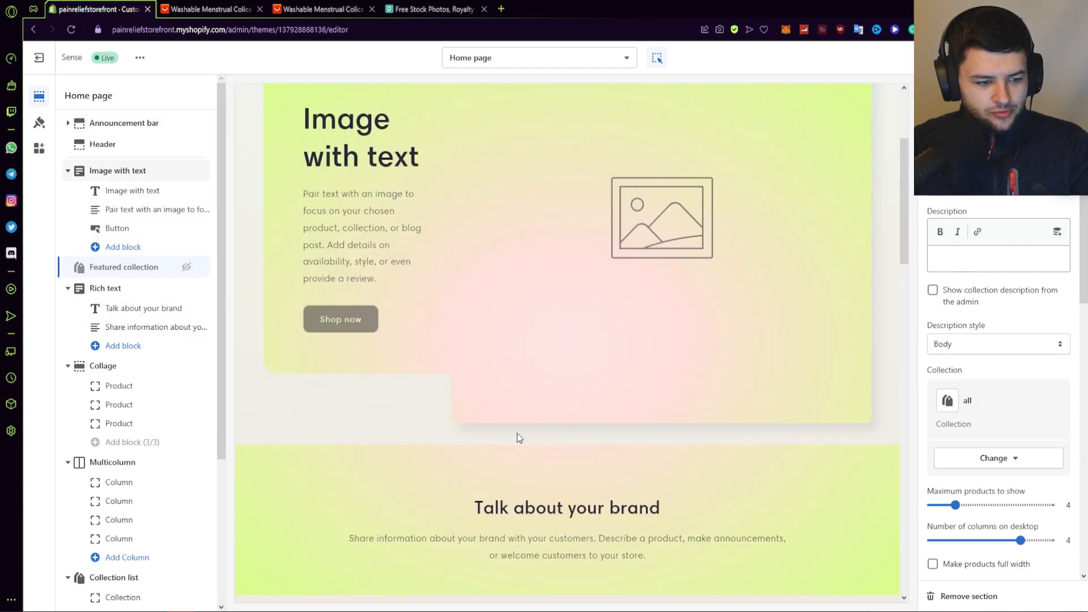
Hide the Rich text and Collage sections on the home page.
{"action": "scroll", "coordinate": [499, 431], "scroll_direction": "down", "scroll_amount": 2}
{"action": "scroll", "coordinate": [530, 223], "scroll_direction": "down", "scroll_amount": 5}
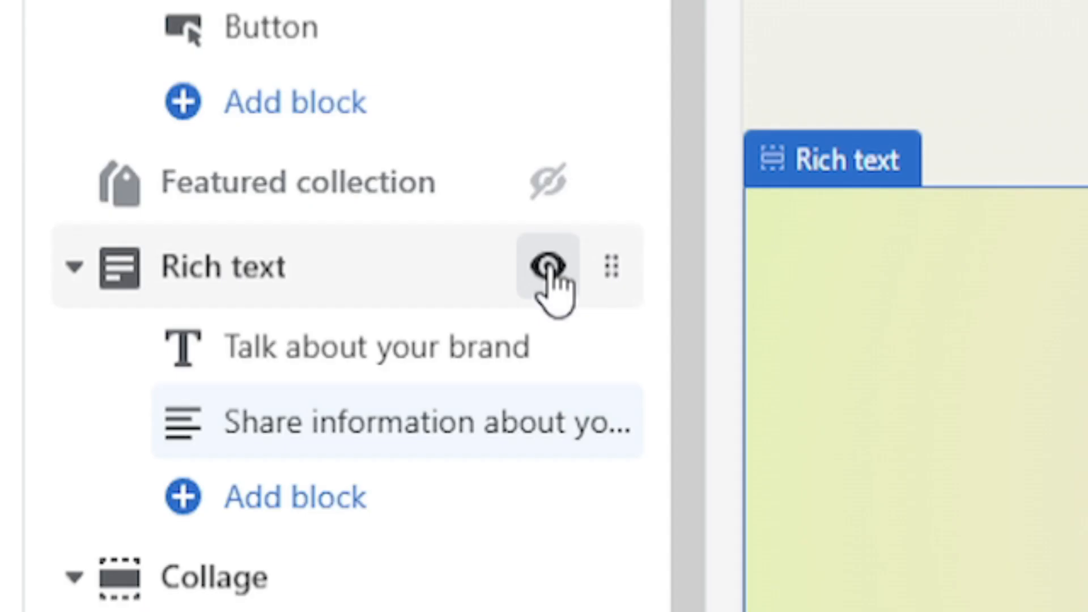
{"action": "left_click", "coordinate": [548, 267]}
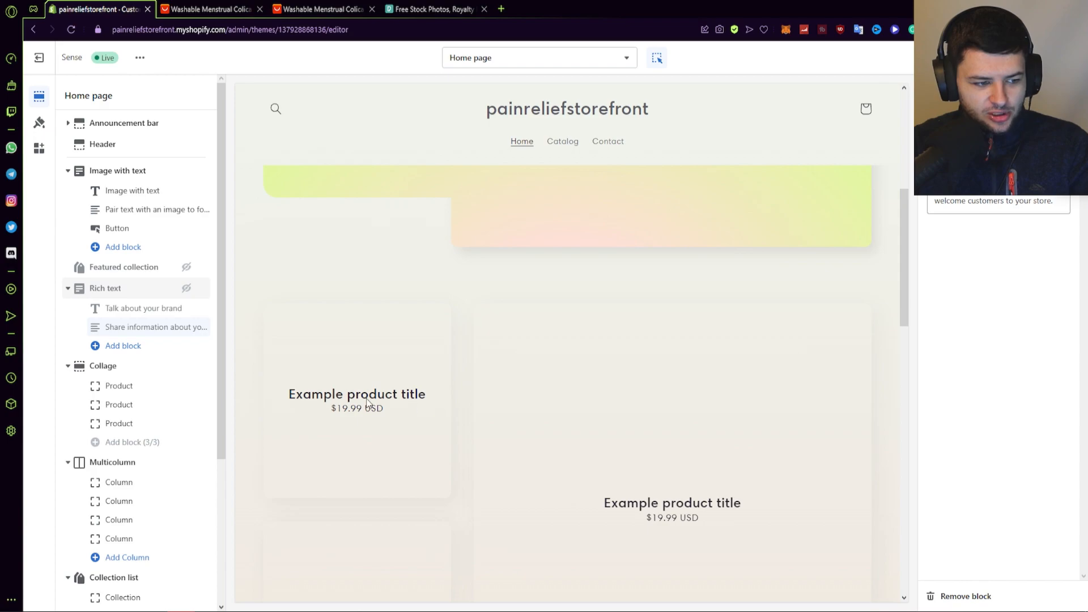
{"action": "scroll", "coordinate": [357, 390], "scroll_direction": "down", "scroll_amount": 3}
{"action": "scroll", "coordinate": [319, 269], "scroll_direction": "down", "scroll_amount": 3}
{"action": "scroll", "coordinate": [418, 231], "scroll_direction": "up", "scroll_amount": 3}
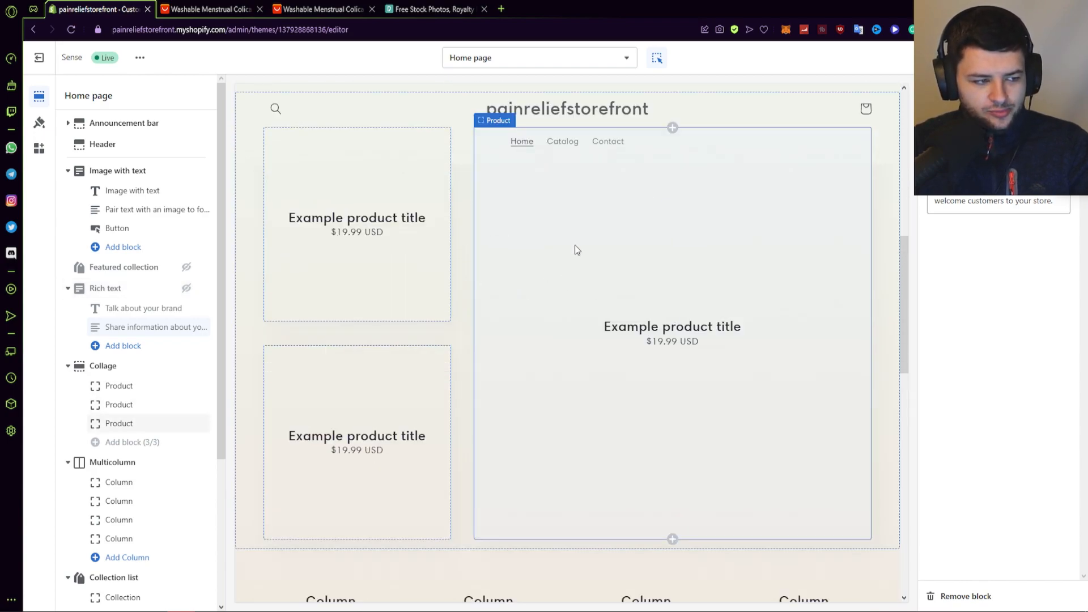
{"action": "left_click", "coordinate": [187, 366]}
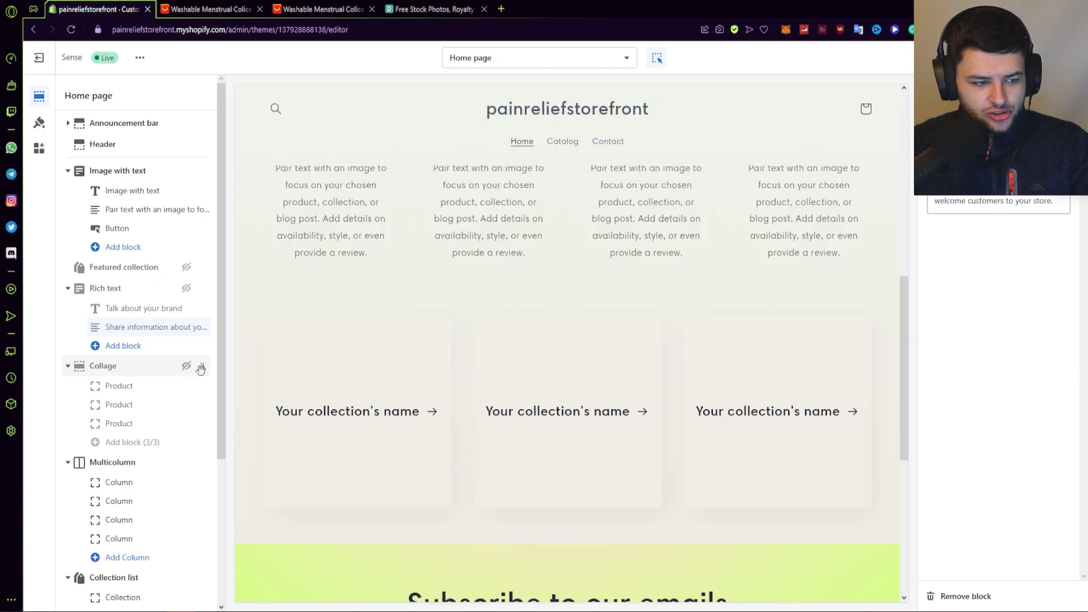
Examine the Multicolumn section in the preview, selecting each of its four column blocks.
{"action": "scroll", "coordinate": [486, 371], "scroll_direction": "up", "scroll_amount": 8}
{"action": "scroll", "coordinate": [328, 451], "scroll_direction": "down", "scroll_amount": 4}
{"action": "left_click", "coordinate": [685, 418]}
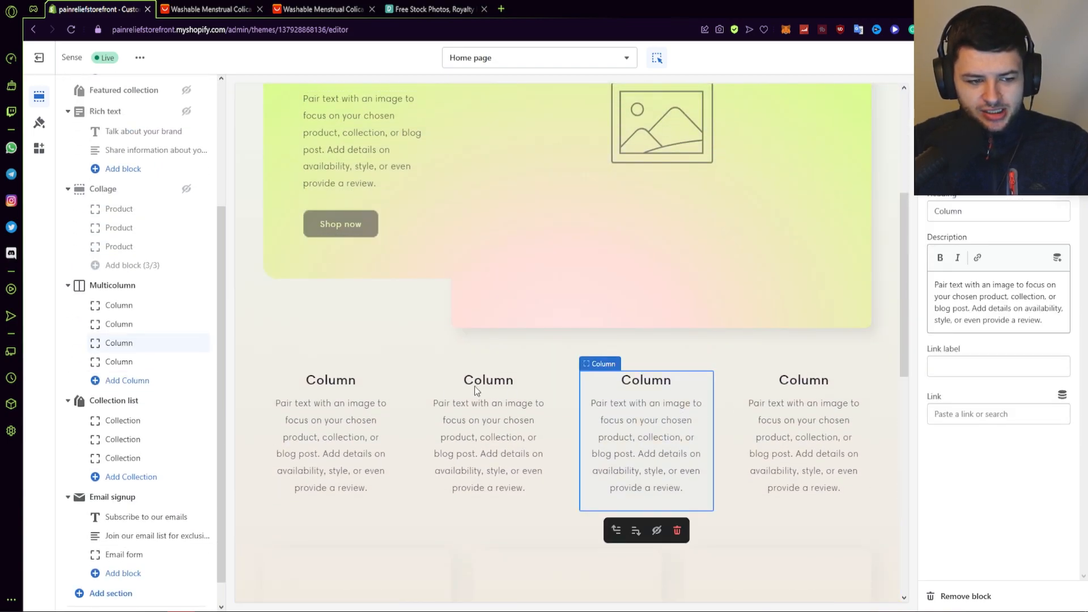
{"action": "left_click", "coordinate": [481, 418]}
{"action": "scroll", "coordinate": [488, 428], "scroll_direction": "down", "scroll_amount": 1}
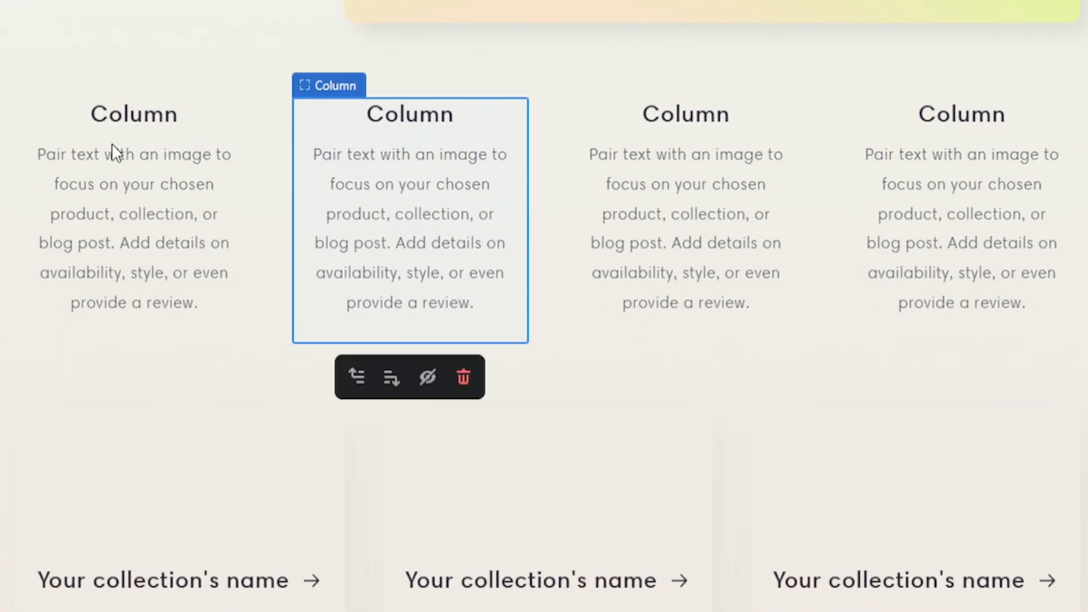
{"action": "left_click", "coordinate": [116, 153]}
{"action": "left_click", "coordinate": [414, 170]}
{"action": "left_click", "coordinate": [687, 196]}
{"action": "left_click", "coordinate": [966, 212]}
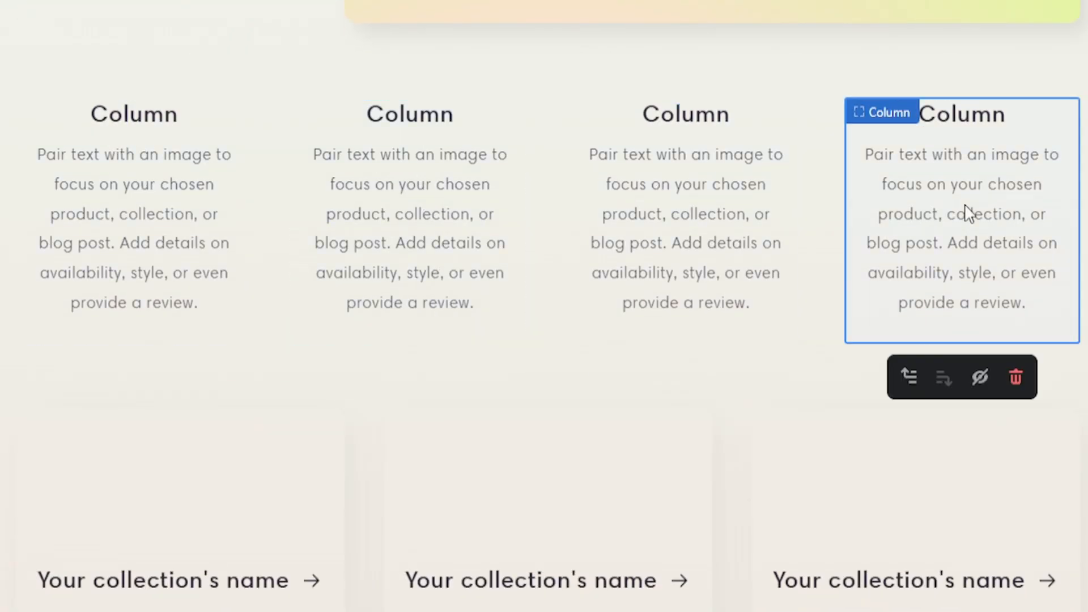
{"action": "left_click", "coordinate": [486, 187]}
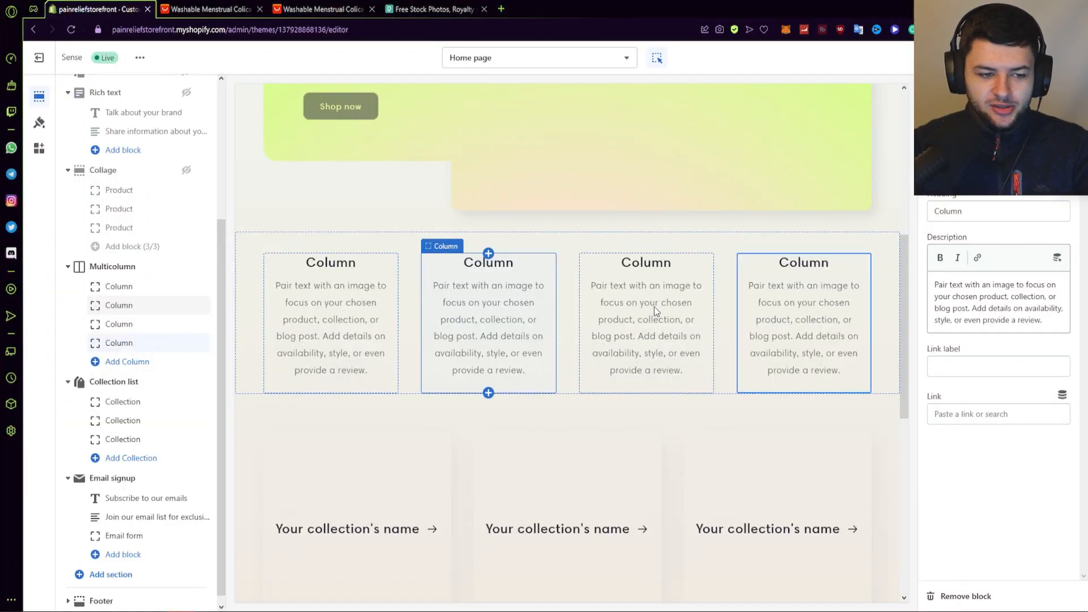
Hide the Collection list section on the home page.
{"action": "scroll", "coordinate": [581, 306], "scroll_direction": "up", "scroll_amount": 7}
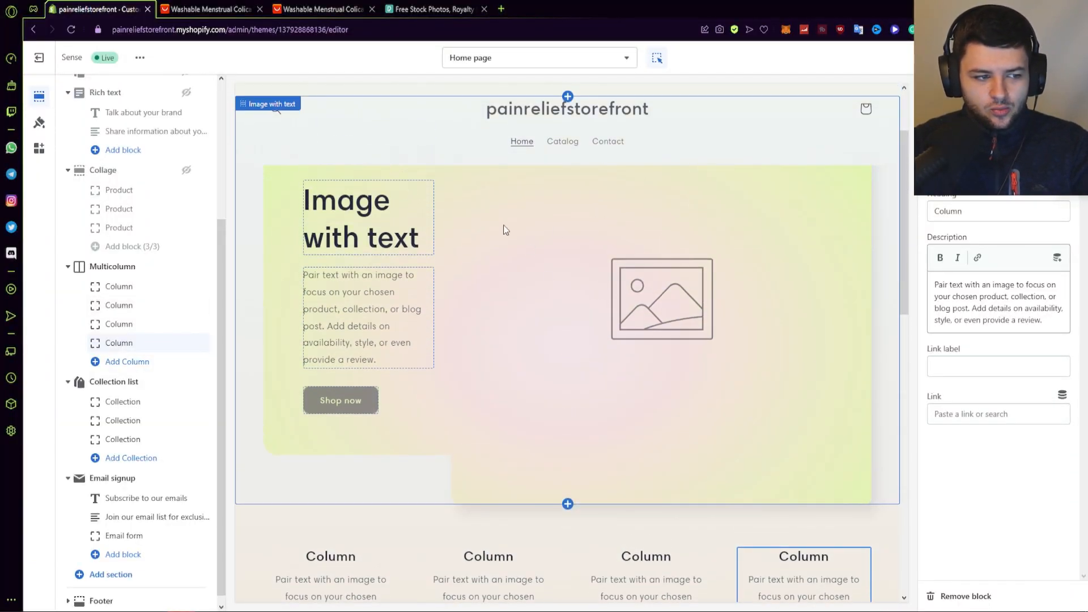
{"action": "scroll", "coordinate": [674, 331], "scroll_direction": "down", "scroll_amount": 7}
{"action": "scroll", "coordinate": [509, 284], "scroll_direction": "down", "scroll_amount": 2}
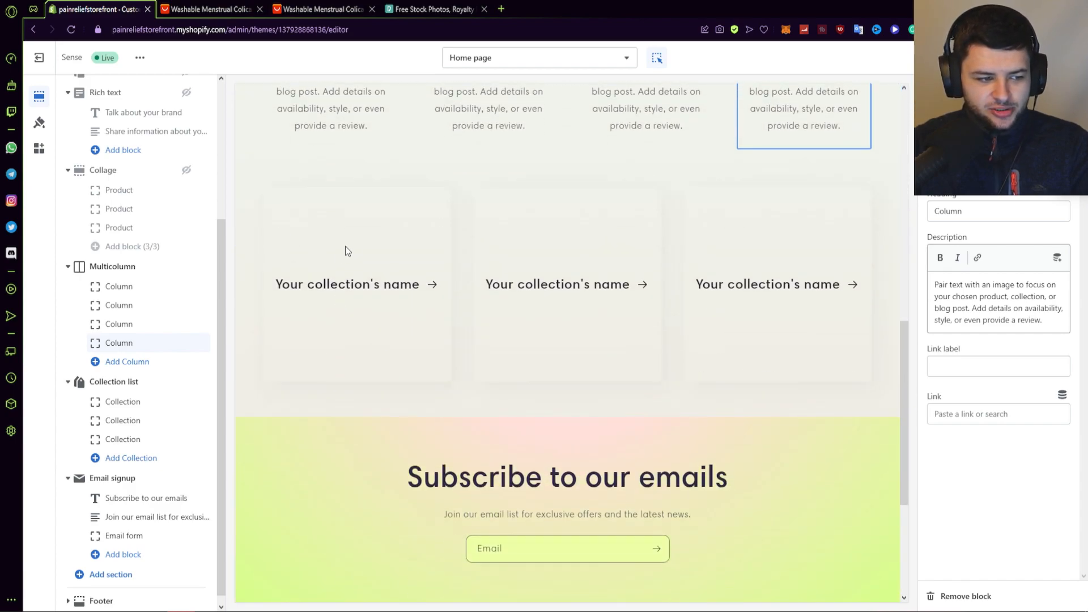
{"action": "left_click", "coordinate": [315, 212]}
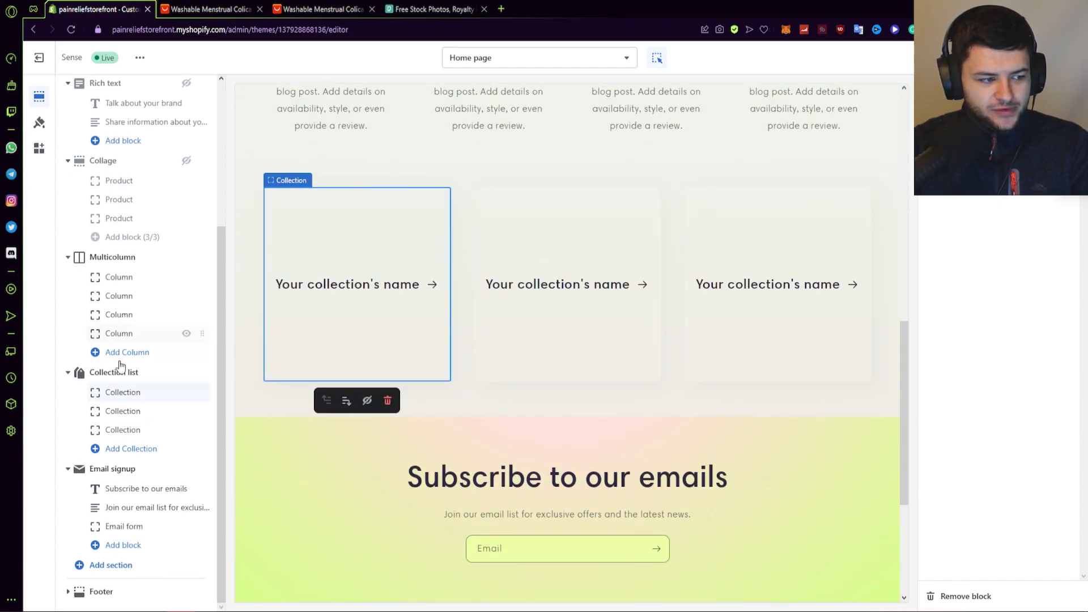
{"action": "left_click", "coordinate": [185, 372]}
{"action": "scroll", "coordinate": [567, 306], "scroll_direction": "up", "scroll_amount": 1}
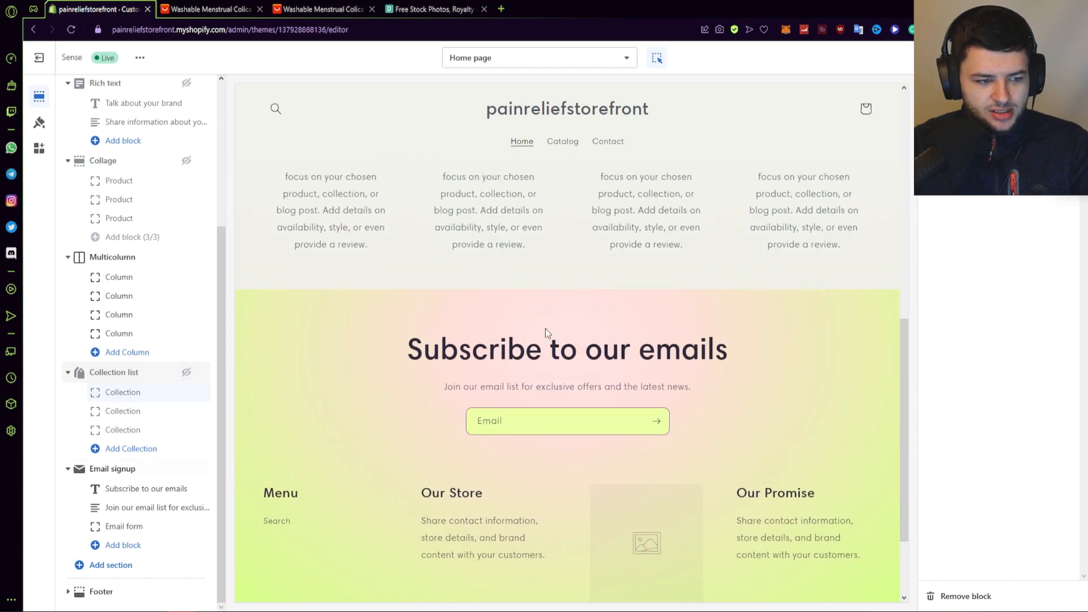
Select the footer section to view its settings and look over the remaining home page layout.
{"action": "scroll", "coordinate": [539, 381], "scroll_direction": "down", "scroll_amount": 2}
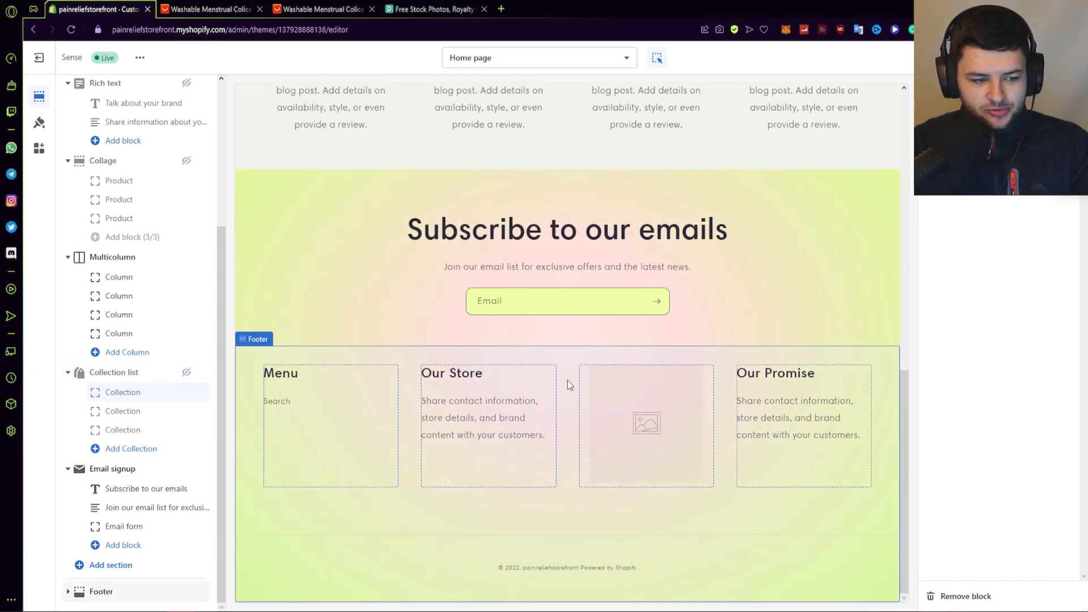
{"action": "left_click", "coordinate": [554, 425]}
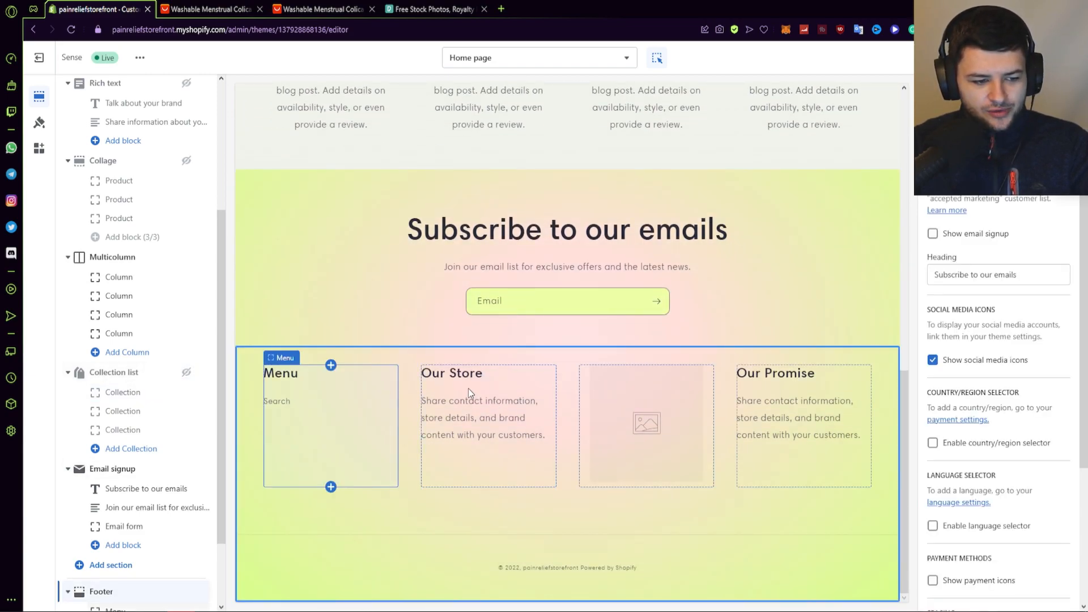
{"action": "scroll", "coordinate": [674, 447], "scroll_direction": "up", "scroll_amount": 11}
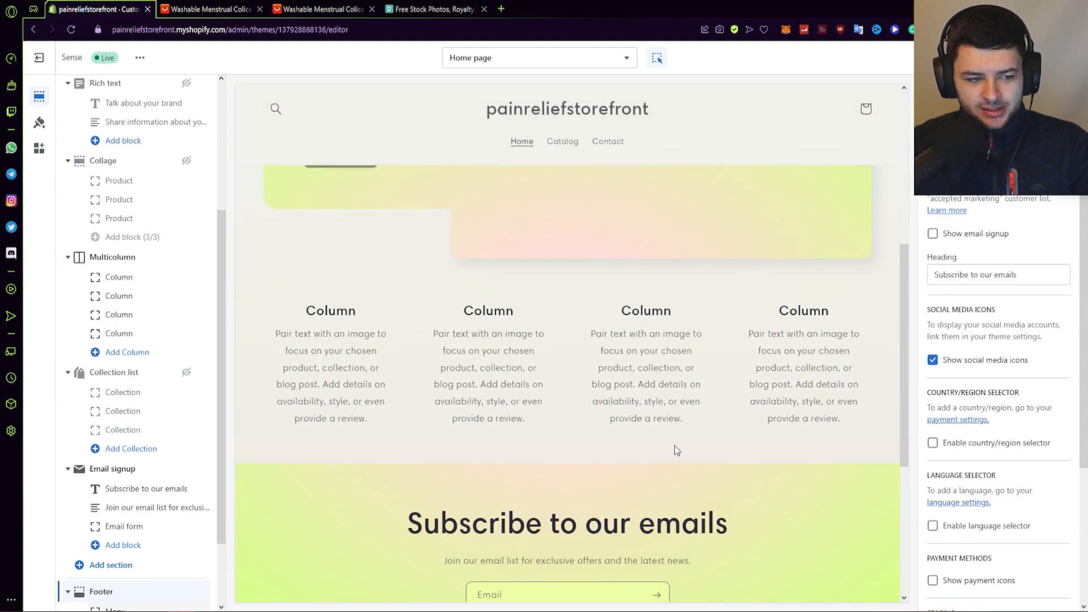
Open the store's brand settings from the header section and review the logo, color and cover image options.
{"action": "left_click", "coordinate": [365, 134]}
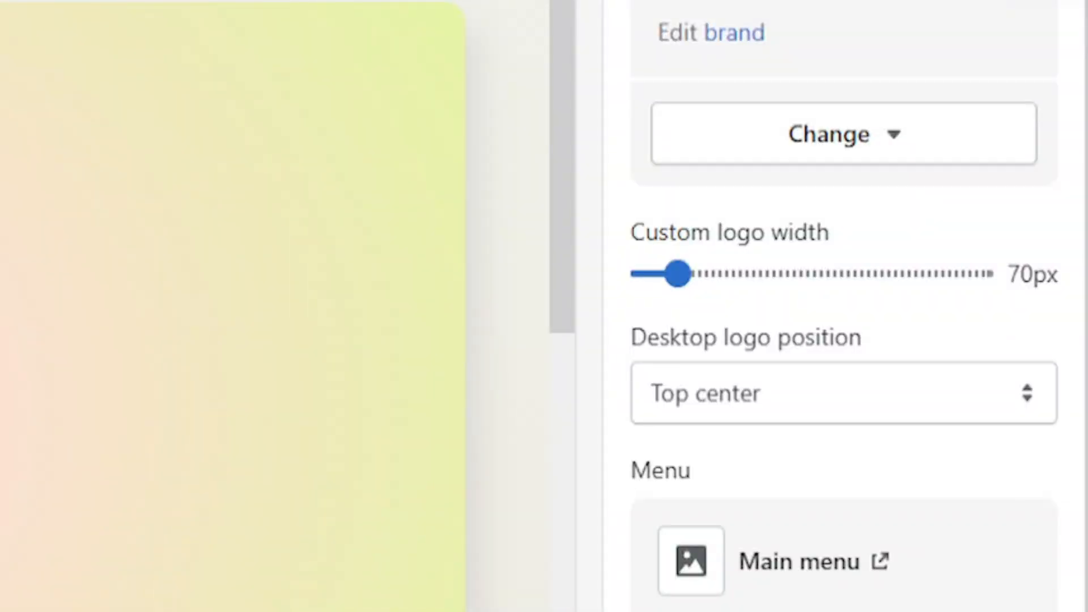
{"action": "left_click", "coordinate": [736, 34]}
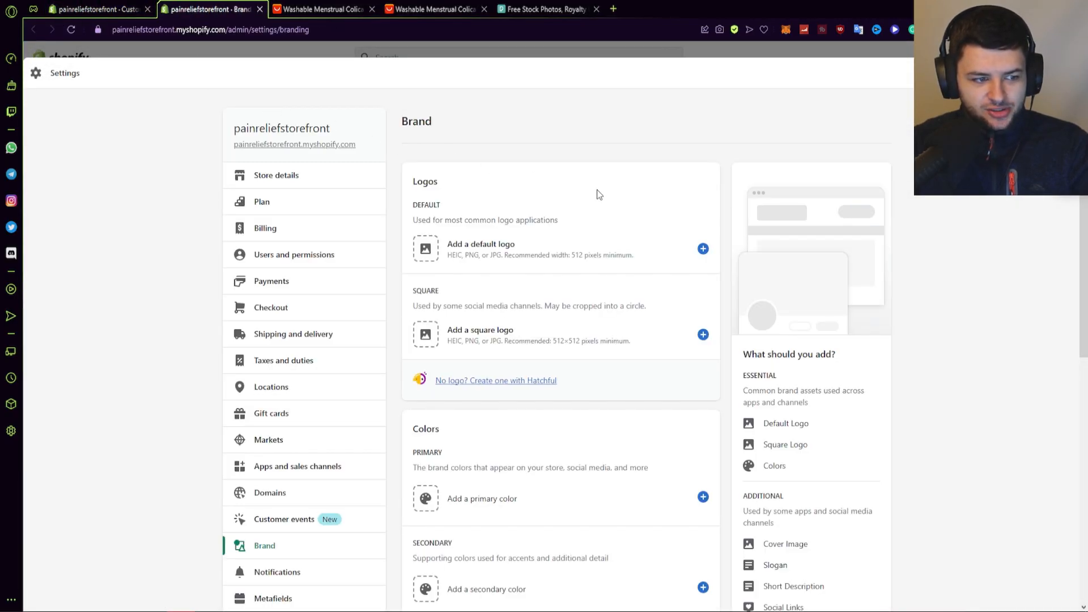
{"action": "scroll", "coordinate": [567, 199], "scroll_direction": "down", "scroll_amount": 1}
{"action": "scroll", "coordinate": [453, 227], "scroll_direction": "down", "scroll_amount": 2}
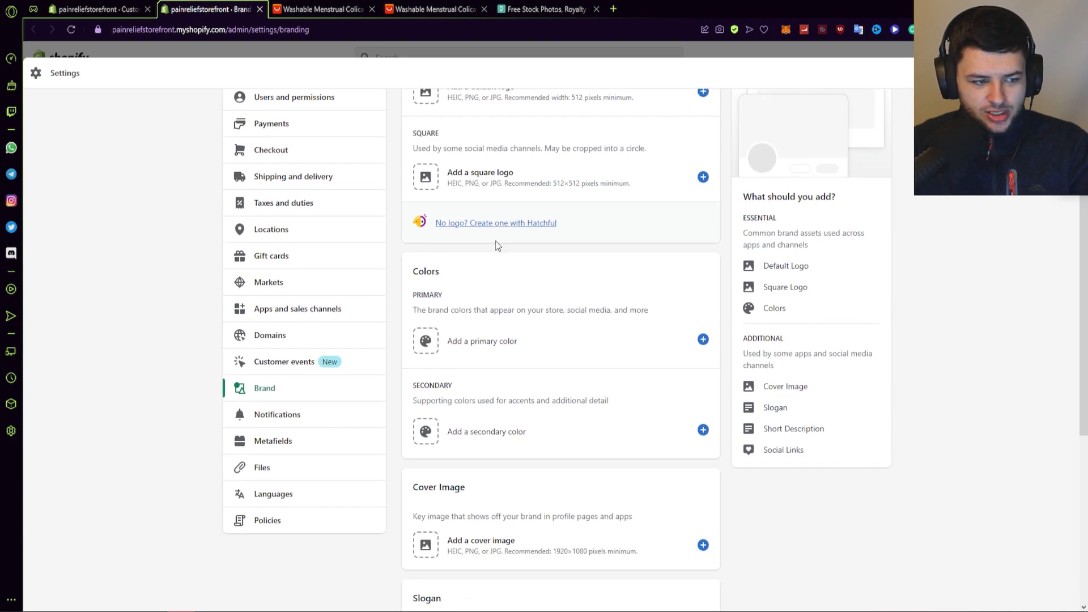
{"action": "scroll", "coordinate": [498, 246], "scroll_direction": "down", "scroll_amount": 6}
{"action": "scroll", "coordinate": [544, 365], "scroll_direction": "up", "scroll_amount": 7}
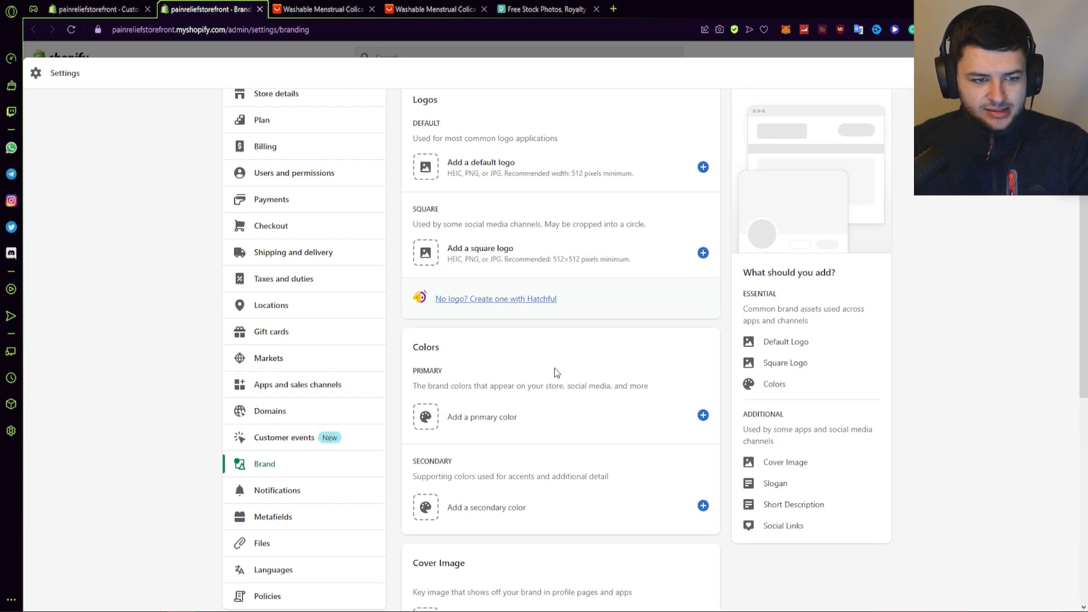
{"action": "scroll", "coordinate": [567, 170], "scroll_direction": "up", "scroll_amount": 2}
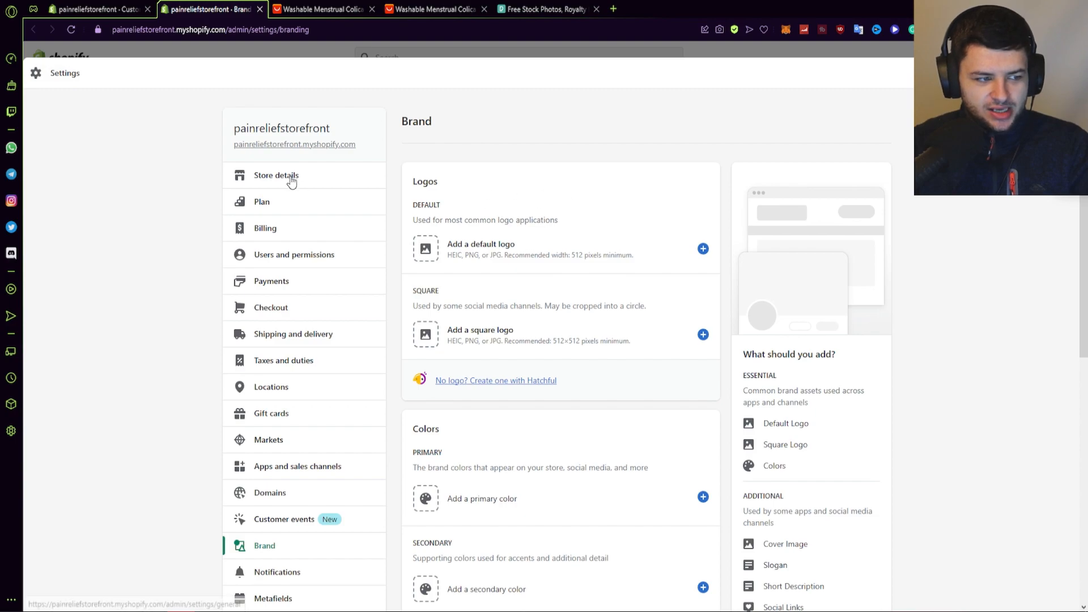
Rename the store to Allevé in the store details, save the change, and reload the theme editor.
{"action": "left_click", "coordinate": [319, 185]}
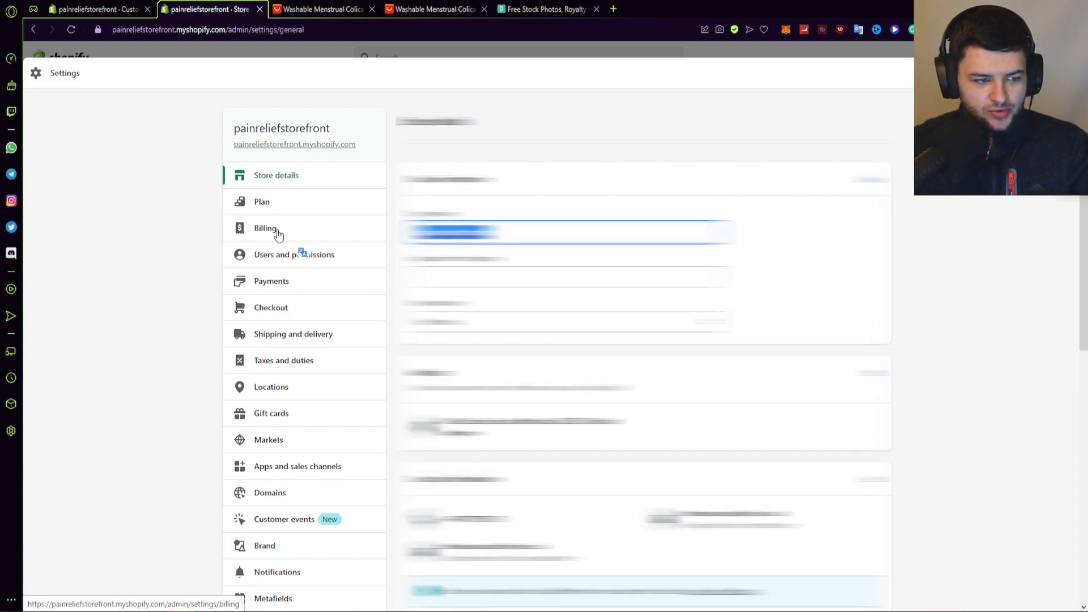
{"action": "key", "text": "BackSpace"}
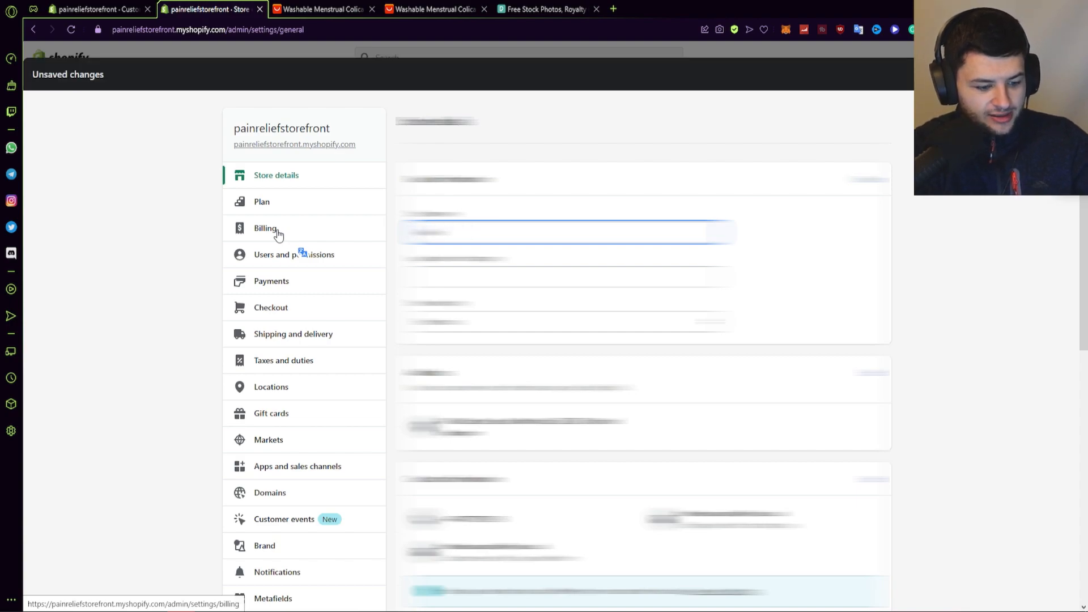
{"action": "left_click", "coordinate": [1060, 74]}
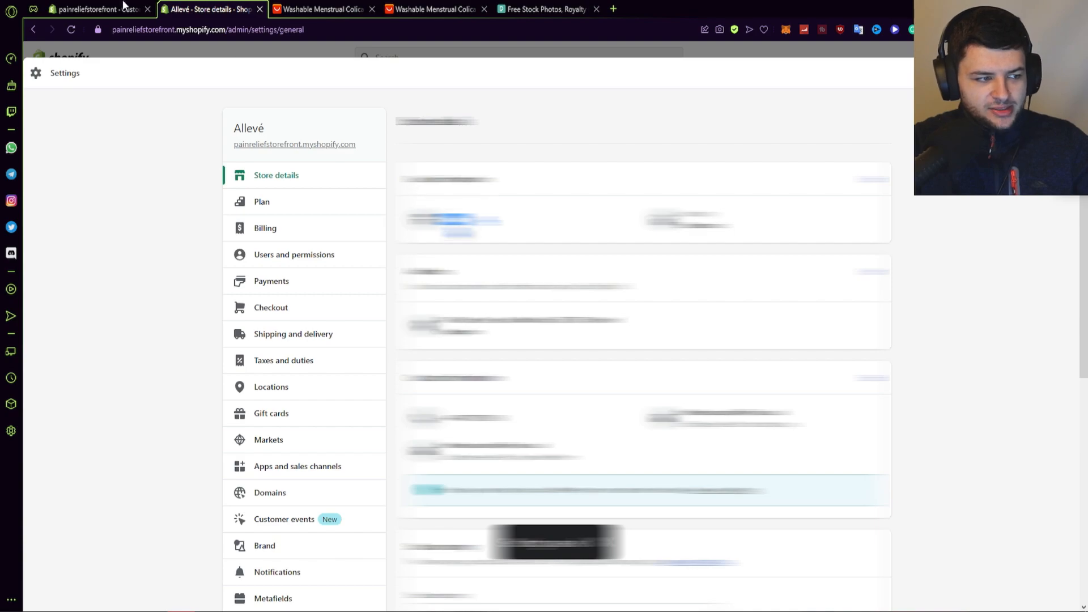
{"action": "left_click", "coordinate": [97, 9]}
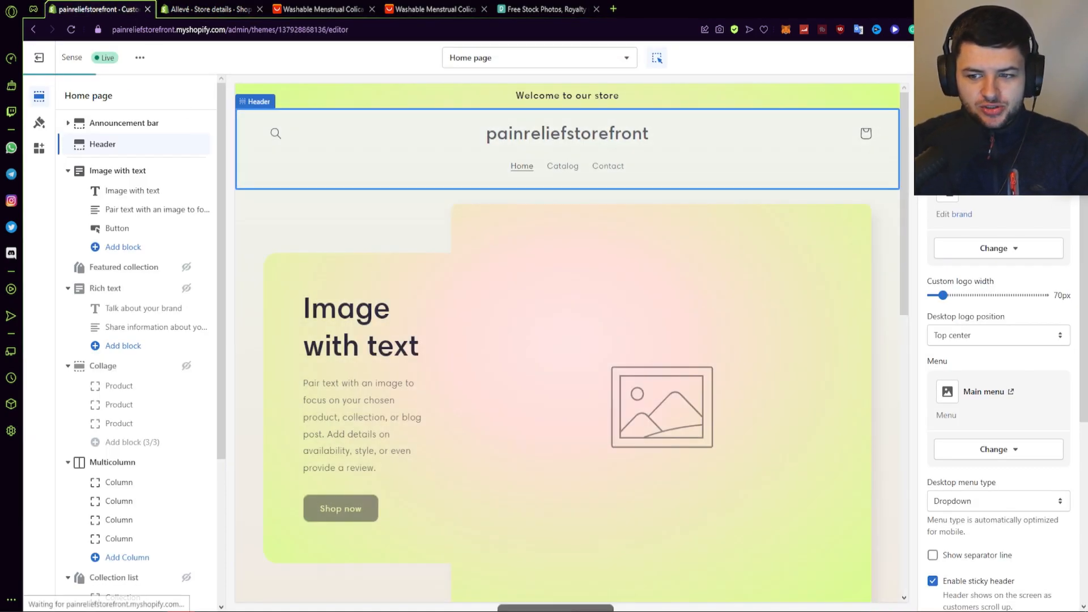
{"action": "left_click", "coordinate": [71, 29]}
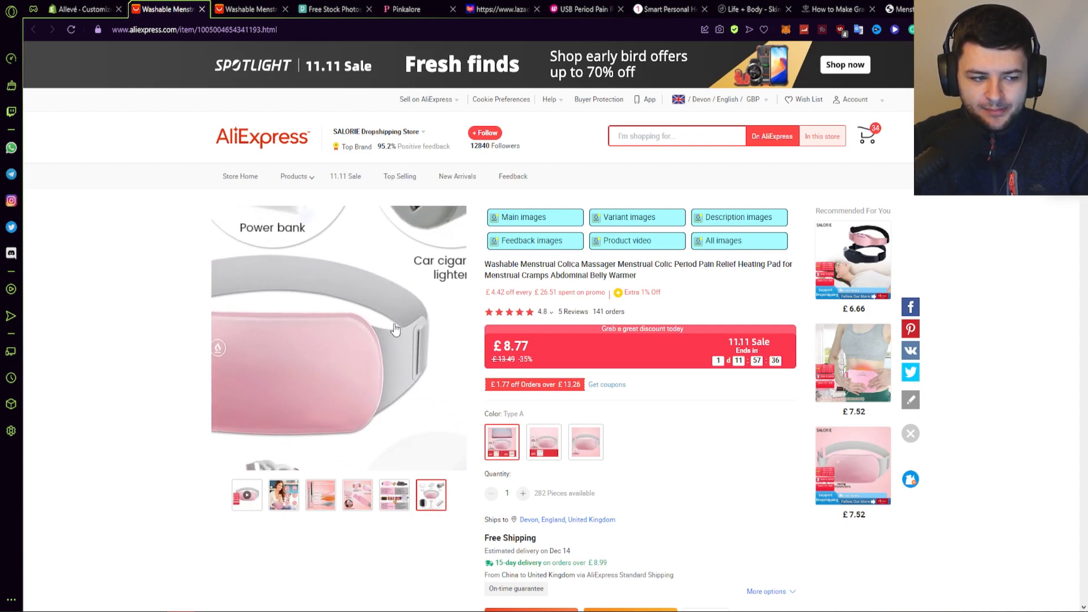
Return to the theme editor from the AliExpress product page and set the theme's Background 2 color to #FF08F0.
{"action": "left_click", "coordinate": [85, 9]}
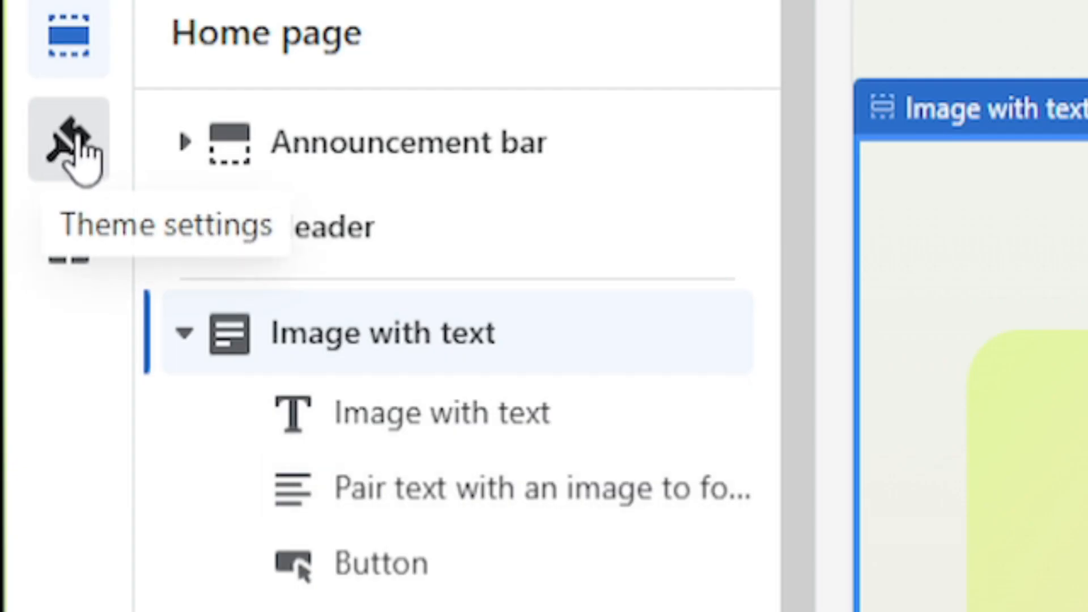
{"action": "left_click", "coordinate": [40, 126]}
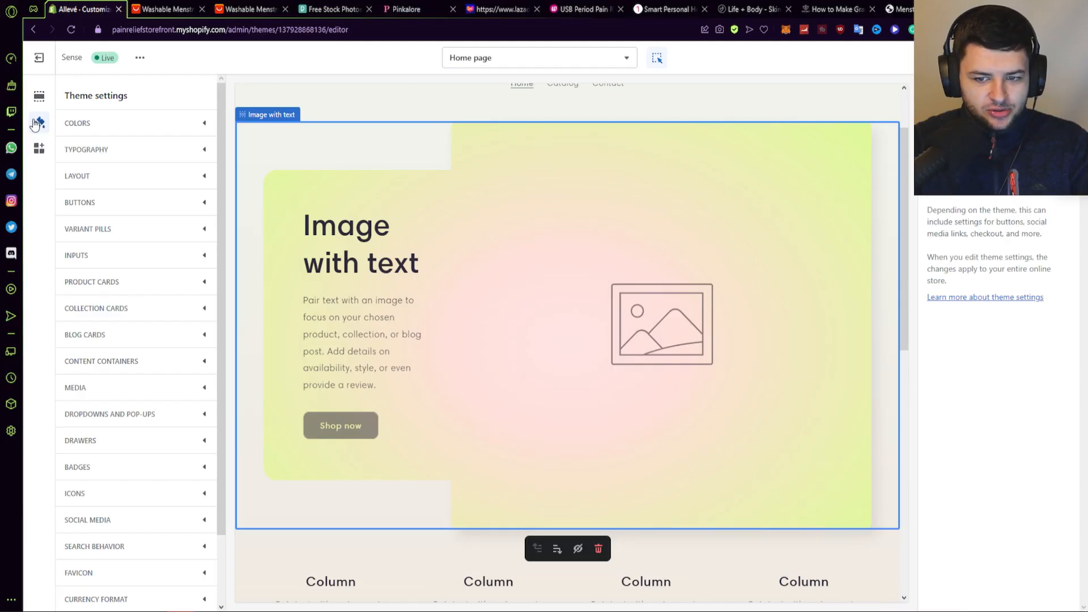
{"action": "left_click", "coordinate": [93, 123]}
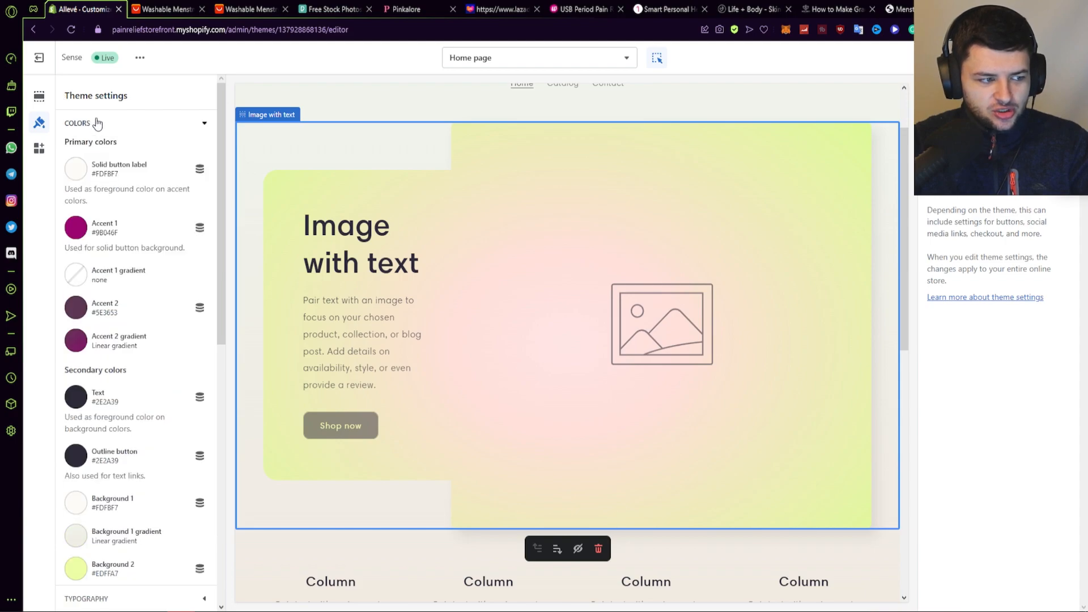
{"action": "scroll", "coordinate": [88, 245], "scroll_direction": "down", "scroll_amount": 2}
{"action": "scroll", "coordinate": [88, 245], "scroll_direction": "down", "scroll_amount": 3}
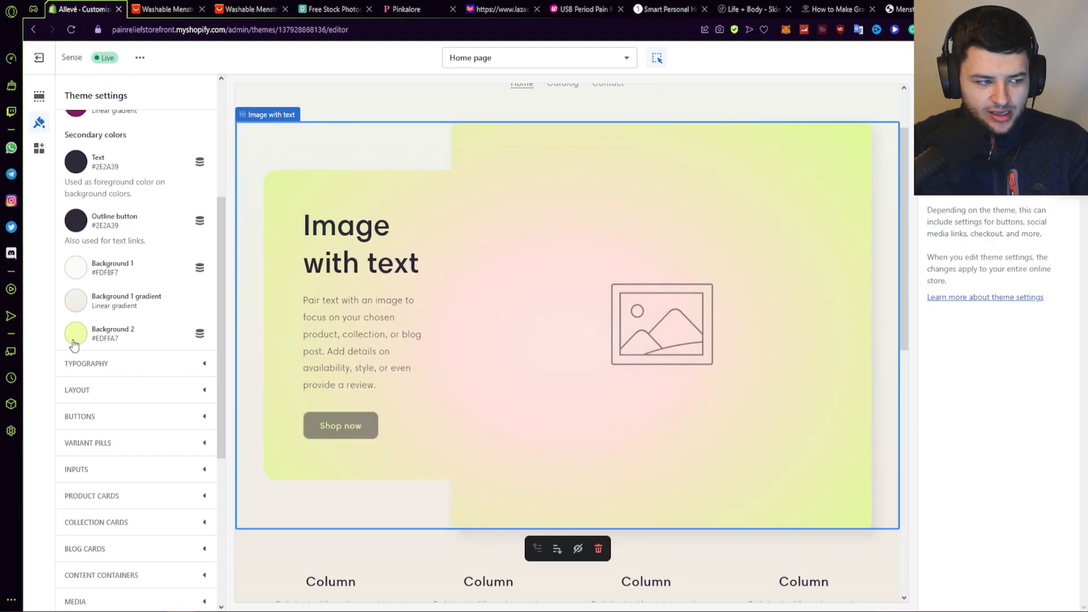
{"action": "left_click", "coordinate": [75, 335]}
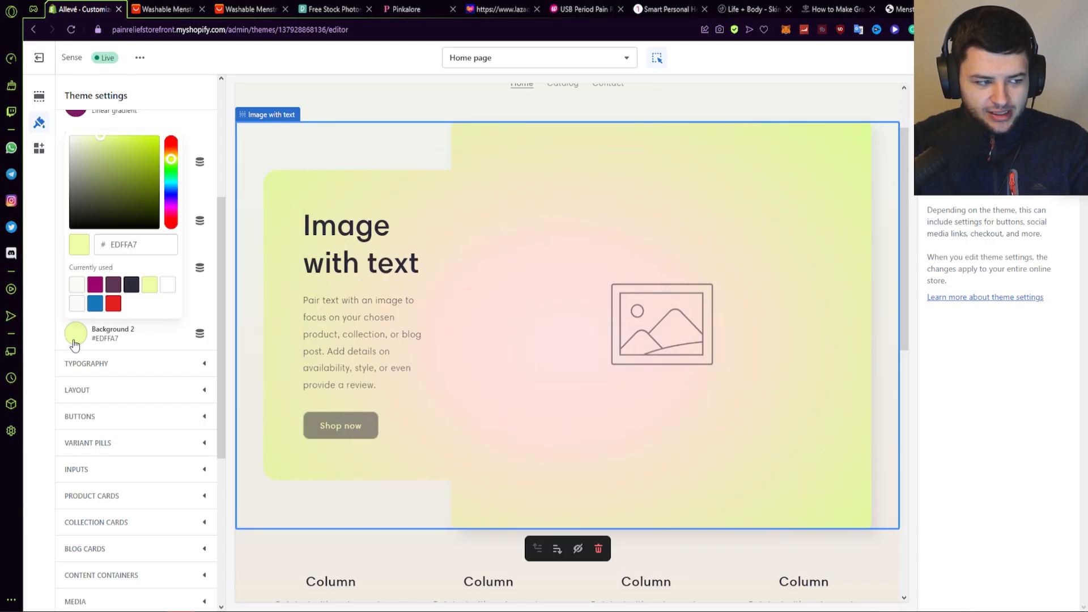
{"action": "left_click", "coordinate": [95, 285]}
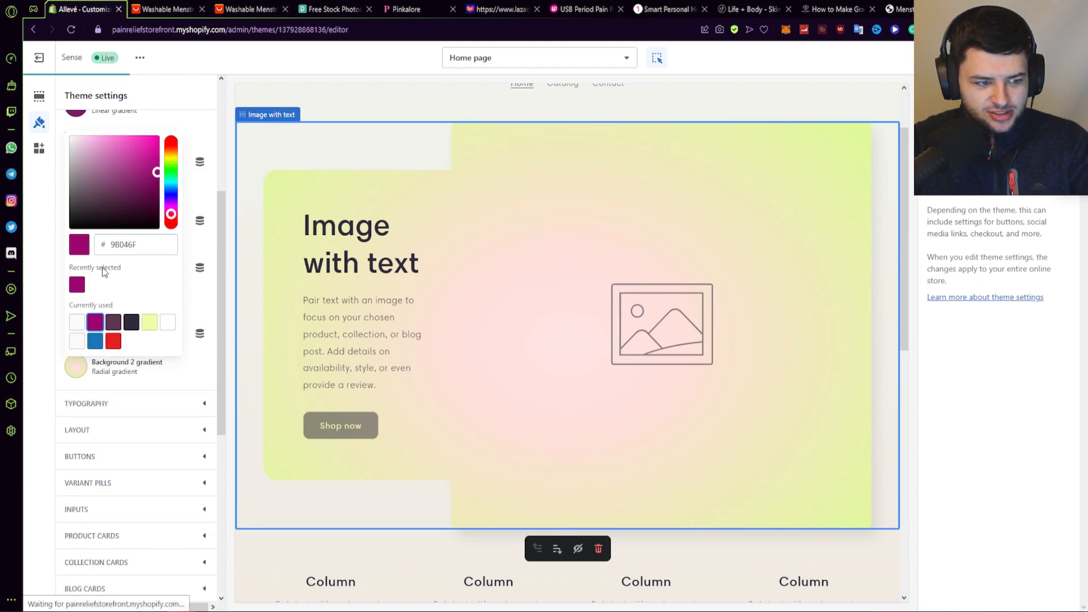
{"action": "left_click_drag", "start_coordinate": [171, 214], "coordinate": [159, 136]}
{"action": "left_click", "coordinate": [270, 306]}
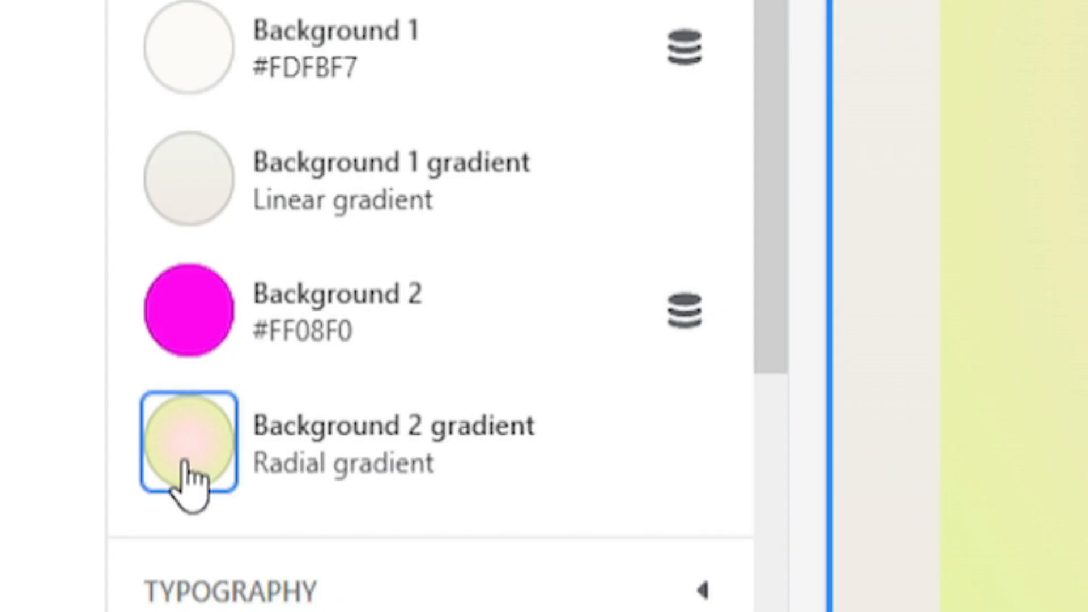
Recolor a Background 2 gradient stop with the recently used magenta and lighten the pink first stop of the Background 1 gradient.
{"action": "left_click", "coordinate": [187, 474]}
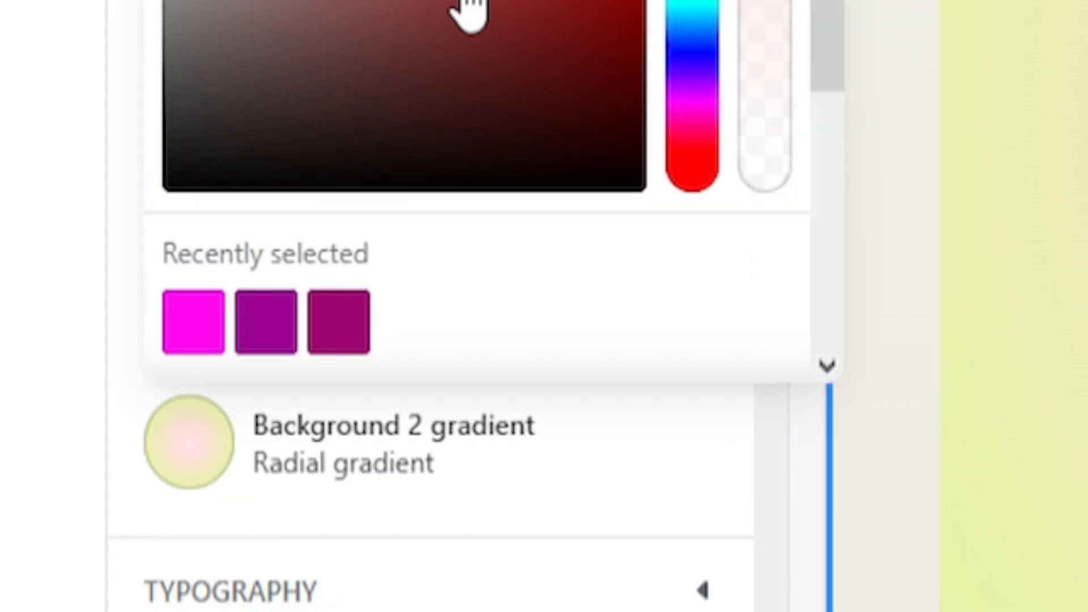
{"action": "left_click", "coordinate": [205, 328]}
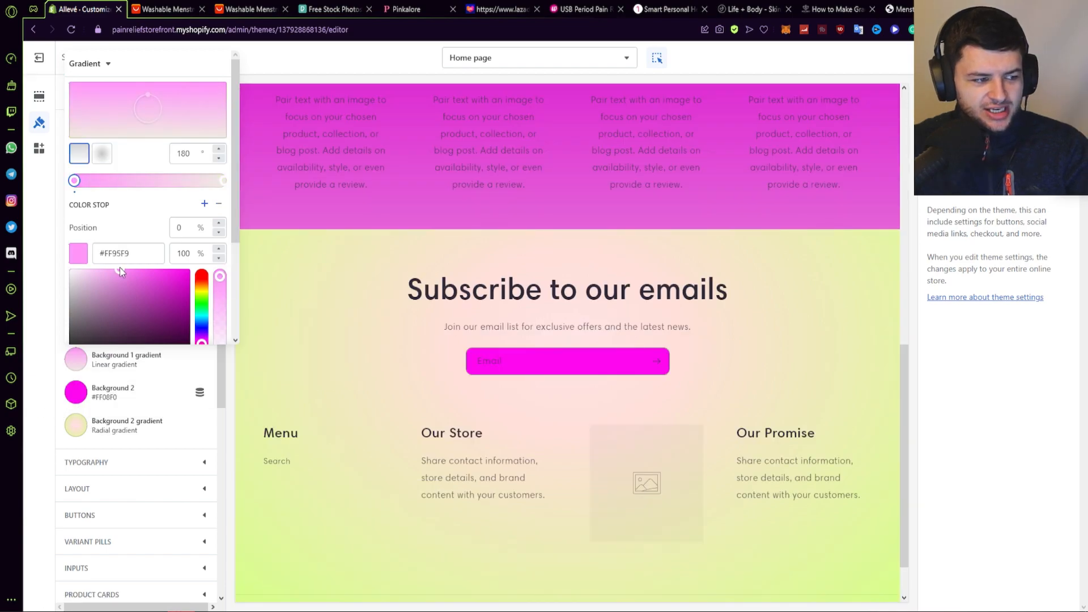
{"action": "left_click_drag", "start_coordinate": [120, 268], "coordinate": [111, 264]}
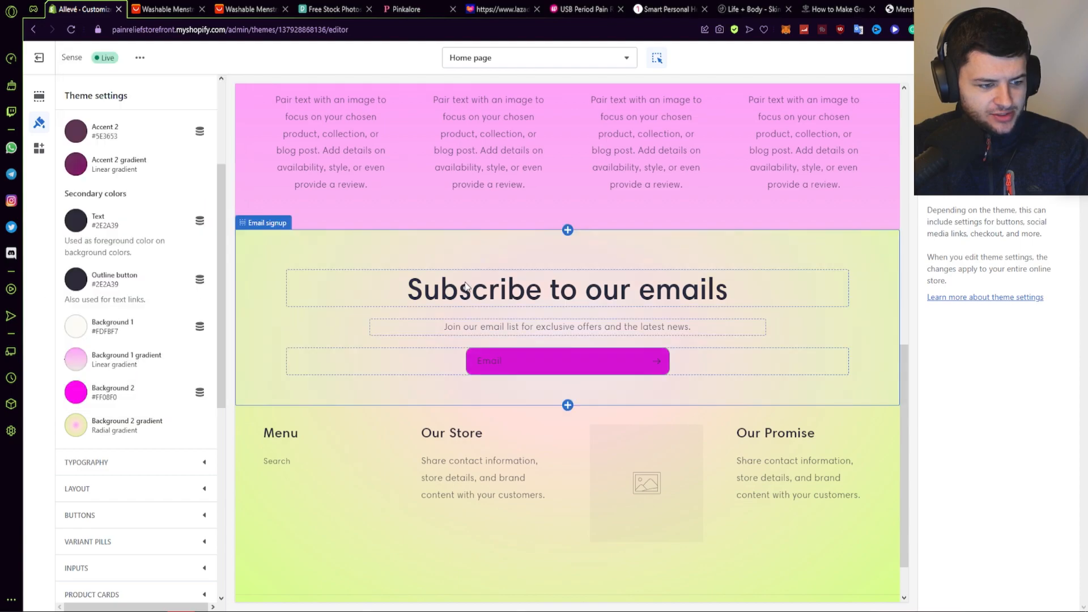
Examine the home page preview from header to footer to judge the pink background gradients, ending on the header section.
{"action": "scroll", "coordinate": [403, 143], "scroll_direction": "up", "scroll_amount": 5}
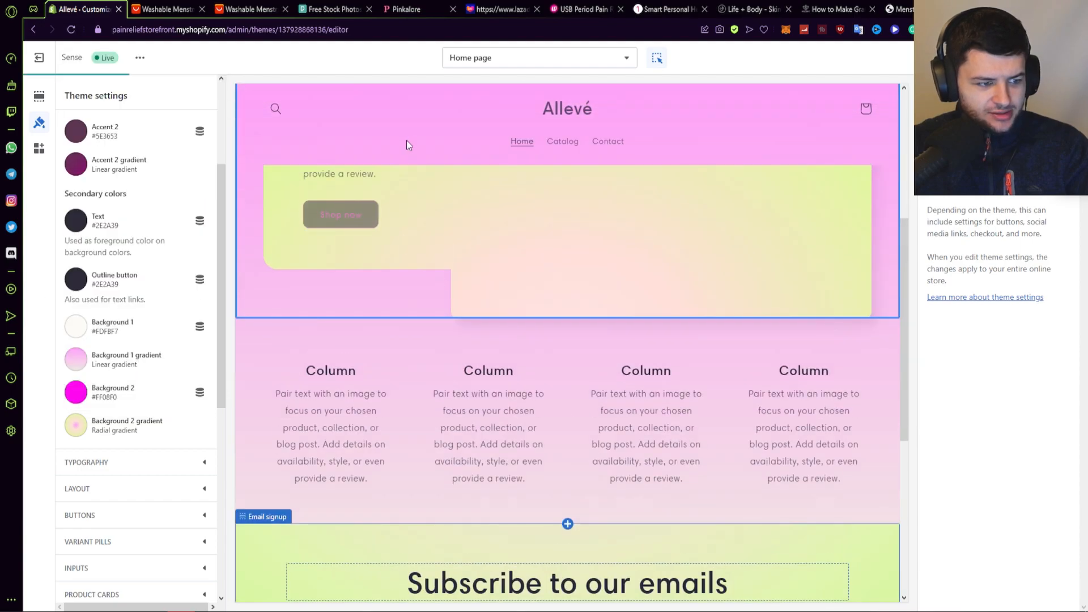
{"action": "scroll", "coordinate": [403, 148], "scroll_direction": "up", "scroll_amount": 3}
{"action": "scroll", "coordinate": [692, 298], "scroll_direction": "down", "scroll_amount": 8}
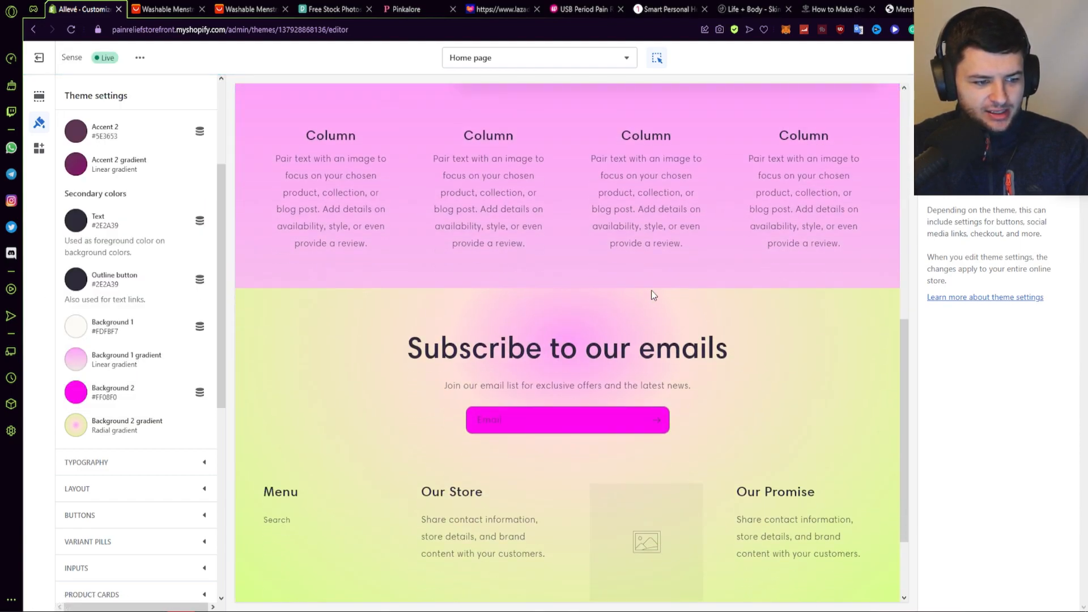
{"action": "scroll", "coordinate": [654, 291], "scroll_direction": "down", "scroll_amount": 2}
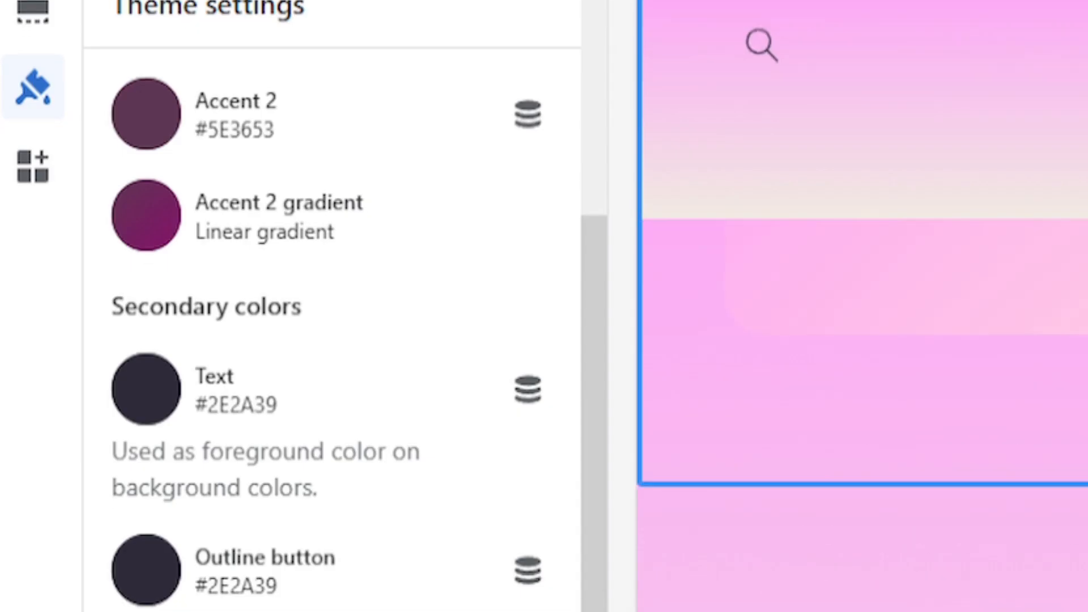
{"action": "scroll", "coordinate": [510, 272], "scroll_direction": "up", "scroll_amount": 5}
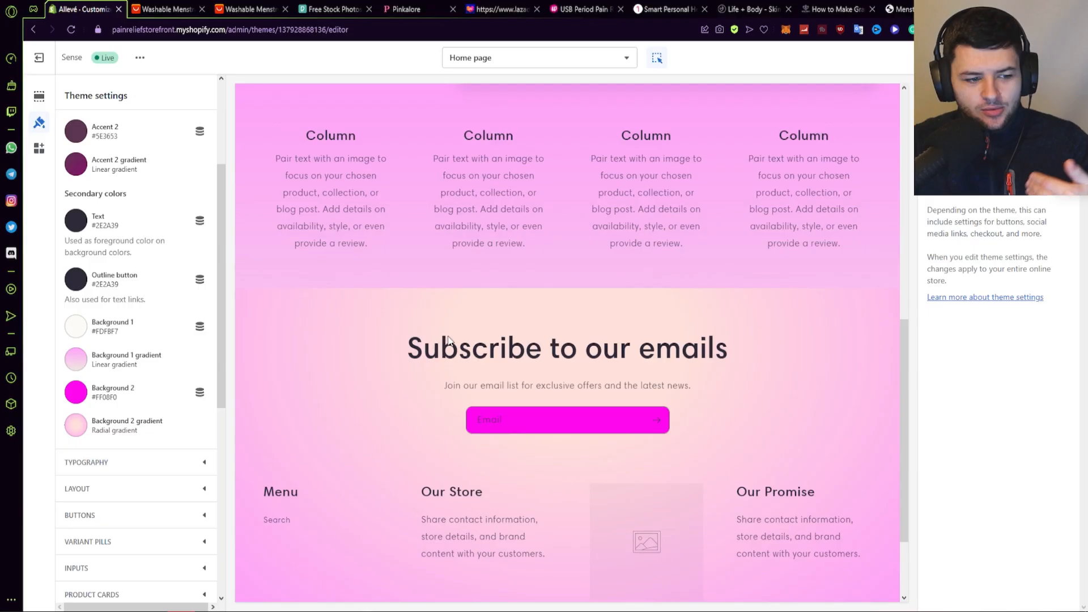
{"action": "scroll", "coordinate": [457, 335], "scroll_direction": "down", "scroll_amount": 2}
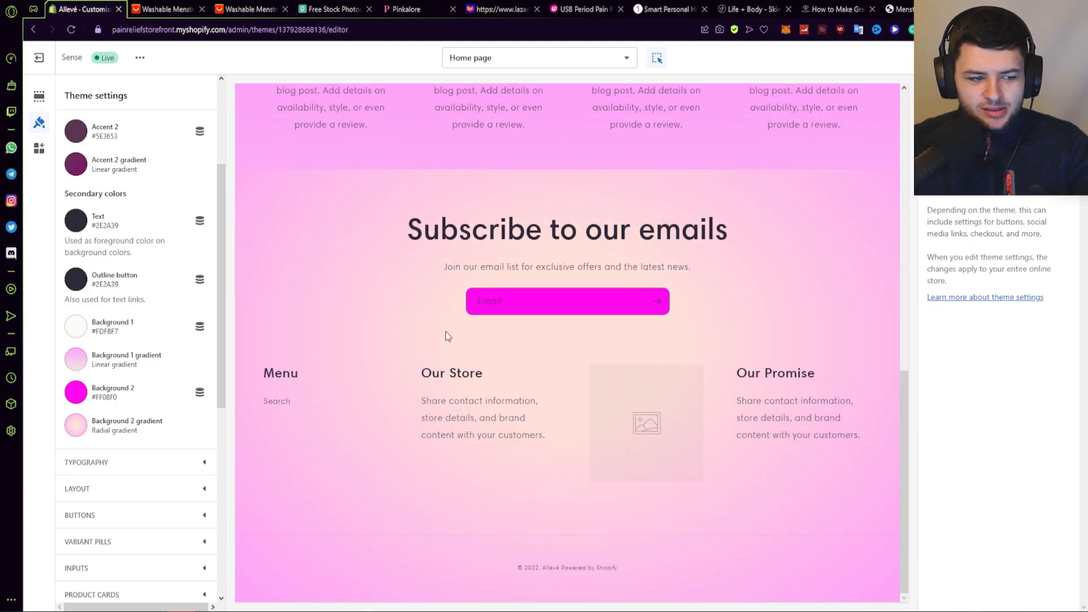
{"action": "scroll", "coordinate": [87, 369], "scroll_direction": "down", "scroll_amount": 3}
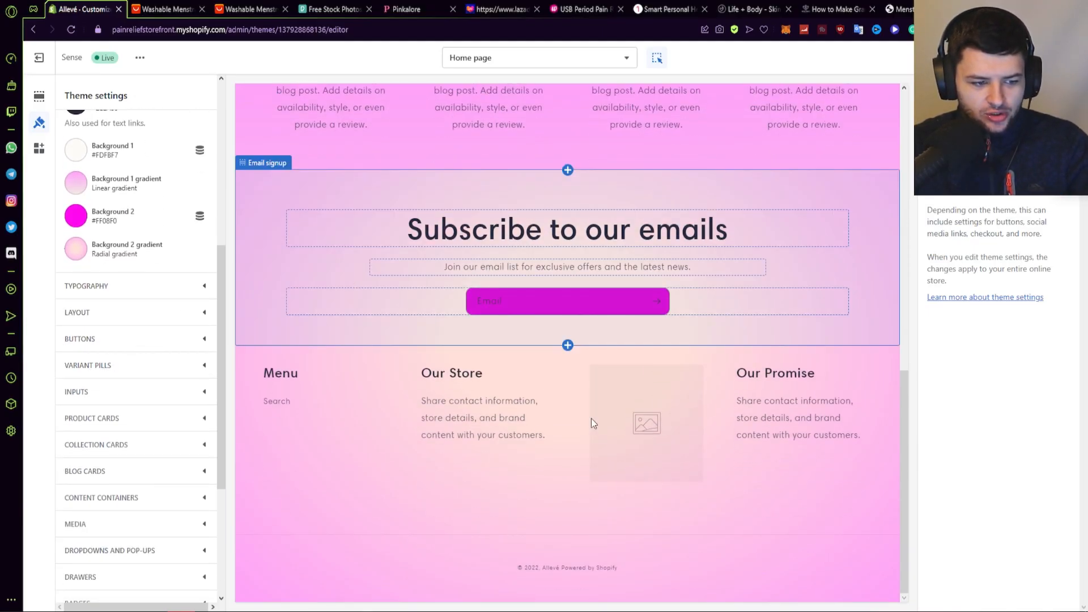
{"action": "scroll", "coordinate": [566, 406], "scroll_direction": "up", "scroll_amount": 10}
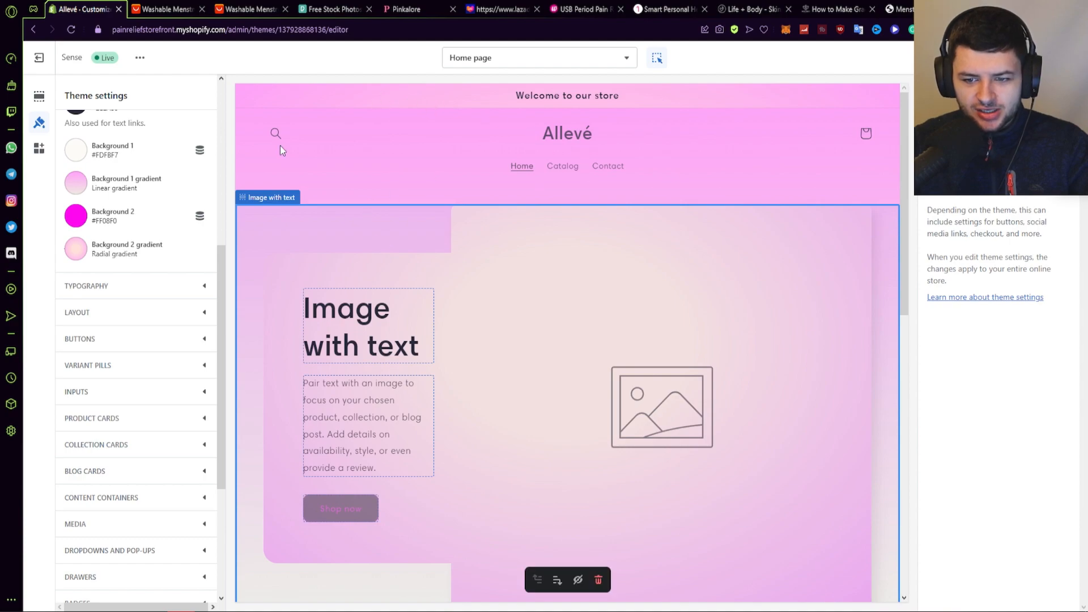
{"action": "left_click", "coordinate": [386, 145]}
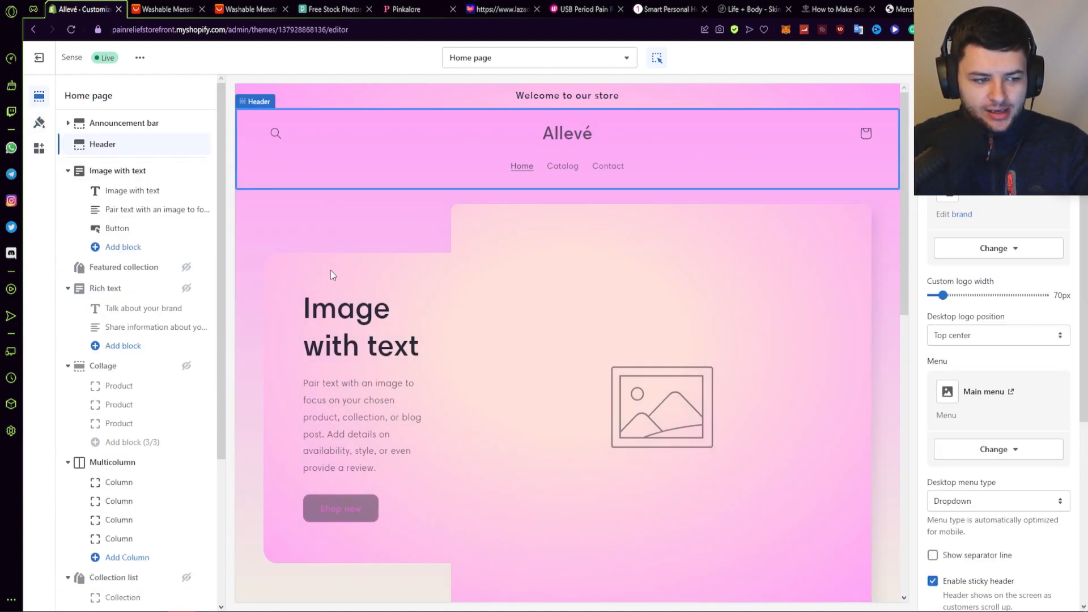
Check the heating pad's pink on the AliExpress product page, and set the theme's Background 2 color to #E6B0E2.
{"action": "left_click", "coordinate": [167, 9]}
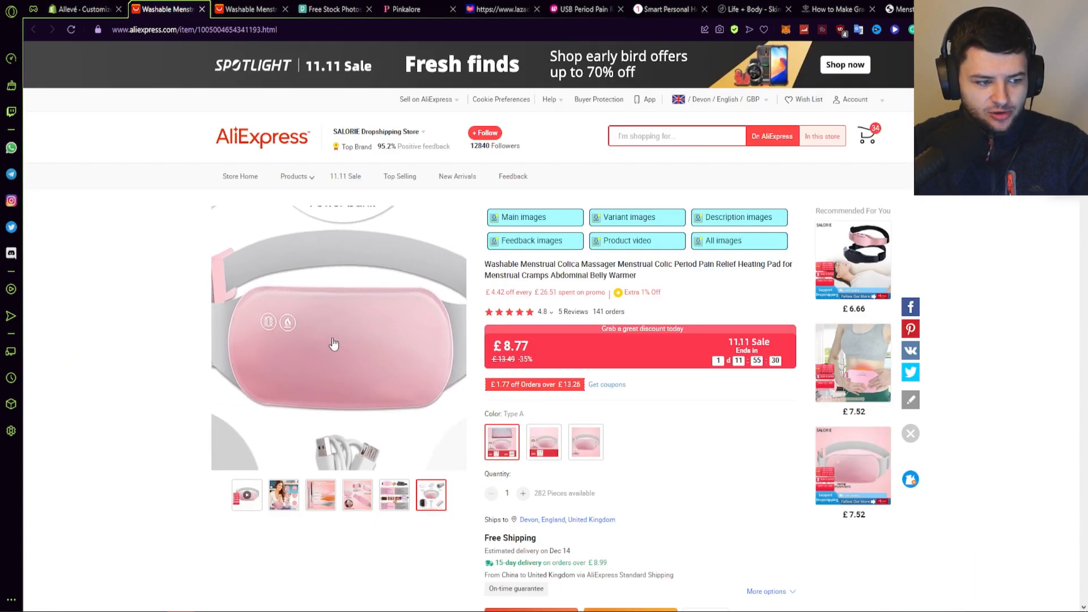
{"action": "left_click", "coordinate": [85, 9]}
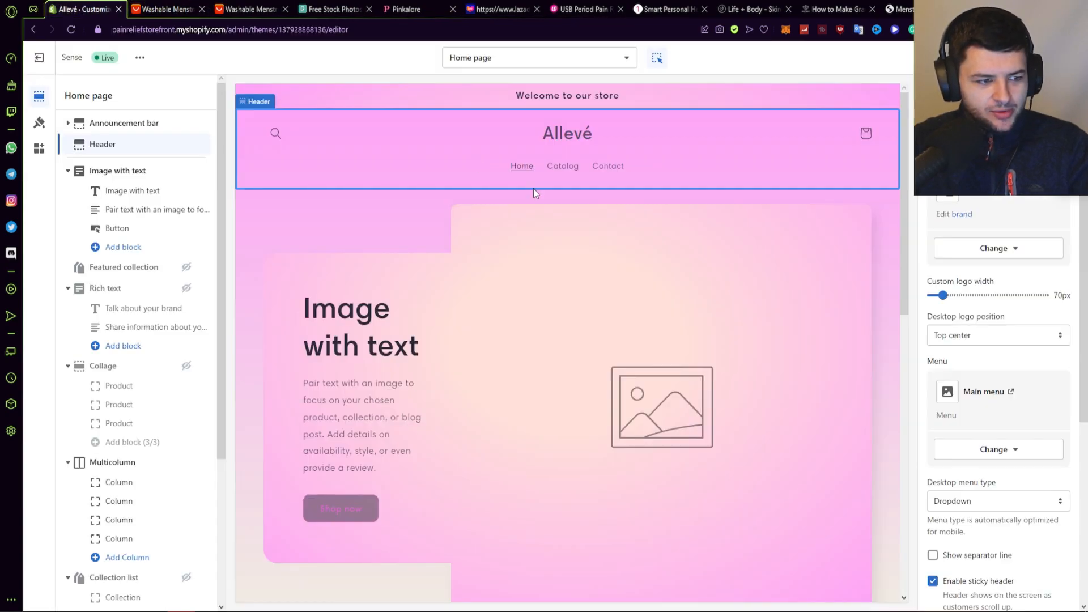
{"action": "left_click", "coordinate": [39, 122]}
{"action": "scroll", "coordinate": [85, 396], "scroll_direction": "down", "scroll_amount": 3}
{"action": "left_click", "coordinate": [76, 450]}
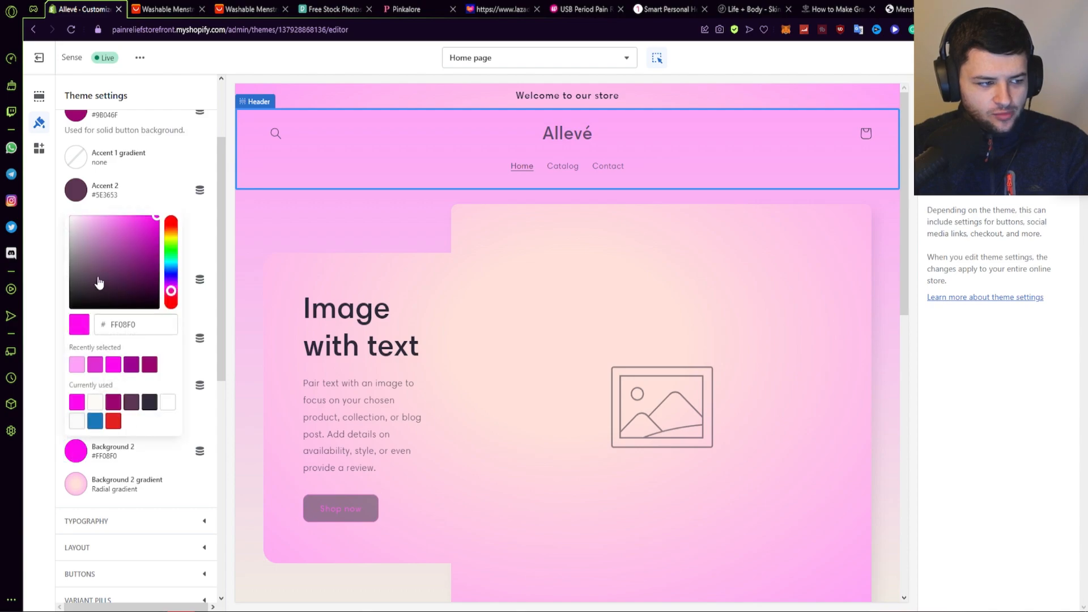
{"action": "left_click", "coordinate": [76, 364]}
{"action": "left_click", "coordinate": [90, 224]}
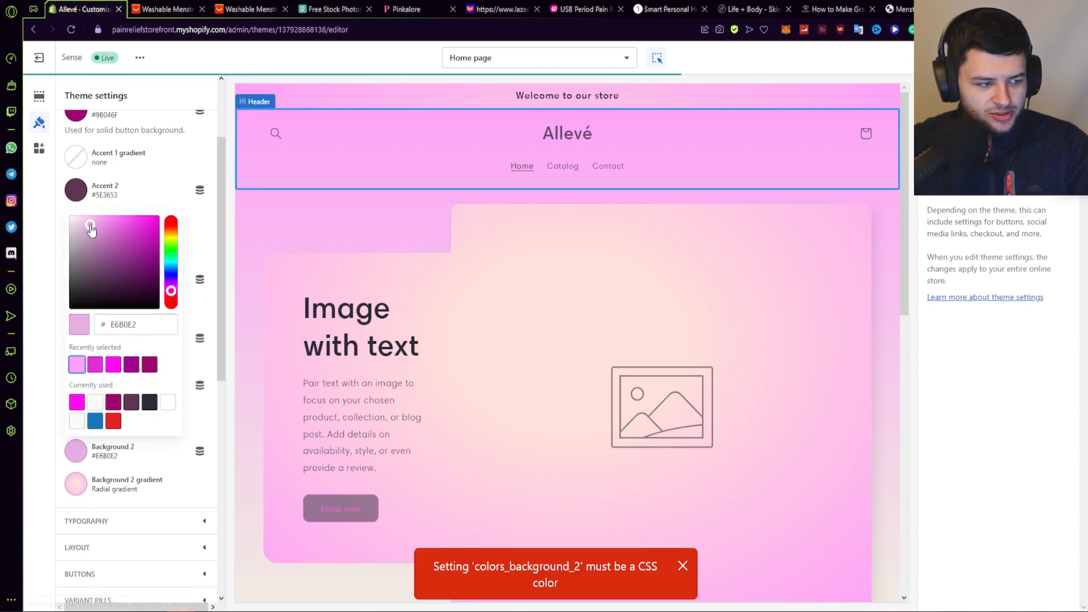
{"action": "left_click", "coordinate": [50, 346]}
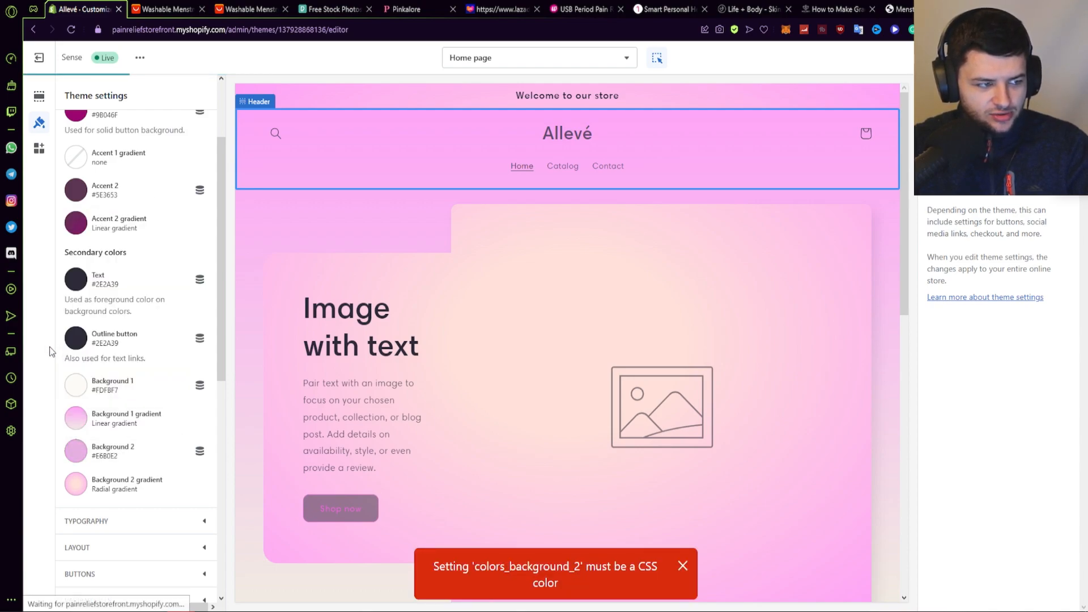
Review the brand image choices for the Image with text section and open the brand settings from its cover image.
{"action": "left_click", "coordinate": [309, 224]}
{"action": "scroll", "coordinate": [696, 229], "scroll_direction": "down", "scroll_amount": 3}
{"action": "scroll", "coordinate": [659, 284], "scroll_direction": "up", "scroll_amount": 2}
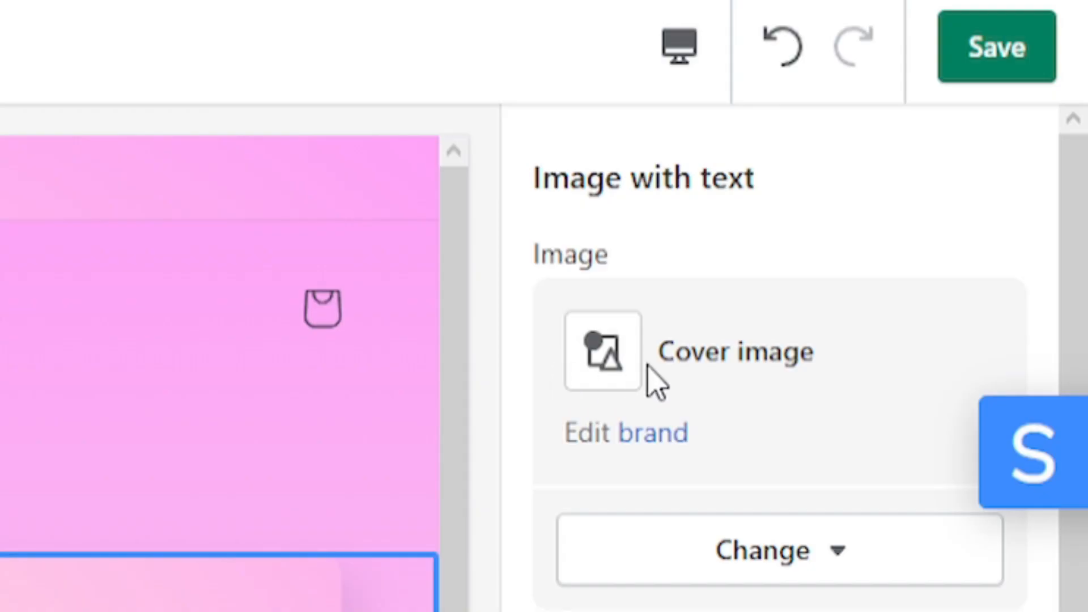
{"action": "left_click", "coordinate": [785, 578]}
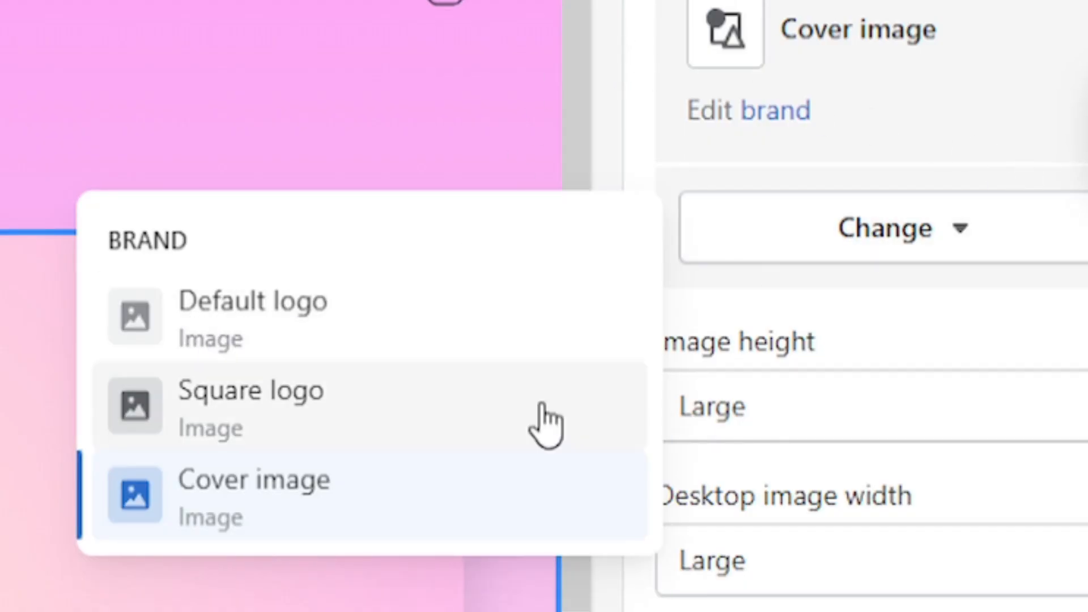
{"action": "left_click", "coordinate": [829, 223]}
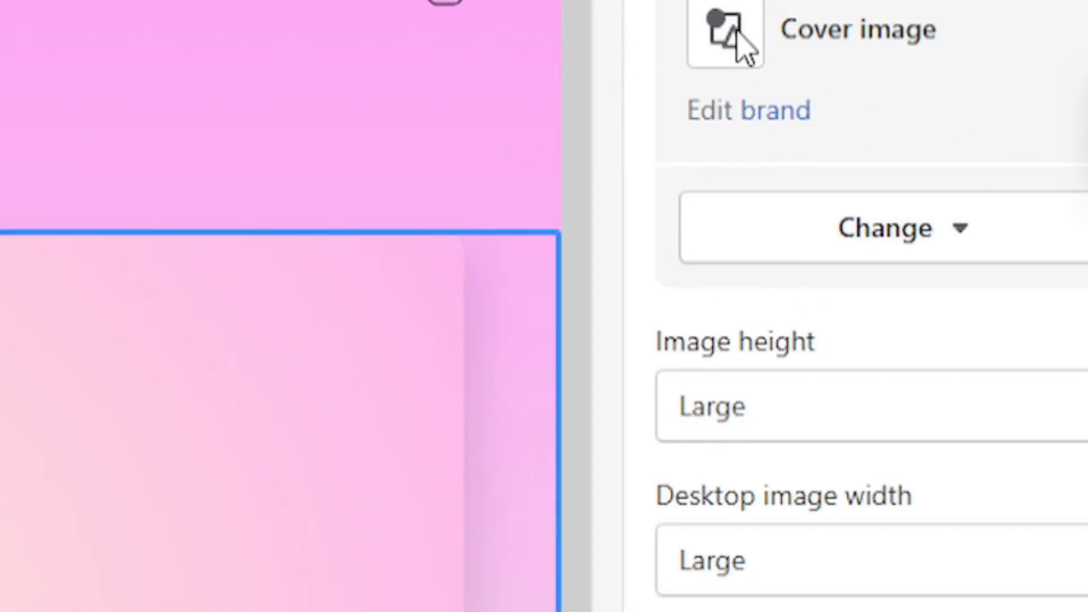
{"action": "left_click", "coordinate": [776, 110]}
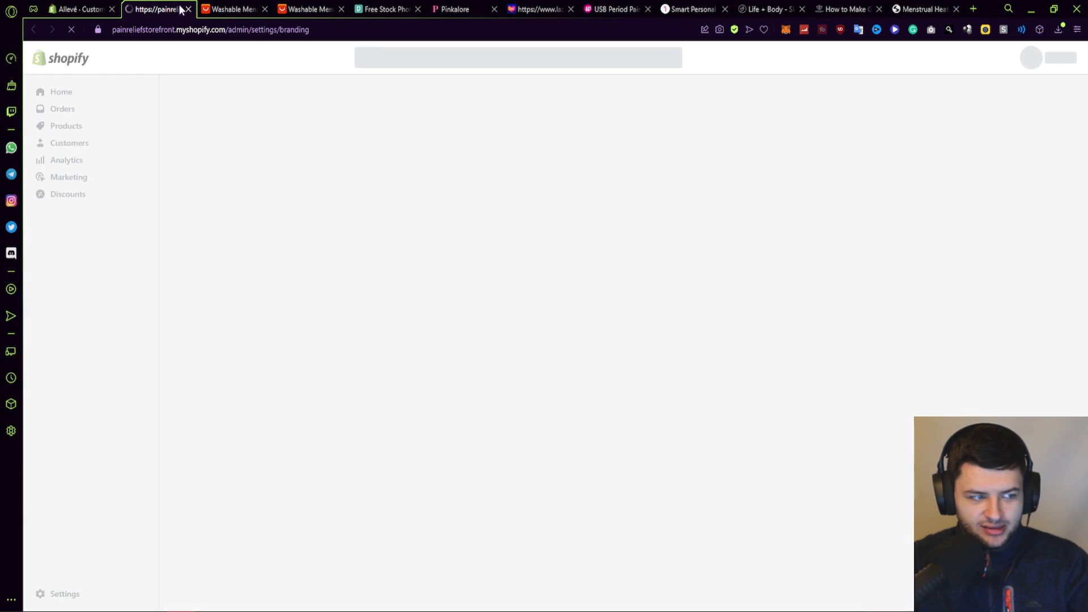
Save the pink heating pad product image from the AliExpress listing to the computer.
{"action": "right_click", "coordinate": [389, 344]}
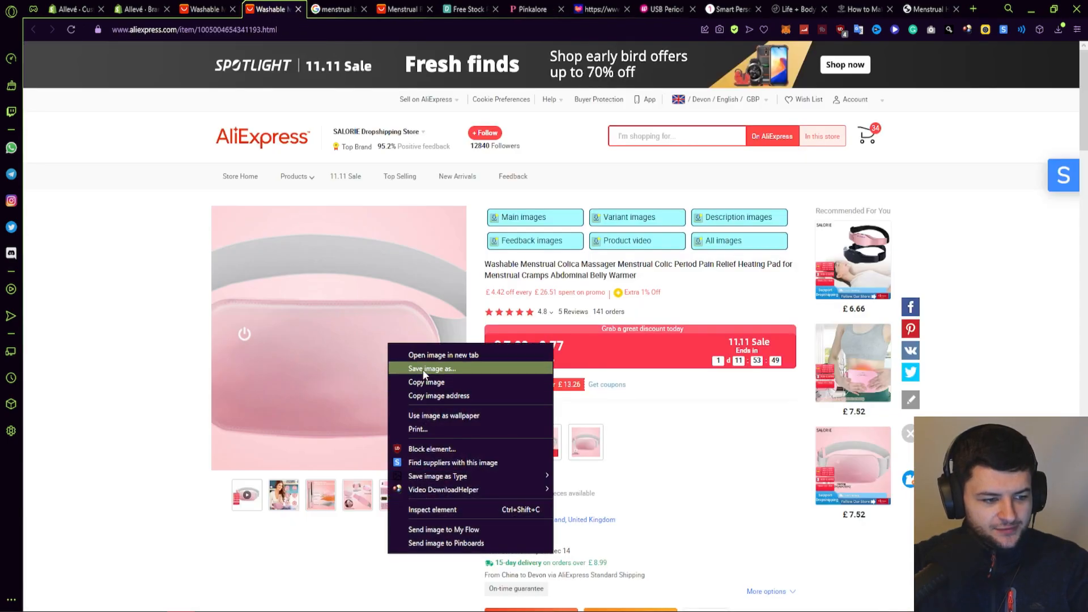
{"action": "left_click", "coordinate": [423, 369]}
{"action": "key", "text": "Return"}
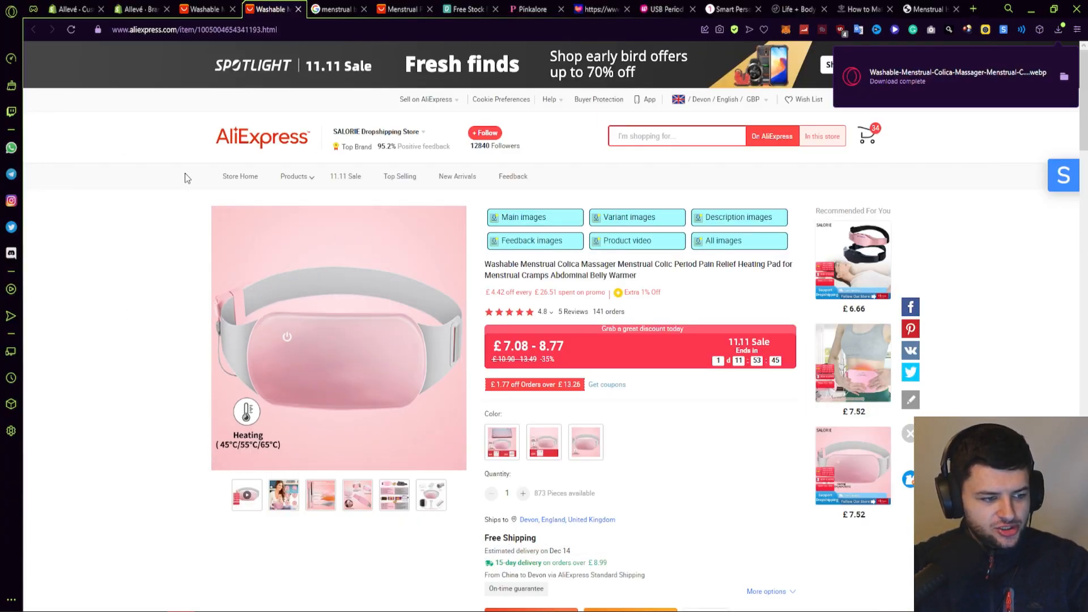
Upload the downloaded heating pad picture as the brand's cover image and save the brand settings.
{"action": "left_click", "coordinate": [141, 9]}
{"action": "scroll", "coordinate": [453, 351], "scroll_direction": "down", "scroll_amount": 5}
{"action": "left_click", "coordinate": [448, 409]}
{"action": "left_click", "coordinate": [538, 416]}
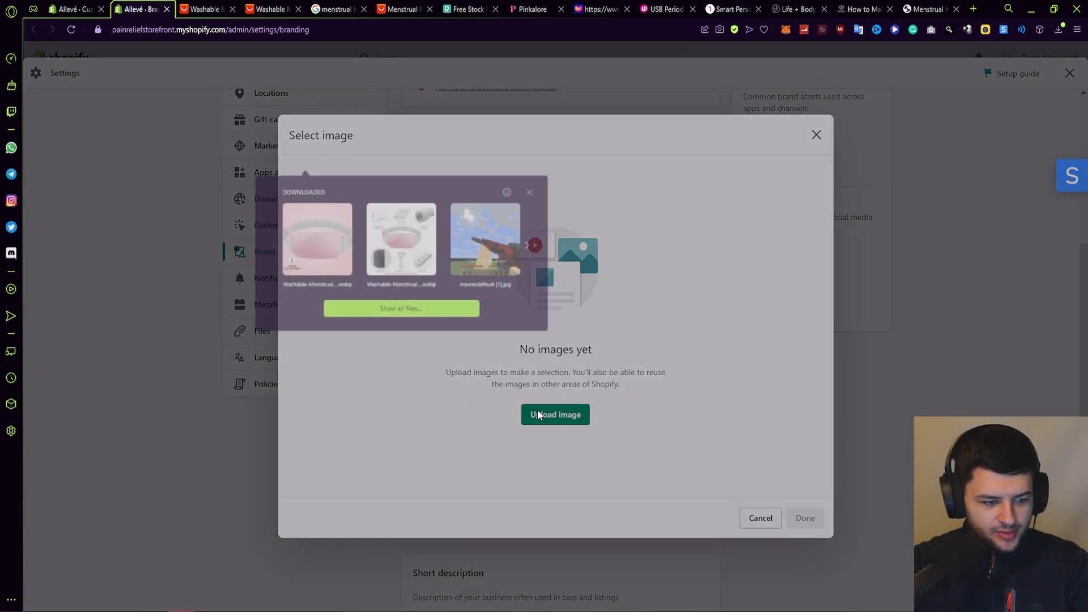
{"action": "left_click", "coordinate": [317, 239]}
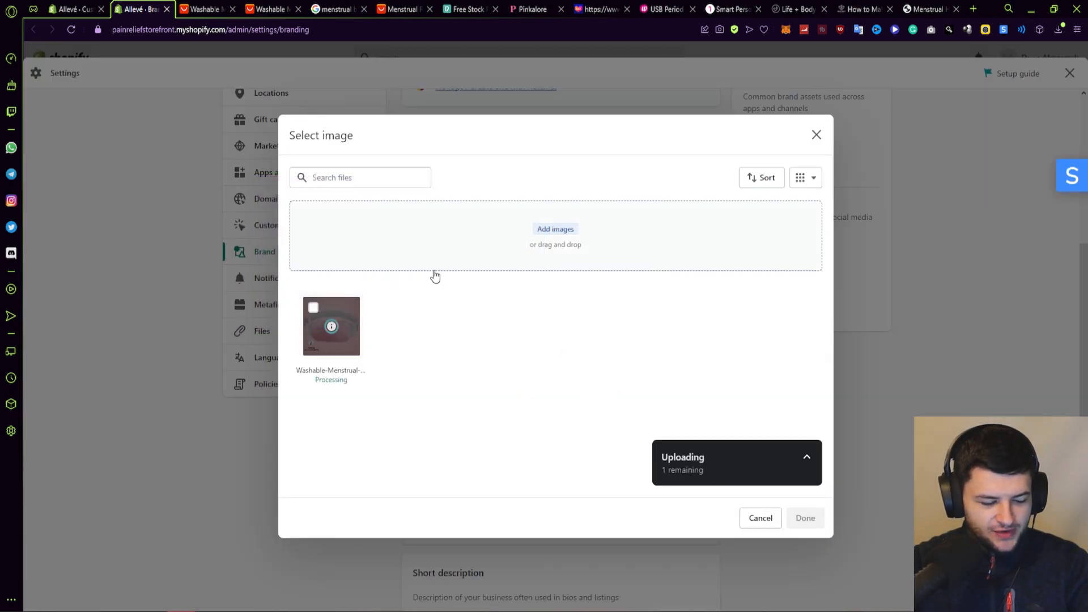
{"action": "left_click", "coordinate": [805, 518]}
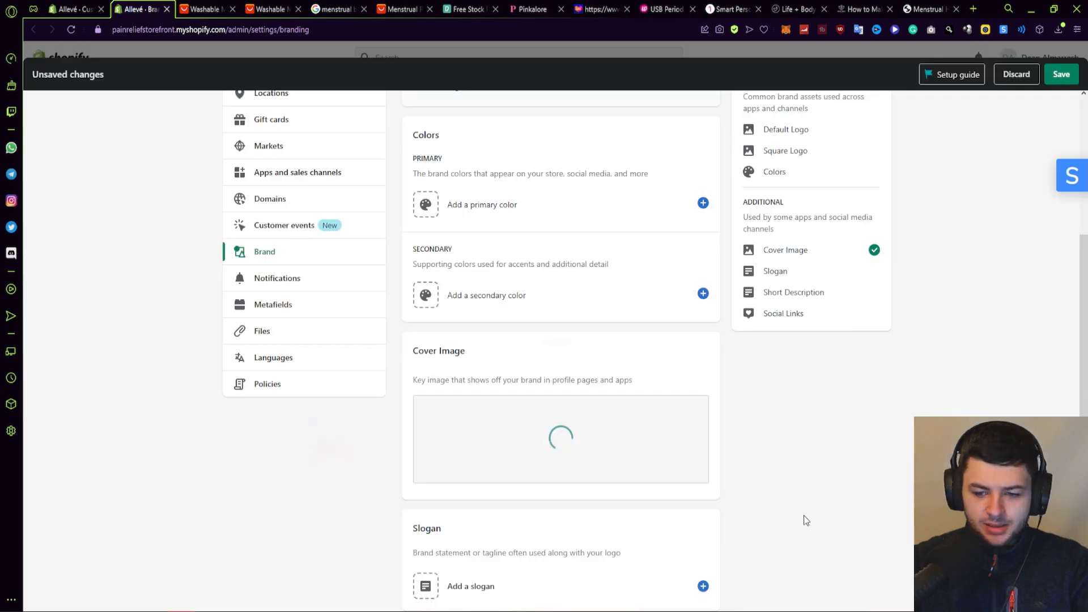
{"action": "left_click", "coordinate": [1058, 74]}
Return to the theme editor, reload it, and check the cover image in the Image with text section.
{"action": "left_click", "coordinate": [75, 9]}
{"action": "left_click", "coordinate": [71, 29]}
{"action": "left_click", "coordinate": [627, 91]}
{"action": "scroll", "coordinate": [722, 290], "scroll_direction": "up", "scroll_amount": 1}
{"action": "scroll", "coordinate": [722, 290], "scroll_direction": "up", "scroll_amount": 1}
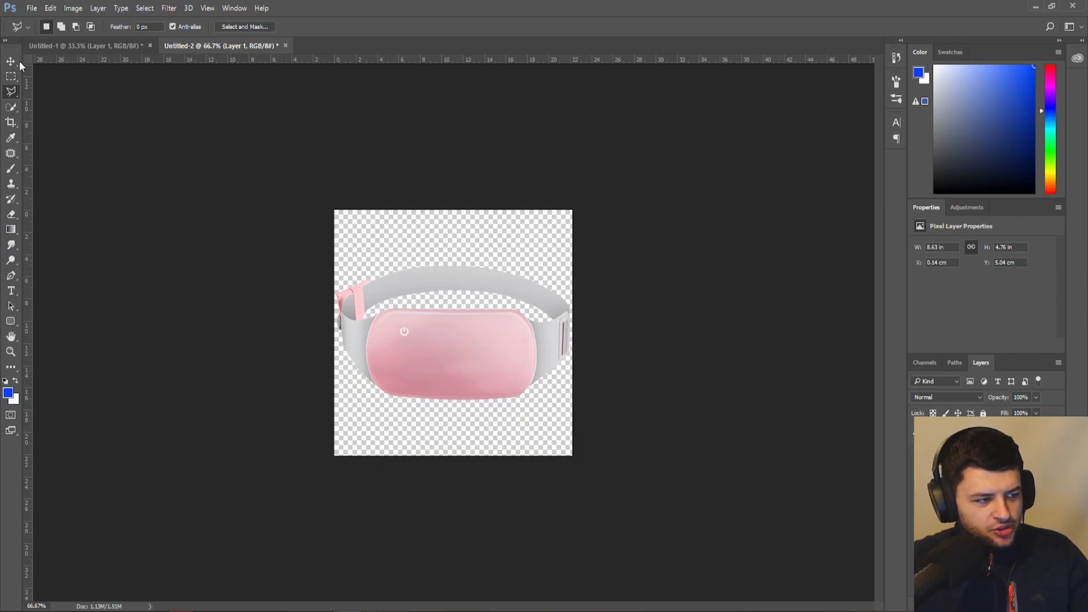
Select the Move tool for the heating pad cut-out in Photoshop, and reload the theme editor to check the section's mobile preview.
{"action": "left_click", "coordinate": [13, 62]}
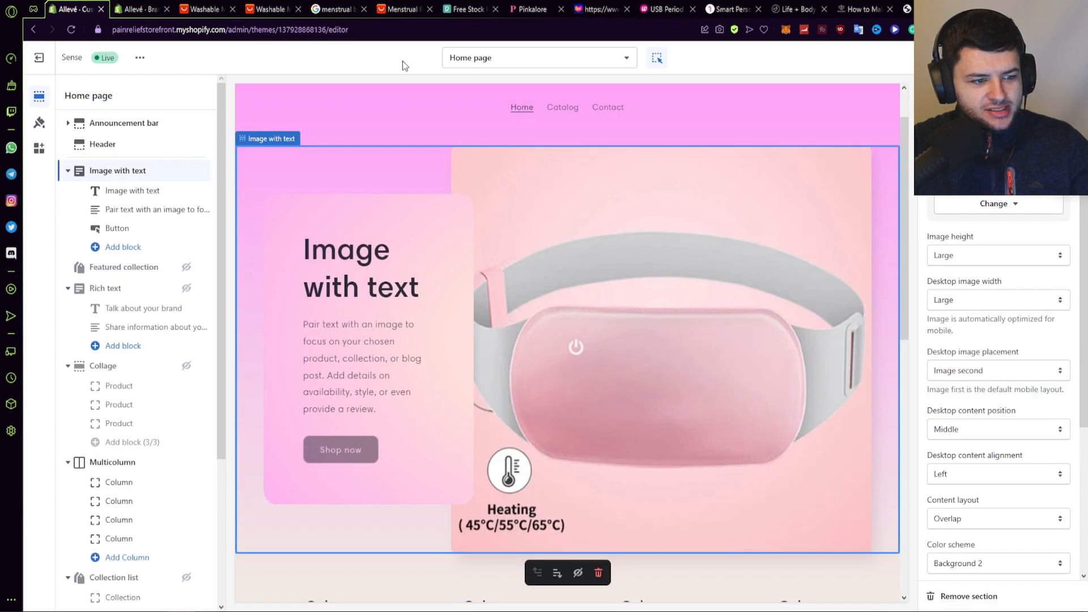
{"action": "left_click", "coordinate": [71, 29]}
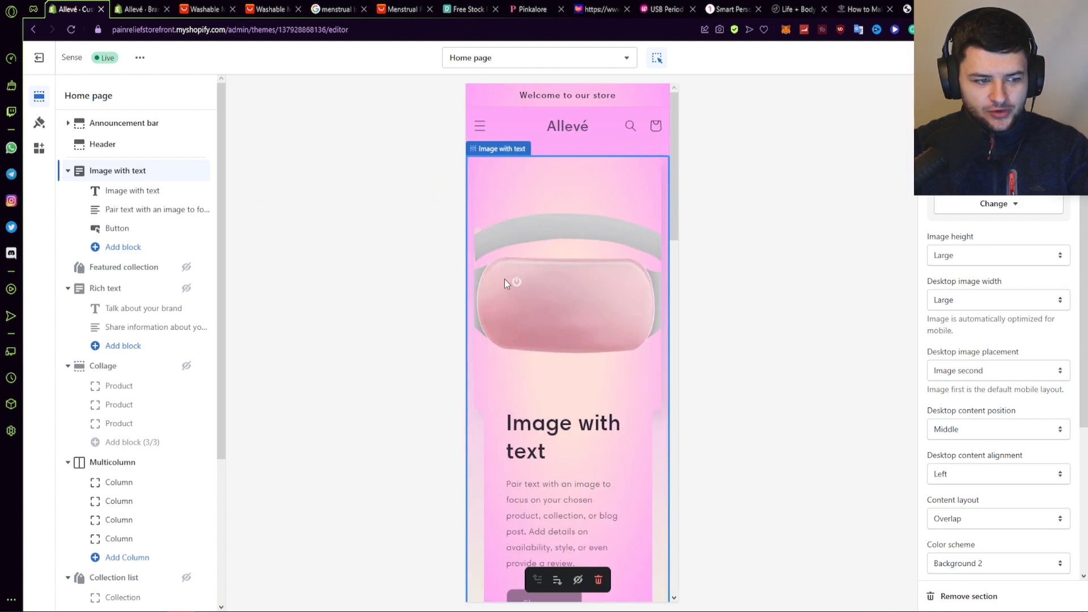
{"action": "scroll", "coordinate": [504, 279], "scroll_direction": "down", "scroll_amount": 2}
{"action": "scroll", "coordinate": [593, 272], "scroll_direction": "up", "scroll_amount": 2}
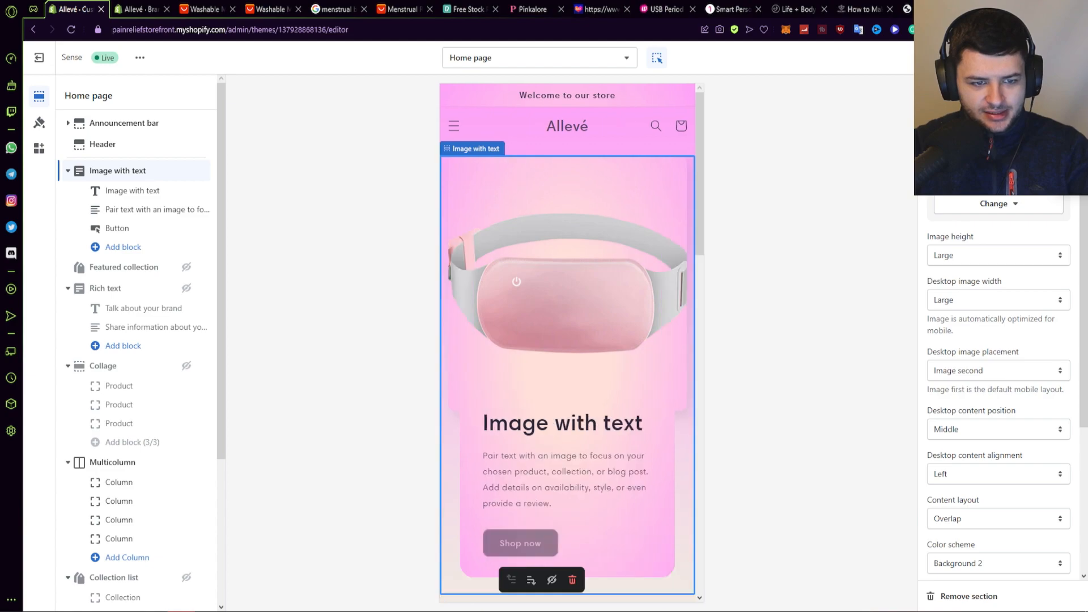
Try hiding the heading, text and button blocks of the Image with text section in the desktop preview.
{"action": "left_click", "coordinate": [405, 317]}
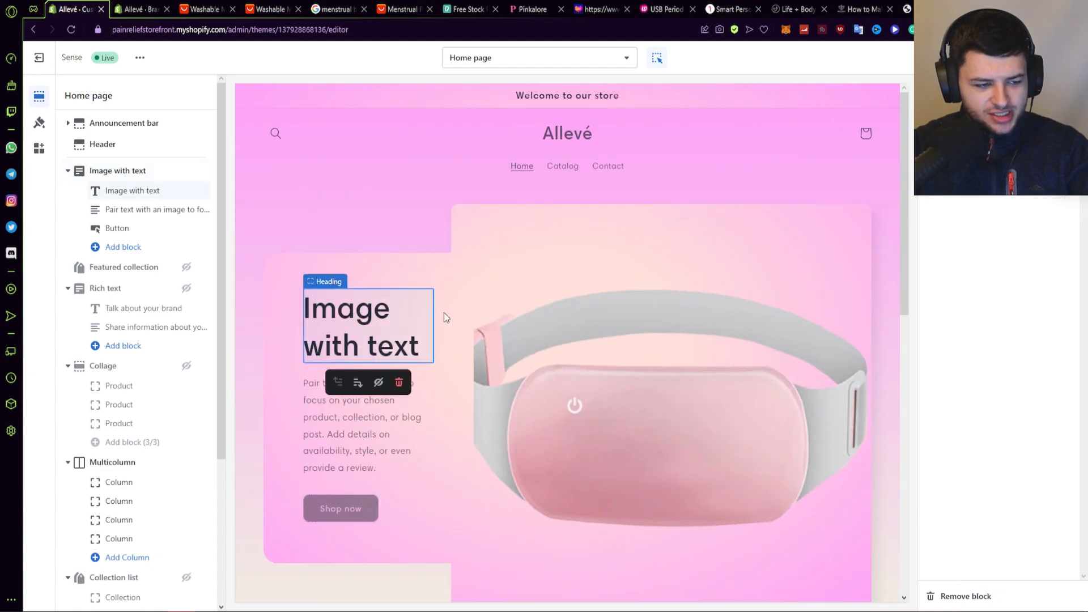
{"action": "scroll", "coordinate": [280, 262], "scroll_direction": "down", "scroll_amount": 3}
{"action": "left_click", "coordinate": [280, 262]}
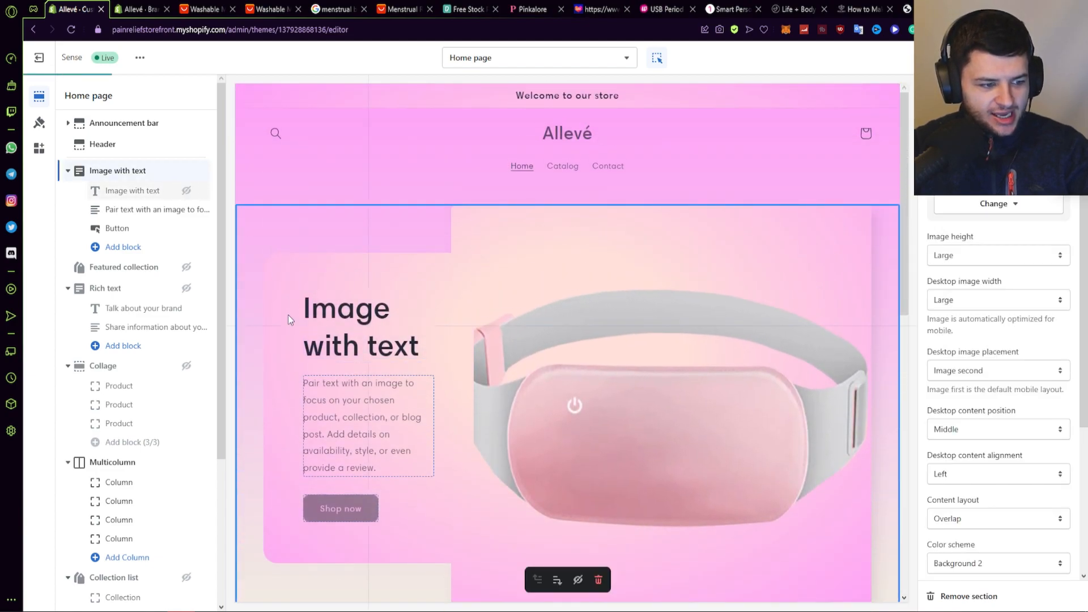
{"action": "left_click", "coordinate": [186, 192]}
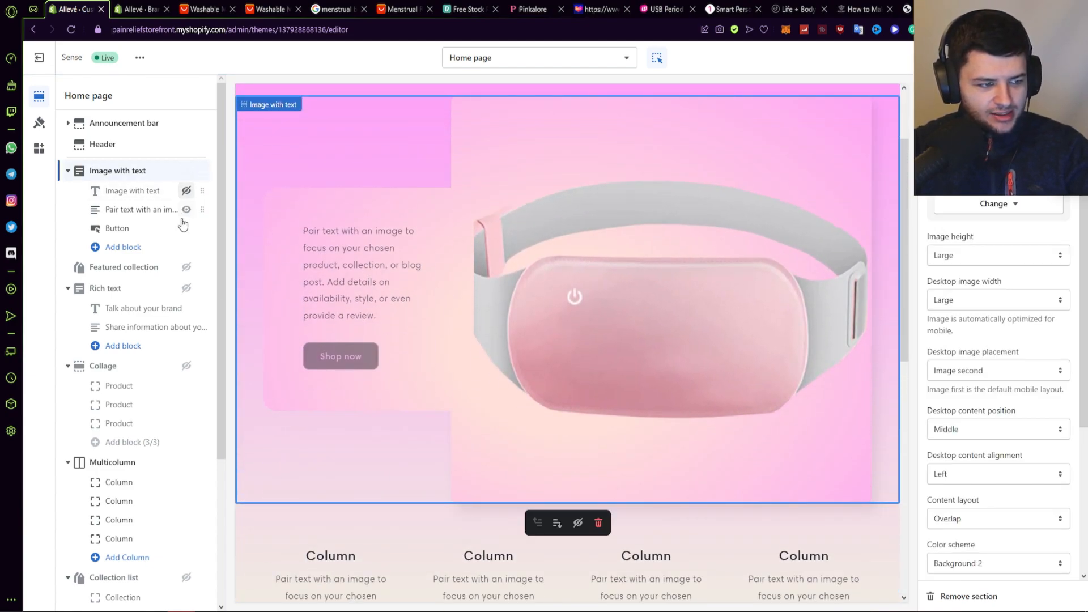
{"action": "left_click", "coordinate": [187, 210]}
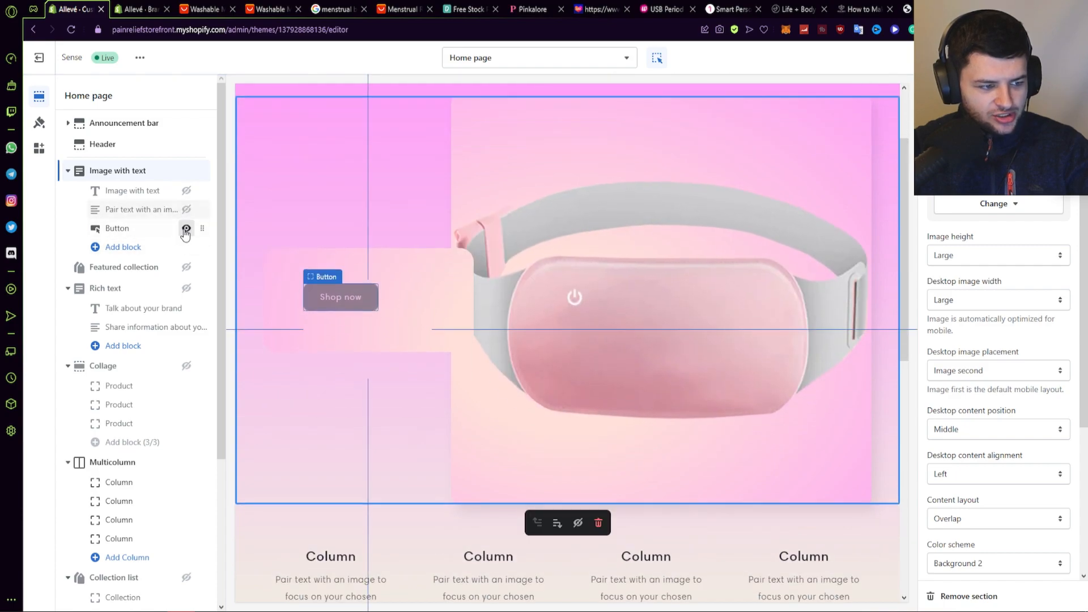
{"action": "left_click", "coordinate": [186, 230]}
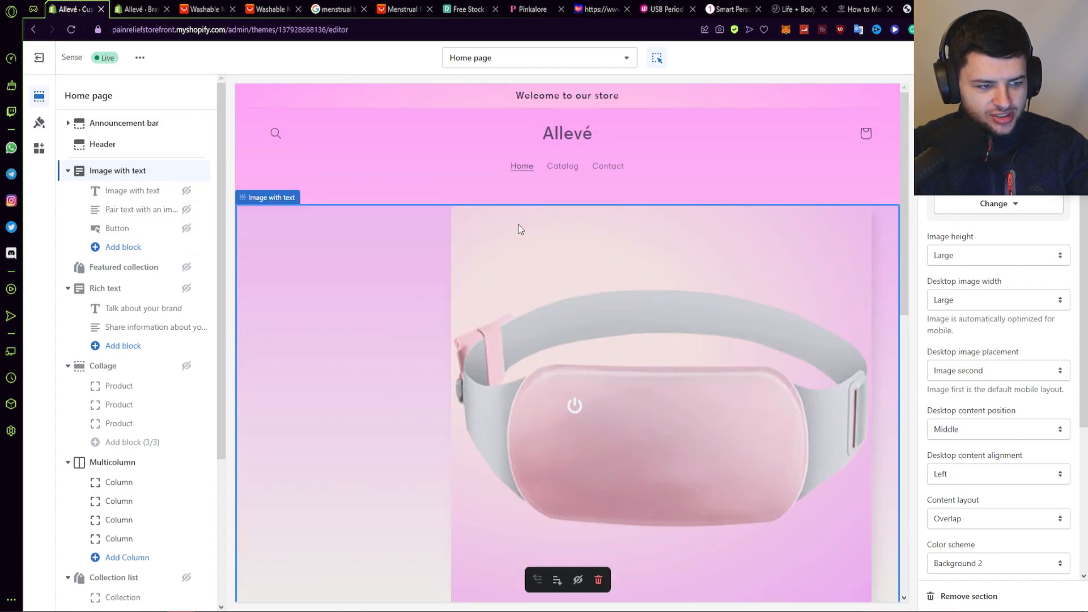
Change the heading of the Image with text section to "Meet Alevé".
{"action": "scroll", "coordinate": [552, 311], "scroll_direction": "down", "scroll_amount": 3}
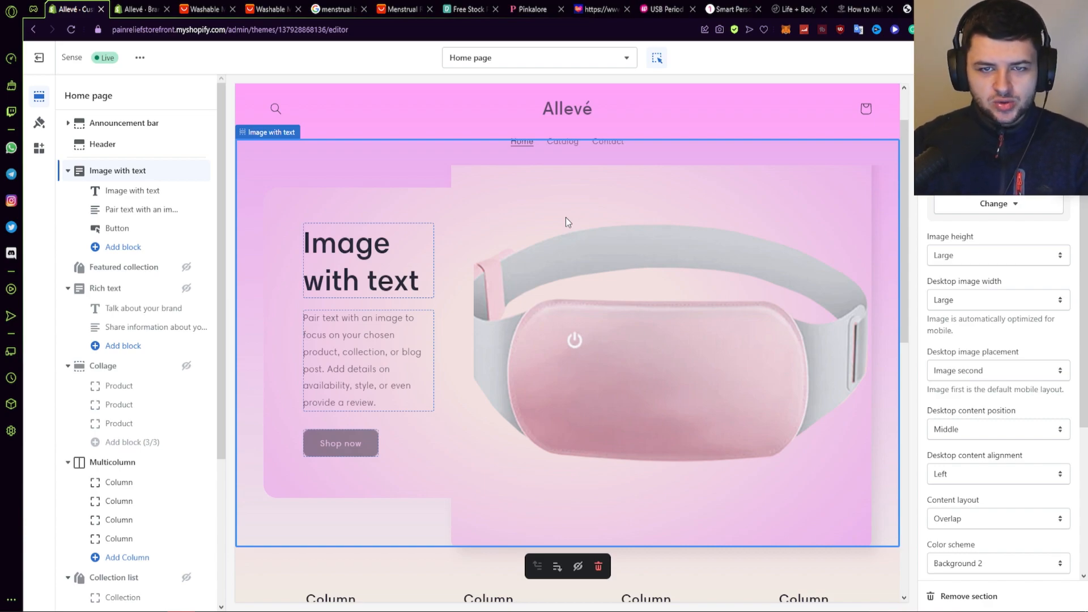
{"action": "left_click", "coordinate": [386, 263]}
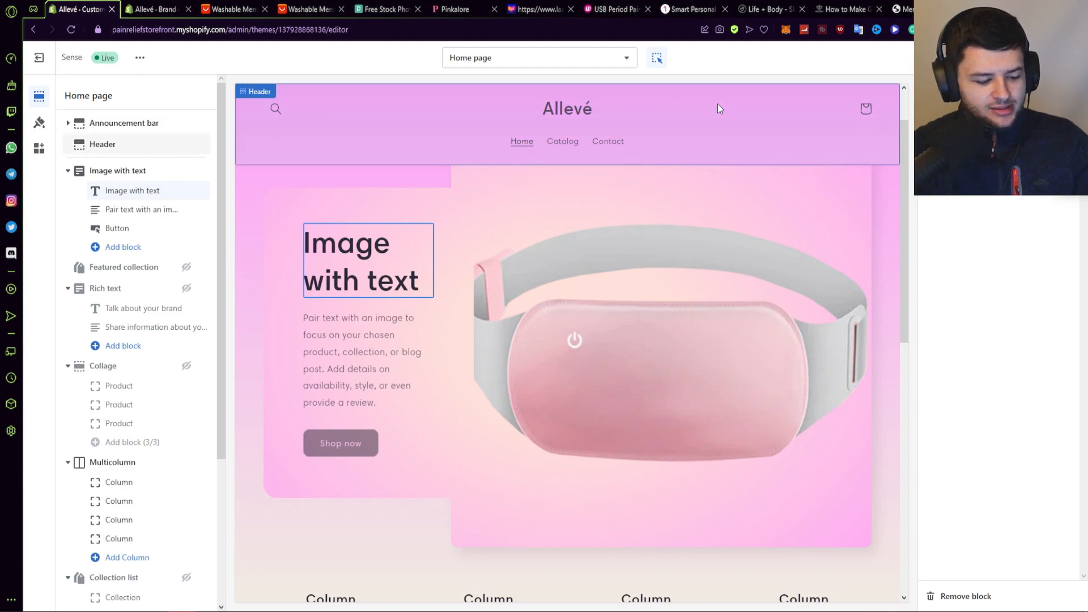
{"action": "key", "text": "ctrl+a"}
{"action": "type", "text": "Meet"}
{"action": "type", "text": " Ale"}
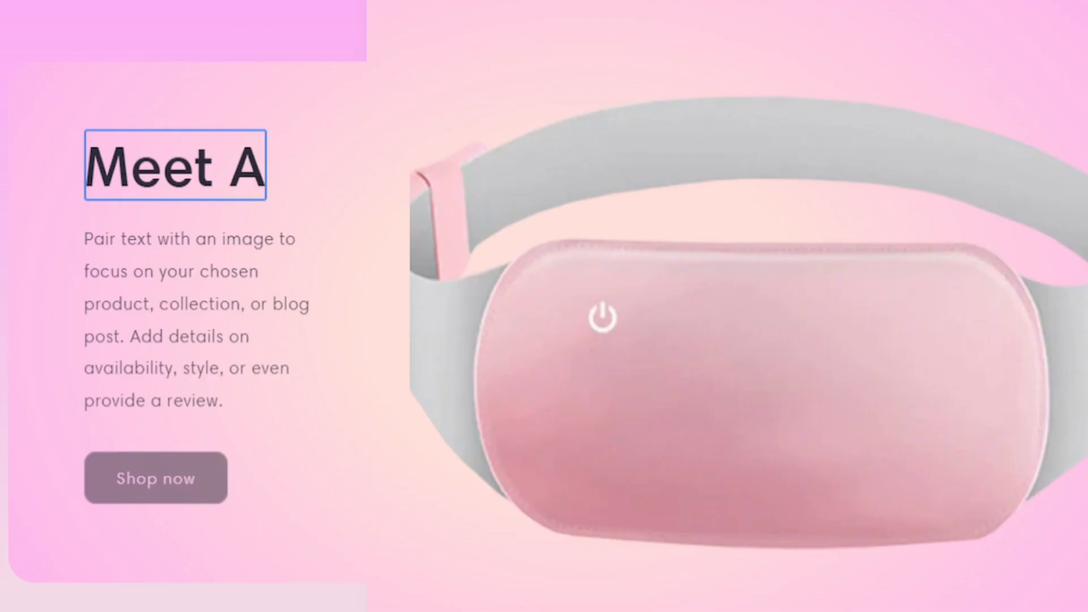
{"action": "type", "text": "vé"}
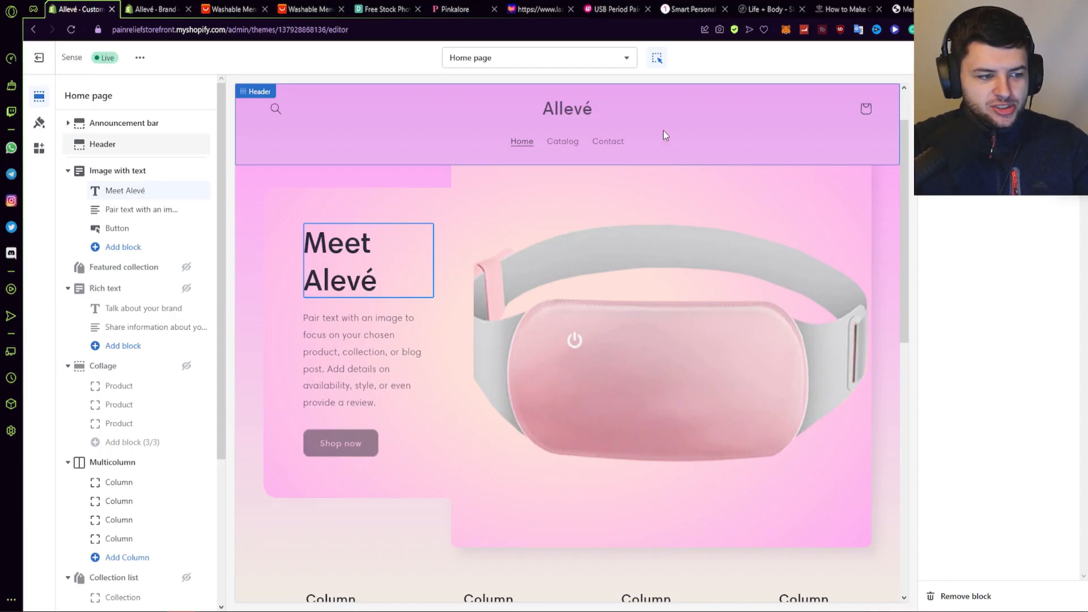
Replace the Image with text description with "The best solution for period cramp relief and aches and pains. Instant soothing with smart dynamic heat massage therapy.".
{"action": "left_click", "coordinate": [274, 196]}
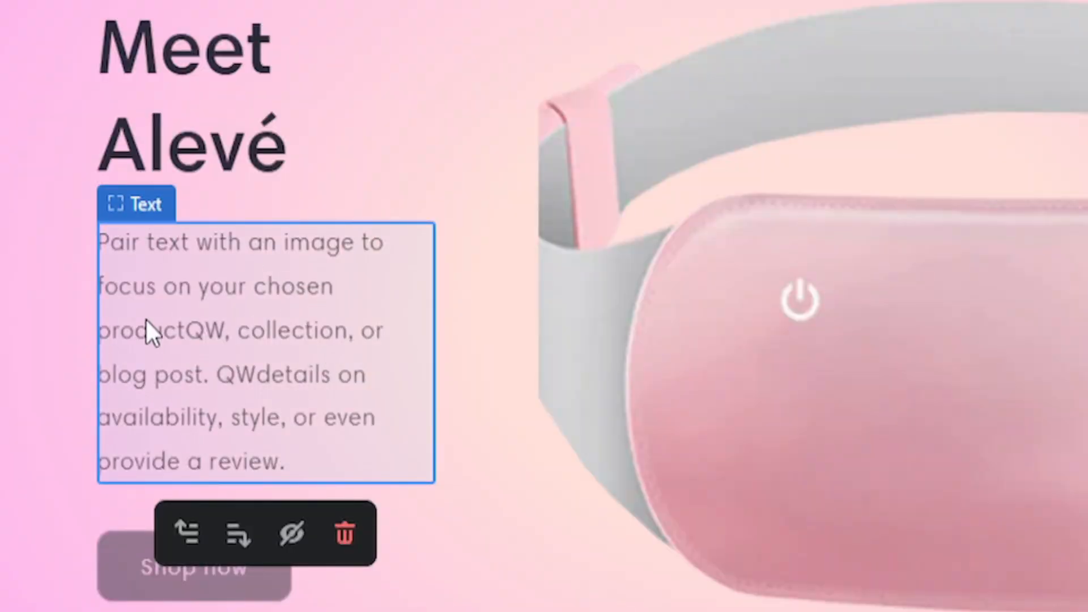
{"action": "key", "text": "ctrl+a"}
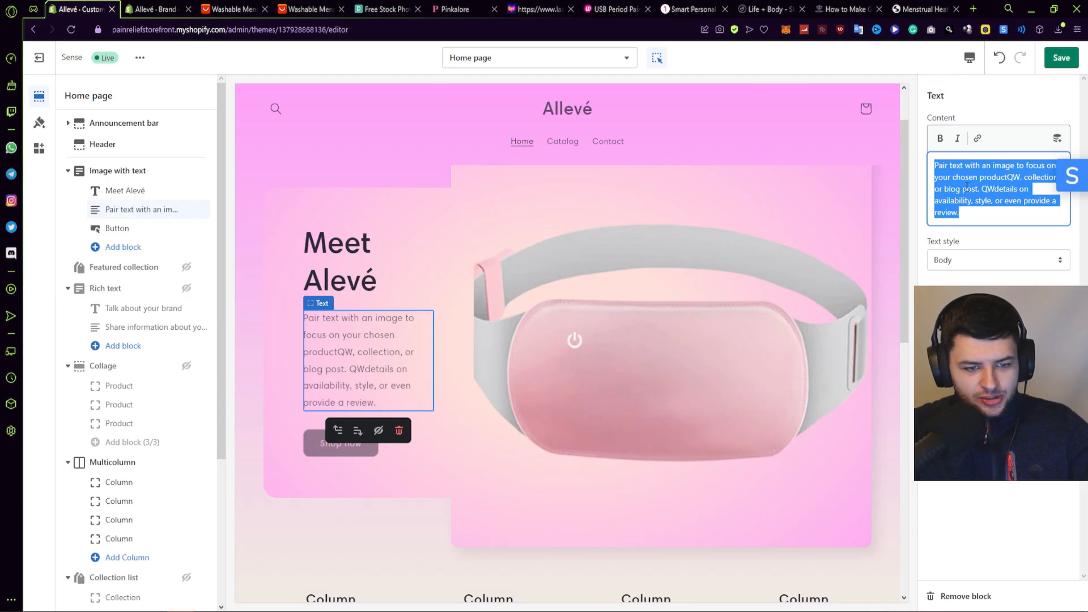
{"action": "key", "text": "BackSpace"}
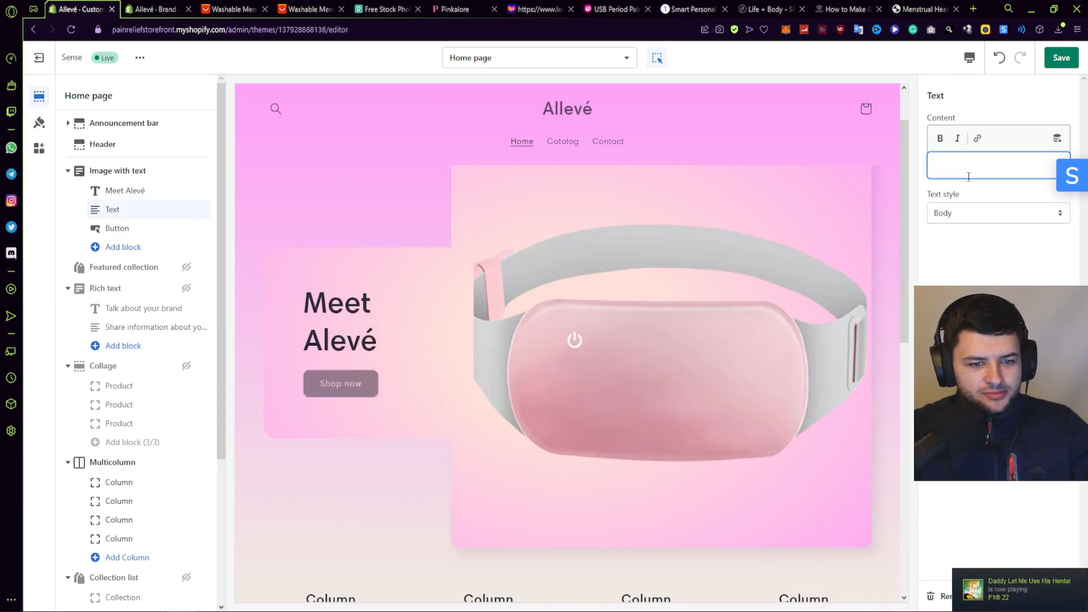
{"action": "type", "text": "The healthy choice for period cramp relief. Instantly soothe period cramps with dynamic heat & massage therapy.Shop Now"}
{"action": "left_click", "coordinate": [620, 332]}
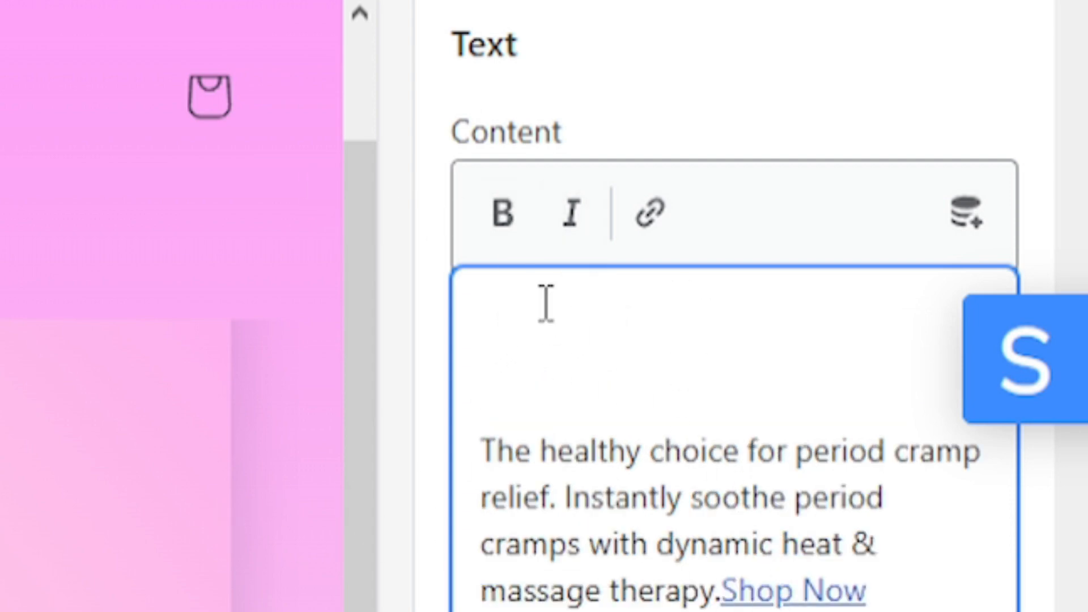
{"action": "type", "text": "The best "}
{"action": "type", "text": "solutio"}
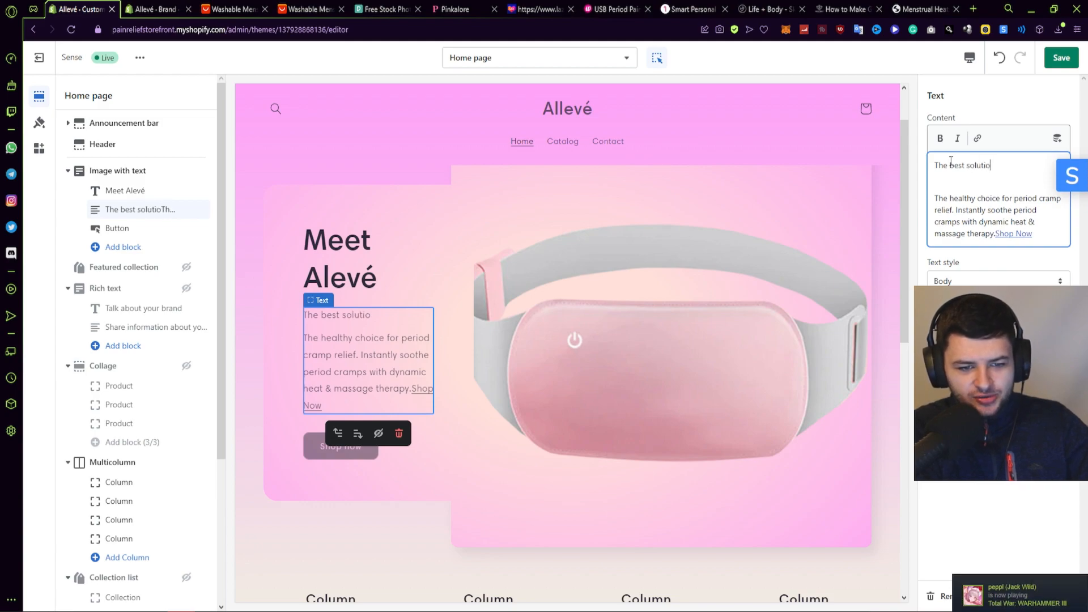
{"action": "type", "text": "n for period cramp relief and aches and pains. Instant soothing with smart"}
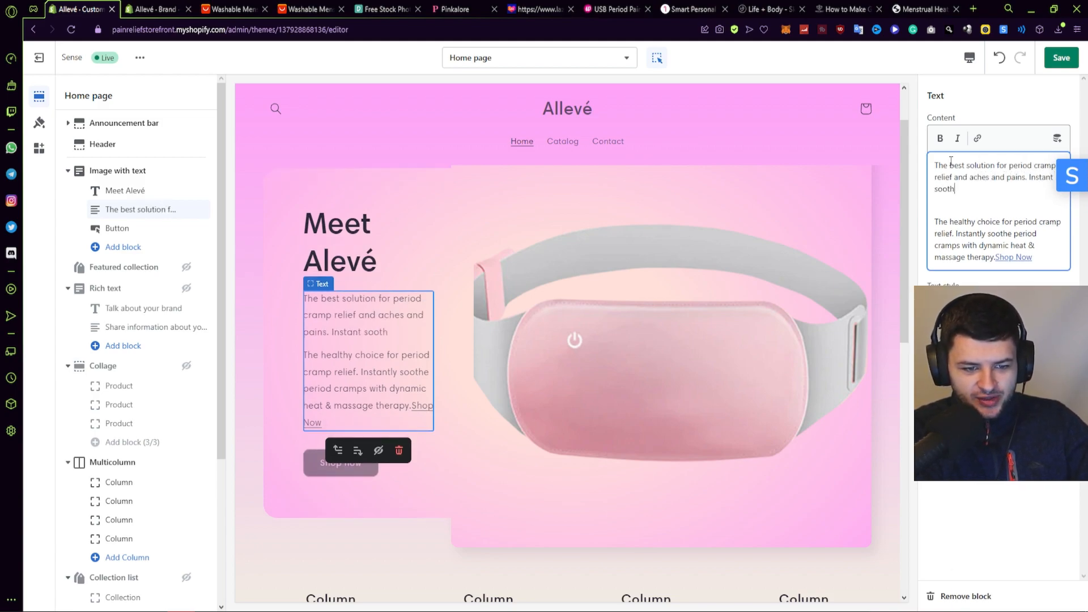
{"action": "type", "text": " dynamic heat massage therapy."}
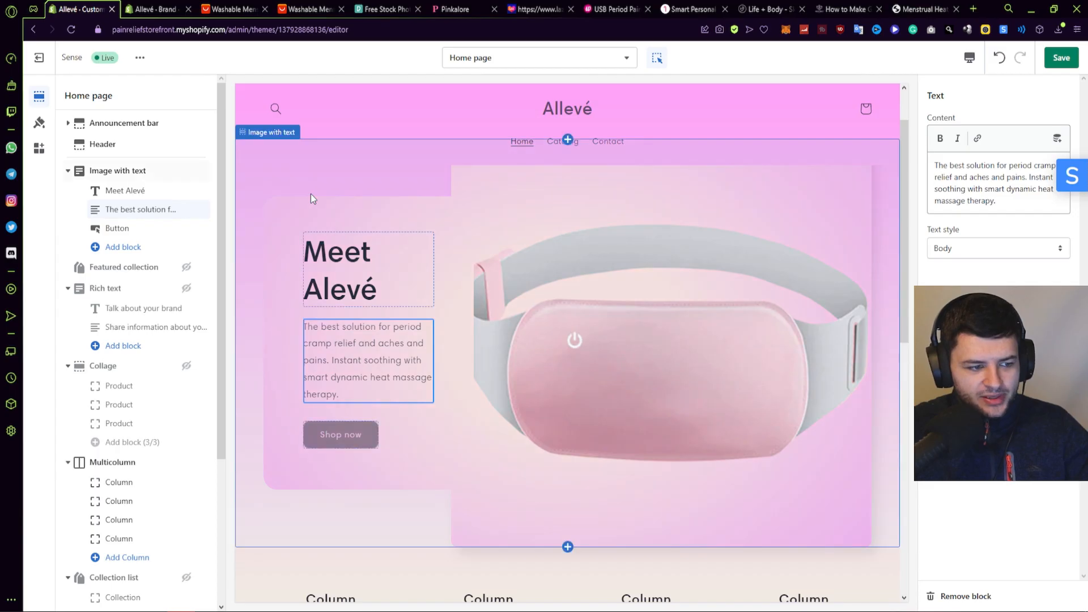
Review the edited Image with text section and look over the four placeholder columns of the Multicolumn section.
{"action": "left_click", "coordinate": [493, 318]}
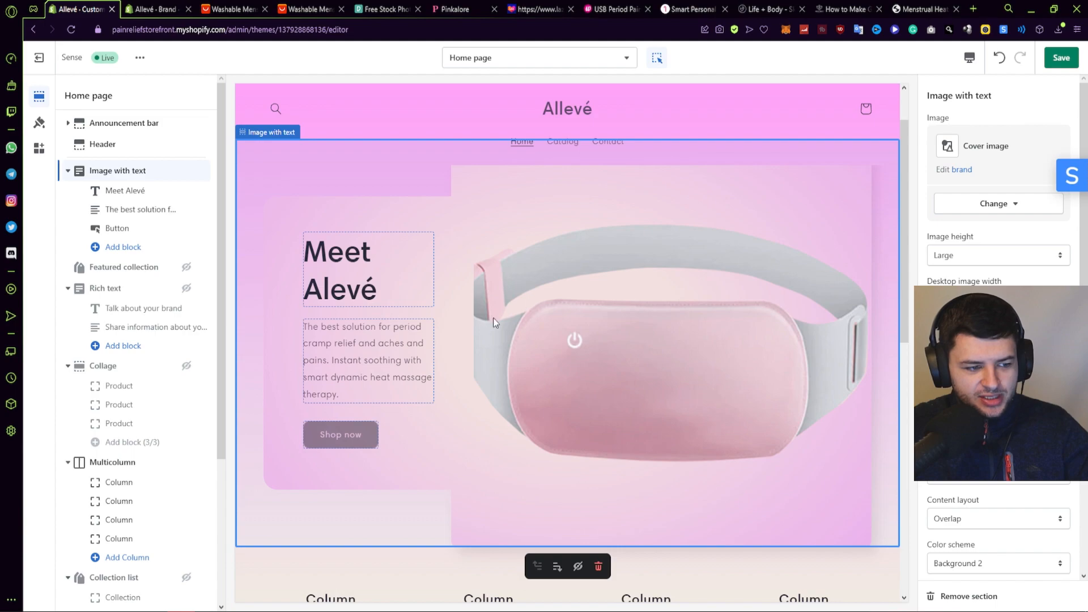
{"action": "left_click", "coordinate": [375, 347]}
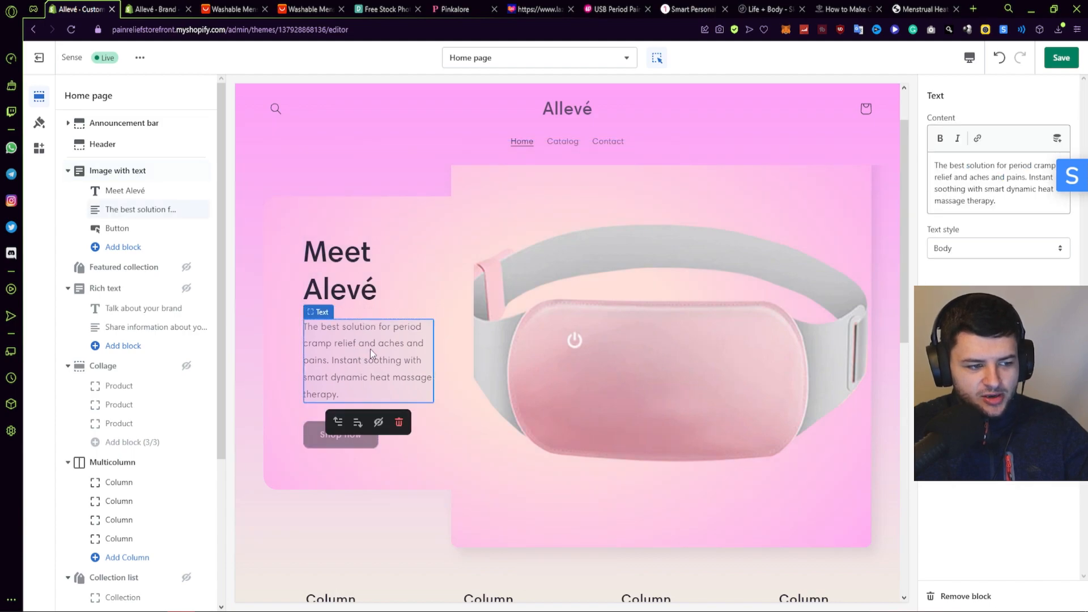
{"action": "left_click", "coordinate": [263, 485]}
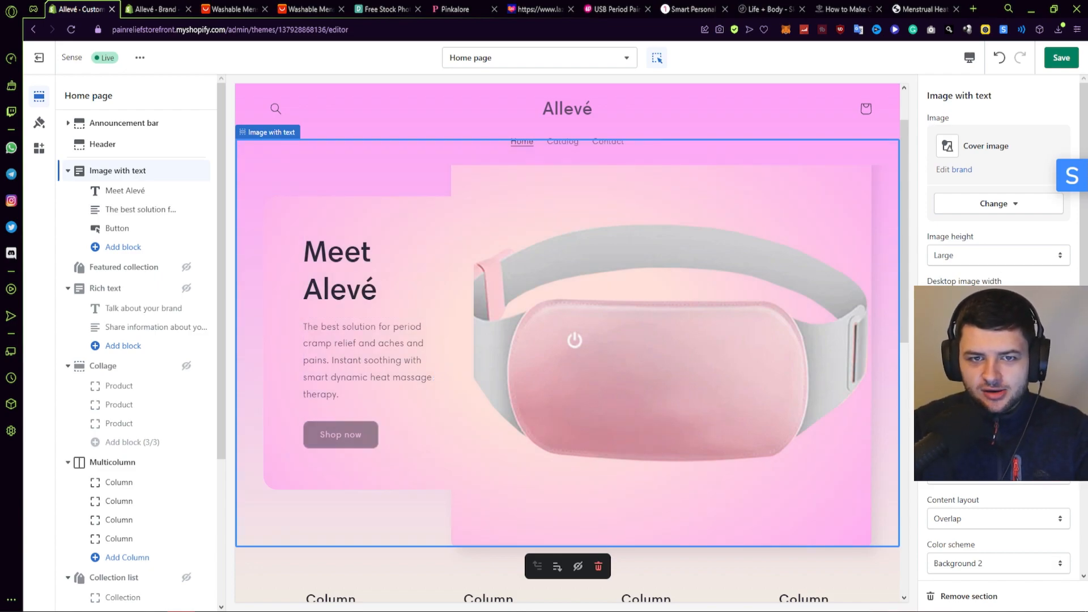
{"action": "scroll", "coordinate": [332, 271], "scroll_direction": "down", "scroll_amount": 6}
{"action": "left_click", "coordinate": [332, 271]}
{"action": "left_click", "coordinate": [479, 278]}
{"action": "left_click", "coordinate": [686, 277]}
{"action": "left_click", "coordinate": [803, 285]}
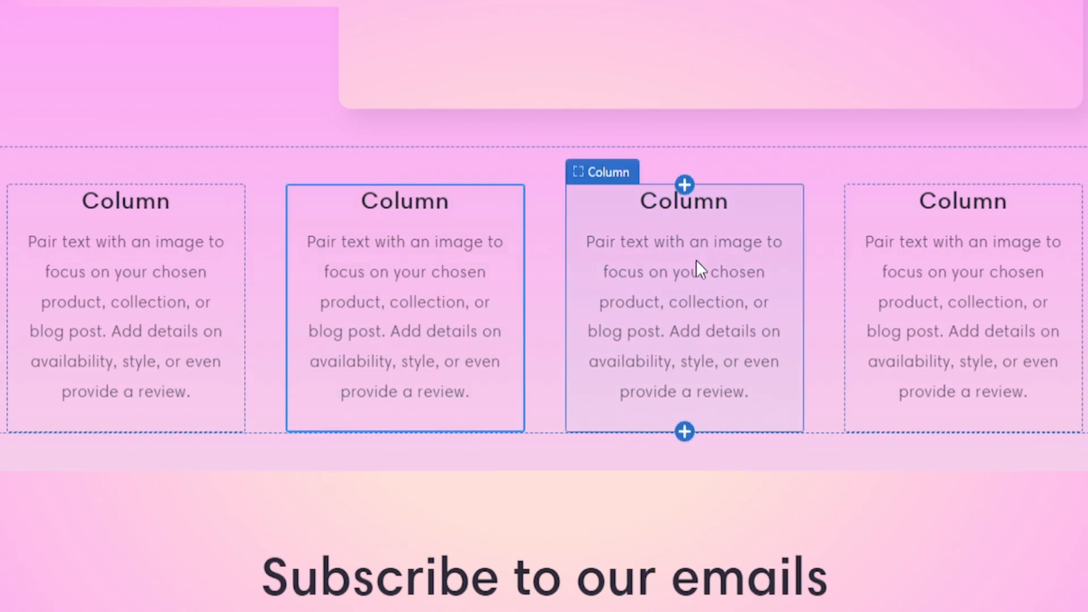
{"action": "scroll", "coordinate": [509, 268], "scroll_direction": "up", "scroll_amount": 3}
{"action": "scroll", "coordinate": [876, 417], "scroll_direction": "down", "scroll_amount": 3}
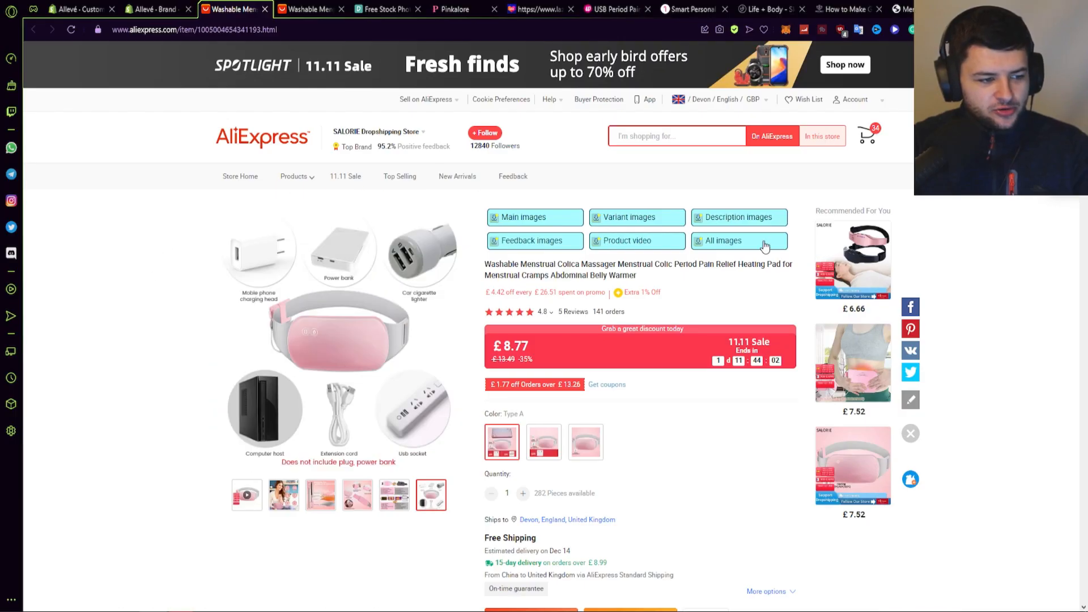
Find the feature list on the AliExpress heating pad page and select the first feature about safety materials and even heating.
{"action": "scroll", "coordinate": [666, 300], "scroll_direction": "down", "scroll_amount": 9}
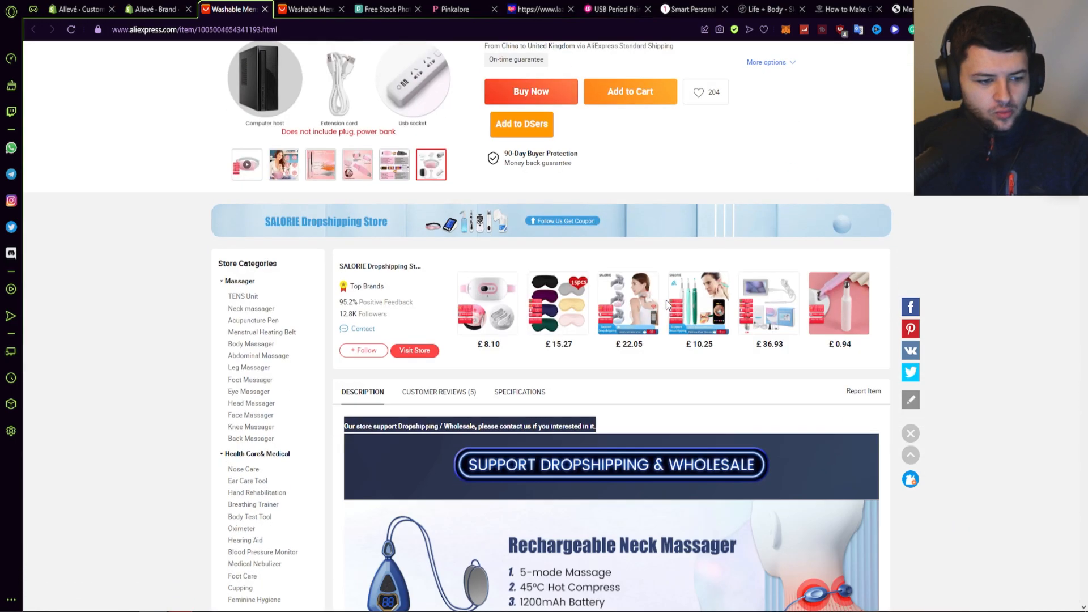
{"action": "scroll", "coordinate": [665, 300], "scroll_direction": "down", "scroll_amount": 18}
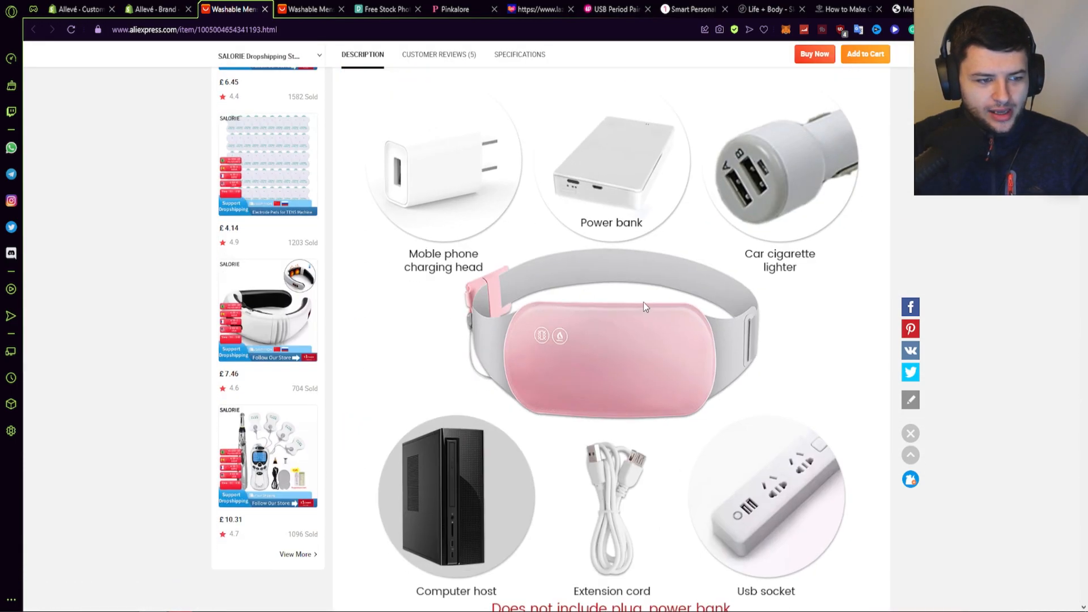
{"action": "scroll", "coordinate": [640, 301], "scroll_direction": "down", "scroll_amount": 16}
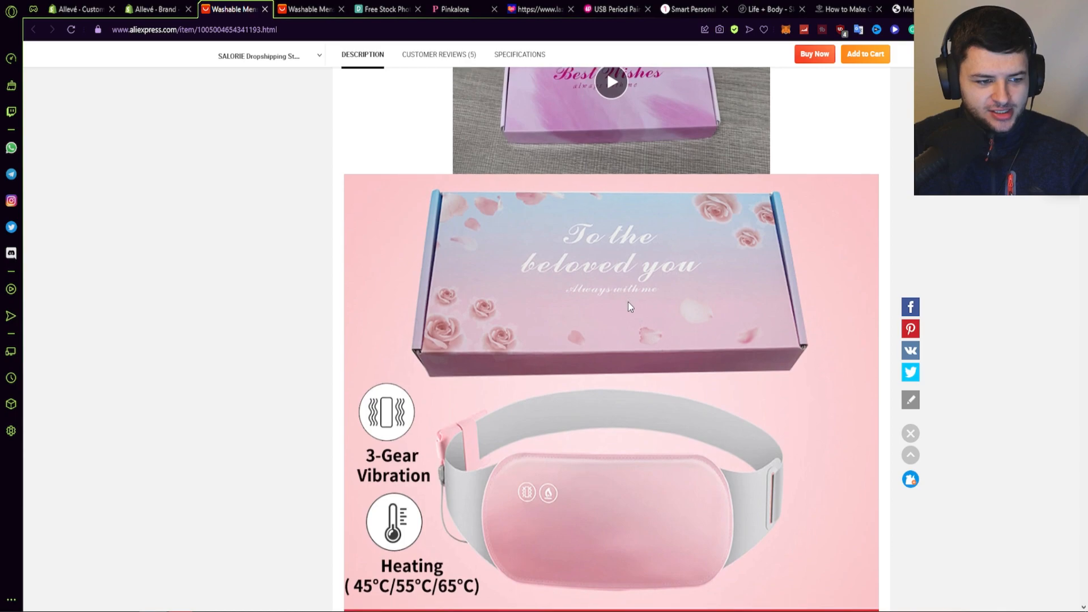
{"action": "scroll", "coordinate": [628, 302], "scroll_direction": "down", "scroll_amount": 15}
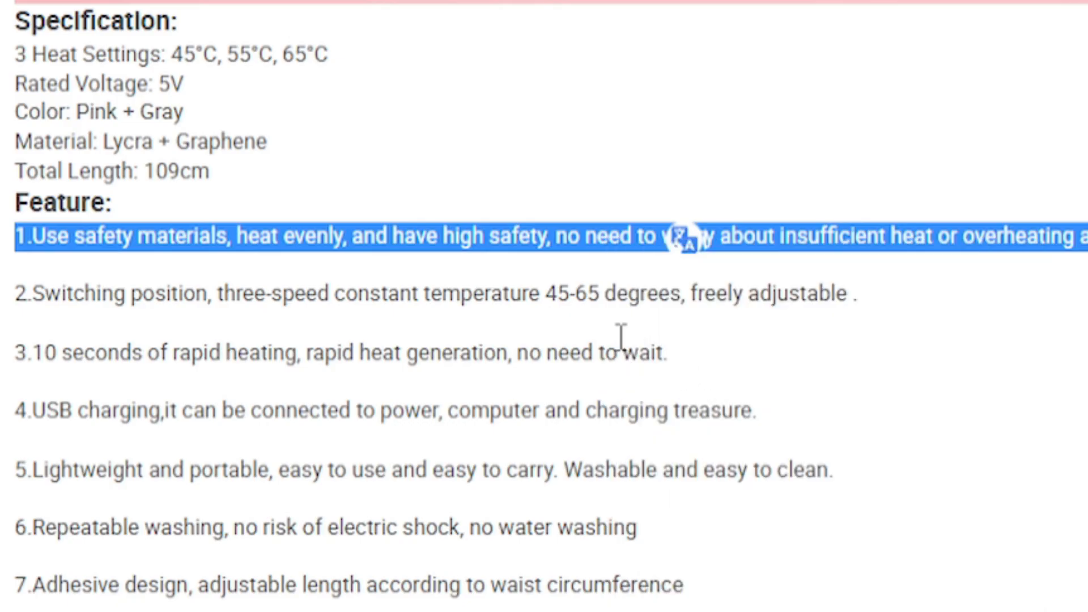
{"action": "left_click", "coordinate": [275, 245]}
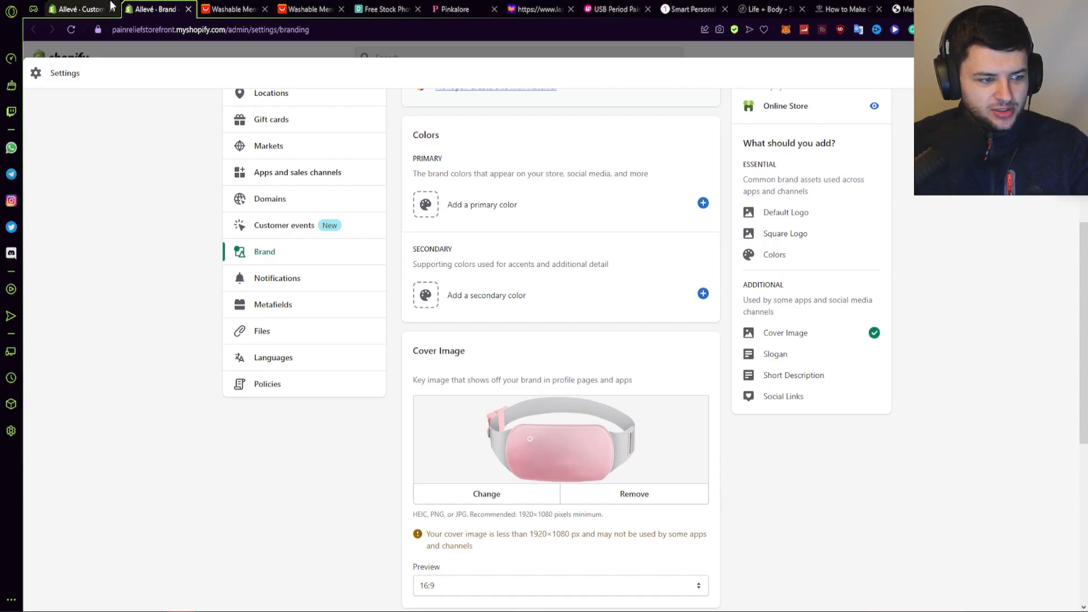
In the theme editor, title the first column "Safety In Mind" and begin its description with "Using only the safest materials to heat evenly".
{"action": "left_click", "coordinate": [79, 9]}
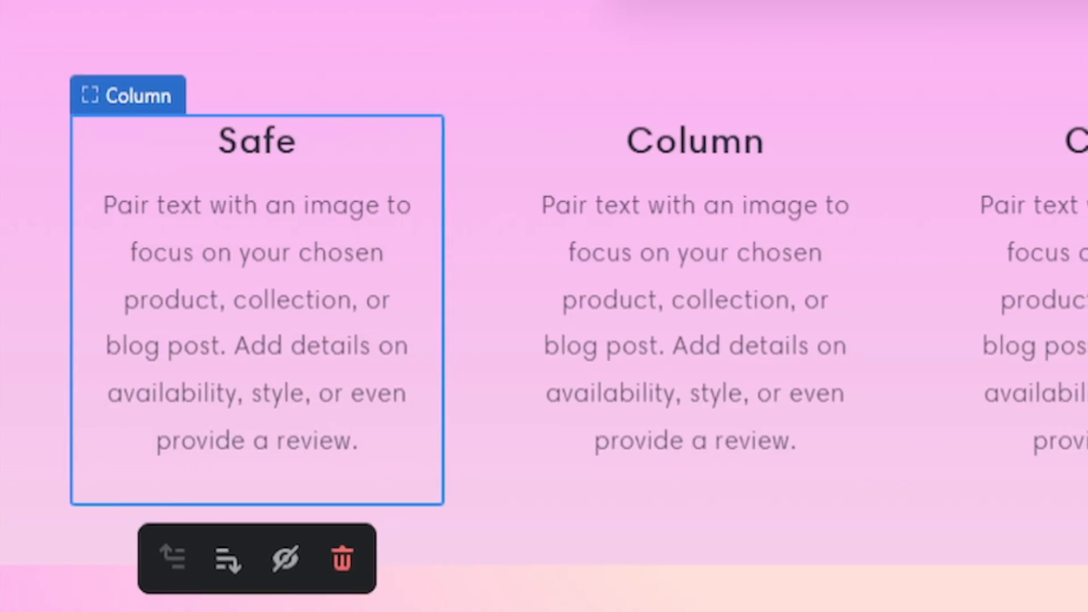
{"action": "type", "text": "ty In Mind"}
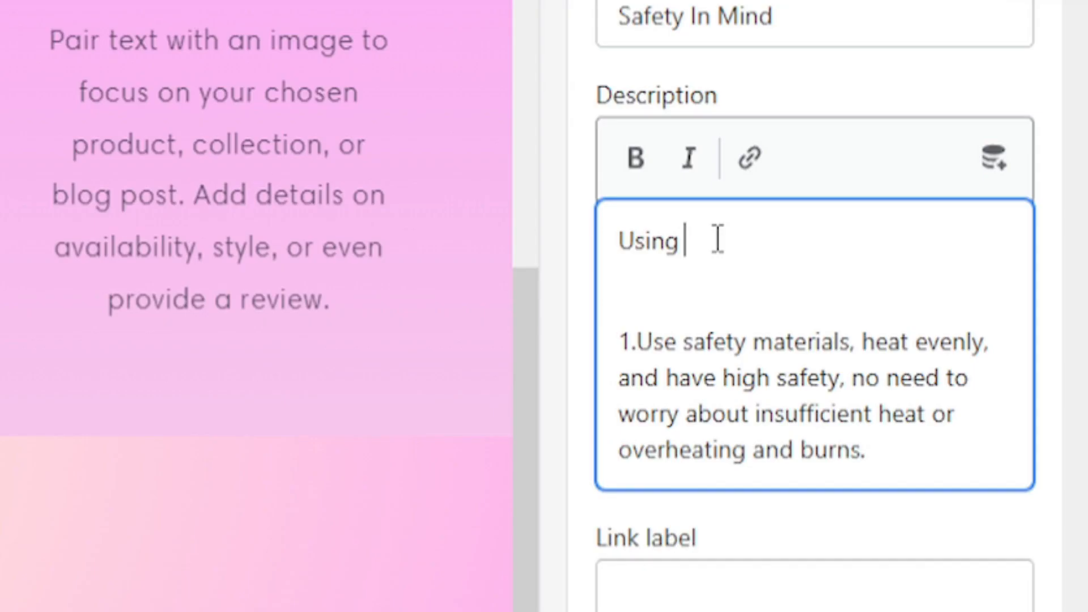
{"action": "key", "text": "BackSpace"}
{"action": "key", "text": "BackSpace"}
{"action": "key", "text": "BackSpace"}
{"action": "key", "text": "BackSpace"}
{"action": "key", "text": "BackSpace"}
{"action": "key", "text": "BackSpace"}
{"action": "key", "text": "BackSpace"}
{"action": "key", "text": "BackSpace"}
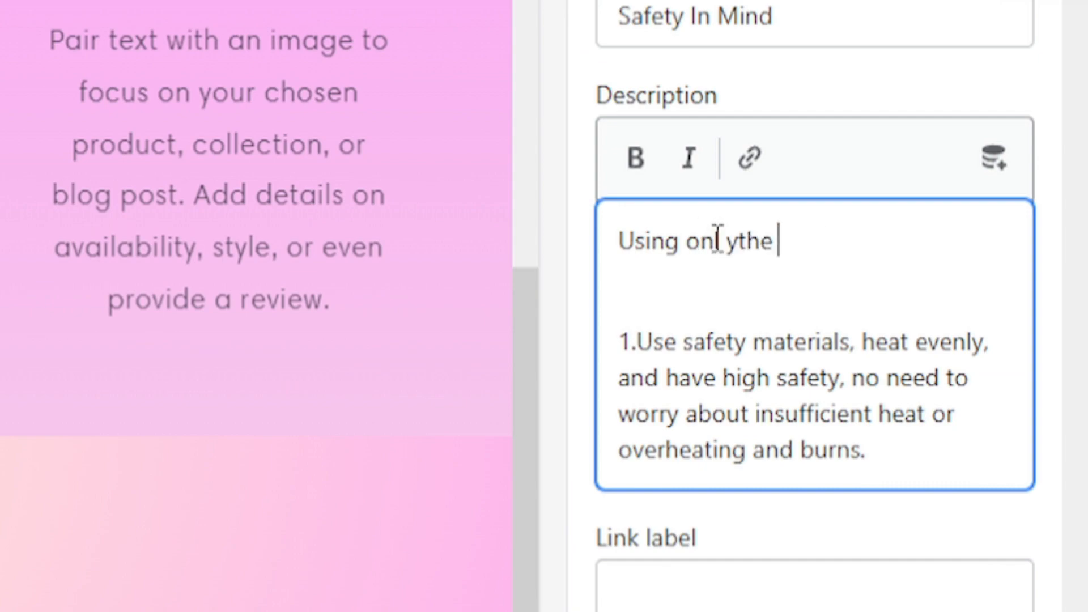
{"action": "type", "text": "y the safest materials to heat evenly a"}
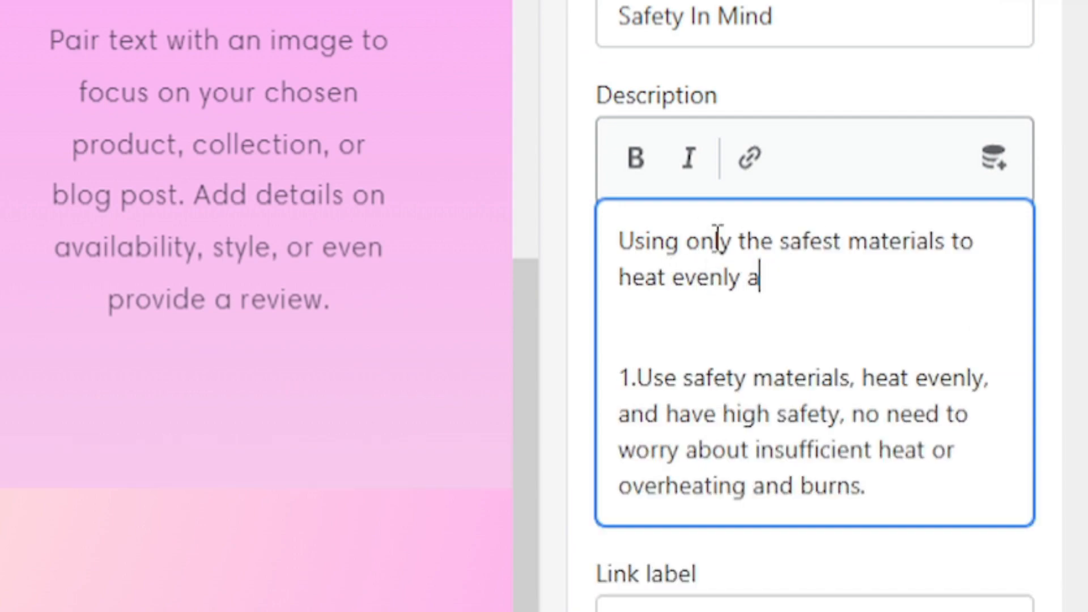
Finish the description with "around the affected area, you can be assured of even heat withou the worry of burns or overheating." and delete the pasted text.
{"action": "type", "text": "round the affected area, you can be assured even heat withou the worry"}
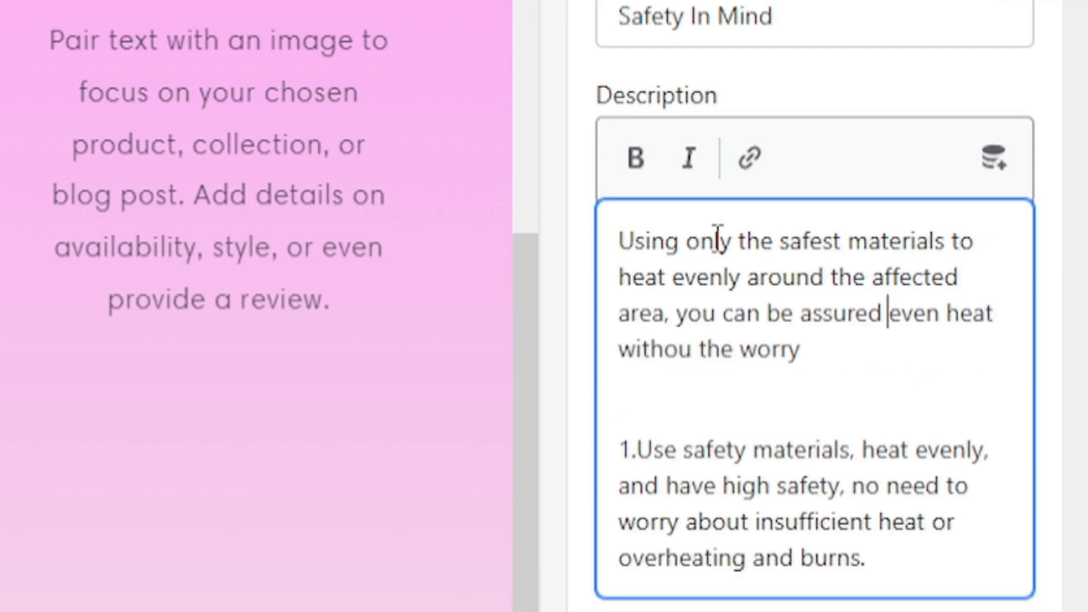
{"action": "type", "text": "of  burns or overheating."}
{"action": "key", "text": "ctrl+shift+End"}
{"action": "key", "text": "Delete"}
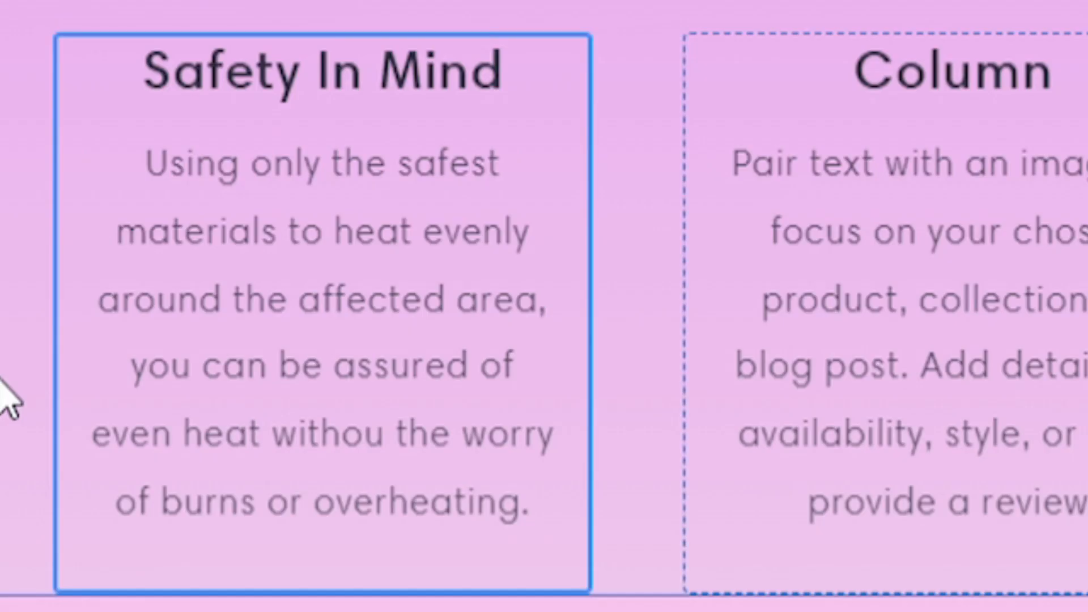
Replace the second column's description with "2.Switching position, three-speed constant temperature 45-65 degrees, freely adjustable ." from the supplier's feature list.
{"action": "left_click", "coordinate": [1081, 205]}
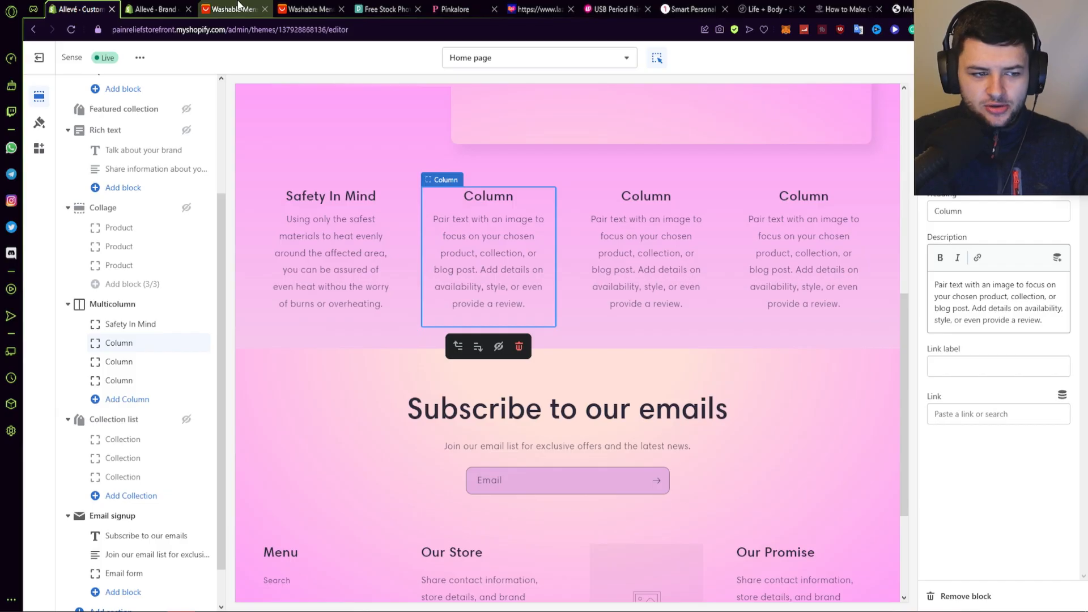
{"action": "triple_click", "coordinate": [1004, 310]}
{"action": "type", "text": "2.Switching position, three-speed constant temperature 45-65 degrees, freely adjustable ."}
{"action": "key", "text": "BackSpace"}
{"action": "left_click", "coordinate": [984, 294]}
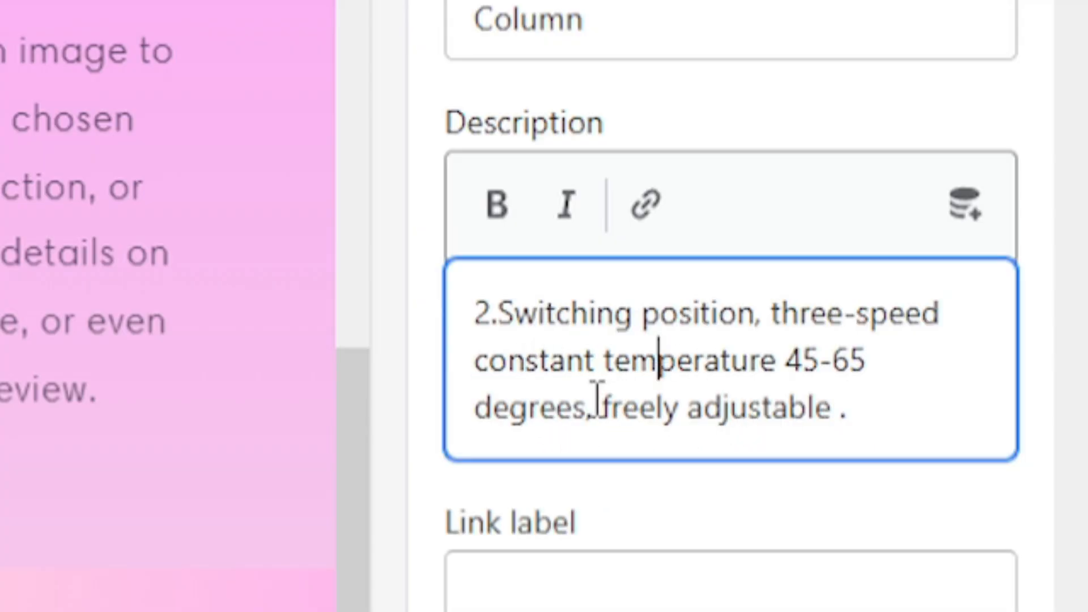
{"action": "left_click", "coordinate": [874, 418]}
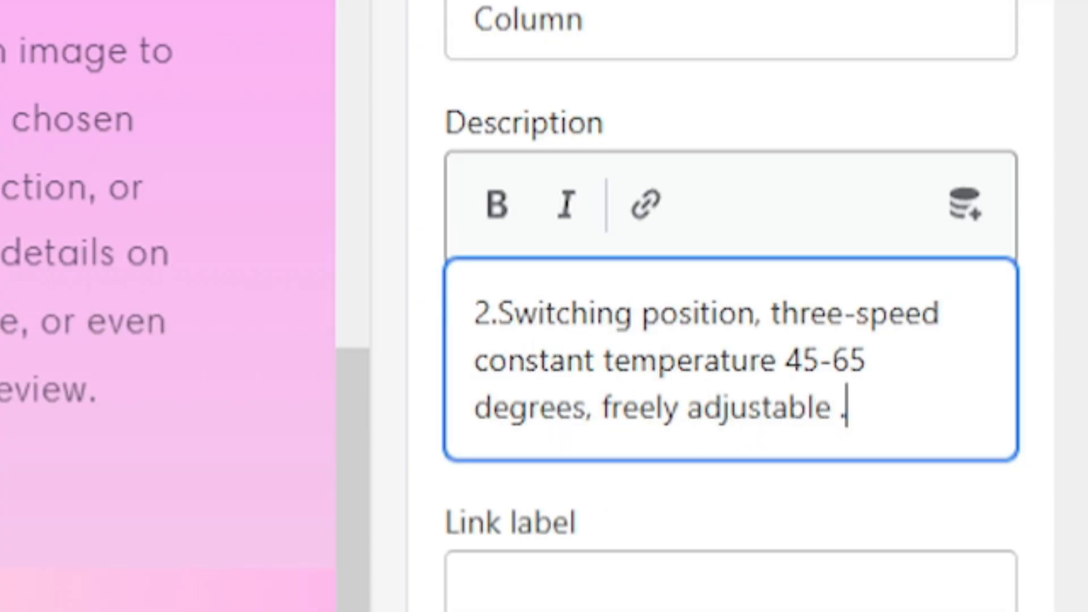
Change the second column's heading to "Completely Adjustable".
{"action": "key", "text": "shift+Tab"}
{"action": "type", "text": "Free"}
{"action": "key", "text": "BackSpace"}
{"action": "key", "text": "BackSpace"}
{"action": "key", "text": "BackSpace"}
{"action": "key", "text": "BackSpace"}
{"action": "type", "text": "Completel y"}
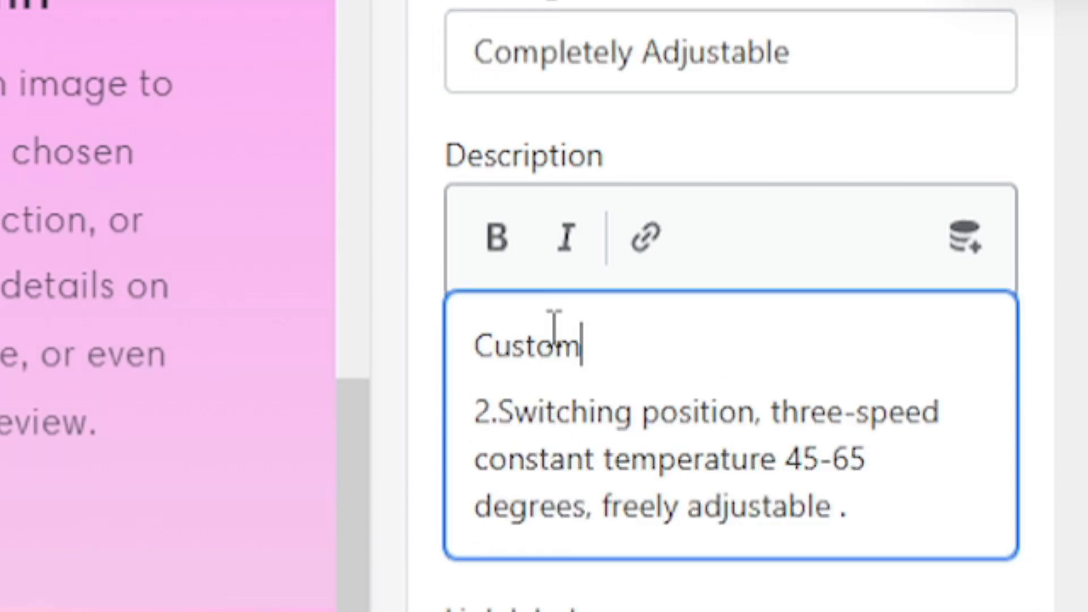
Rewrite the second column's description as "Custom modes for three speed constant temperature switching between 45-65 degrees, freely adjustable." and delete the pasted feature.
{"action": "type", "text": "modes for "}
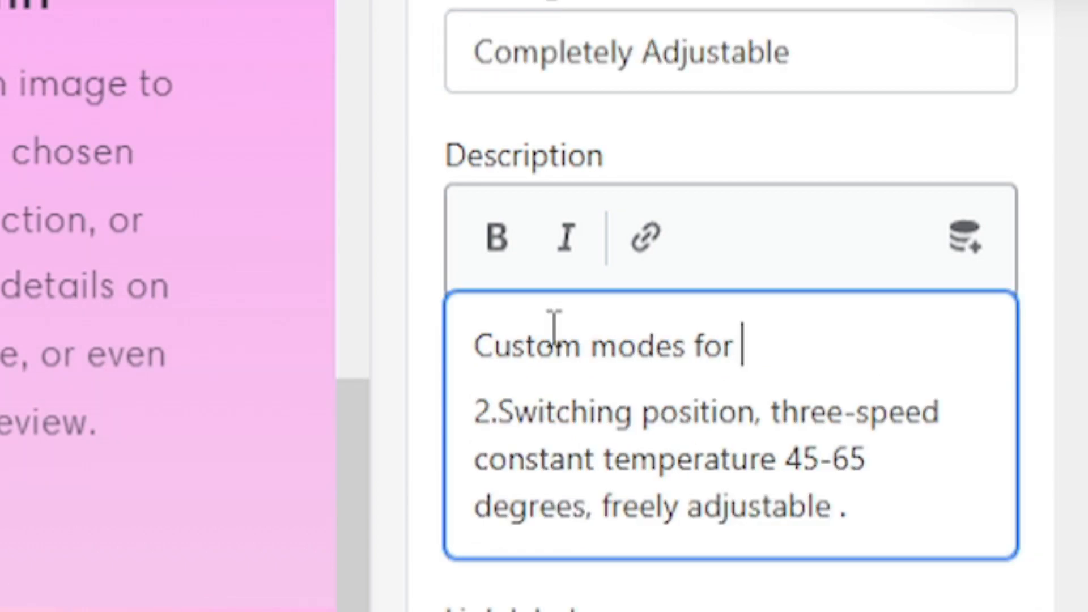
{"action": "type", "text": "three speed constant t"}
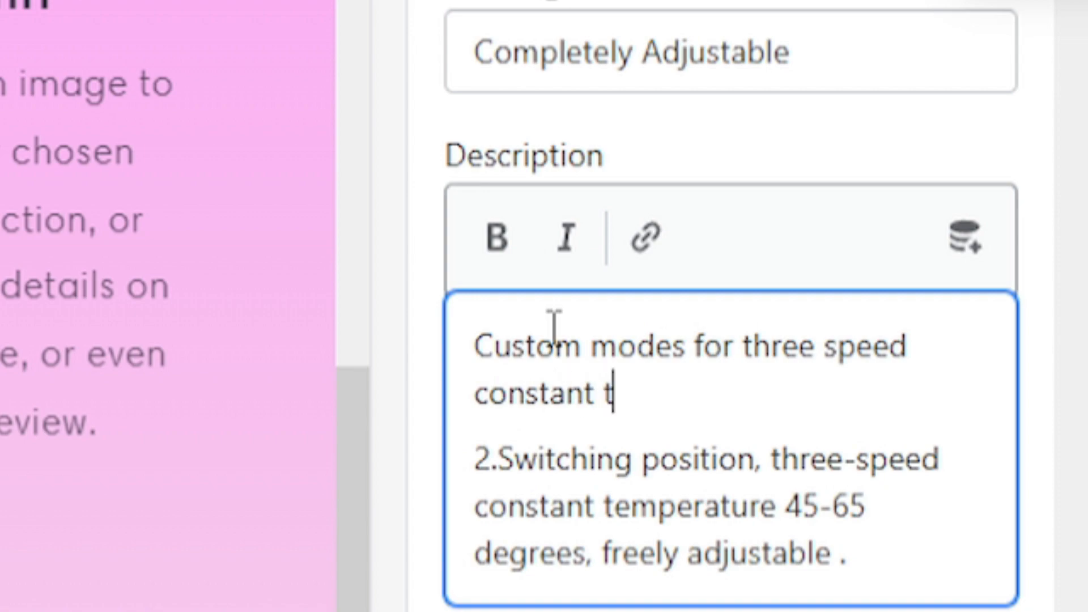
{"action": "type", "text": "emperature switching between 45-645"}
{"action": "key", "text": "BackSpace"}
{"action": "key", "text": "BackSpace"}
{"action": "type", "text": "5 degrees, freely adjustable."}
{"action": "triple_click", "coordinate": [668, 575]}
{"action": "key", "text": "BackSpace"}
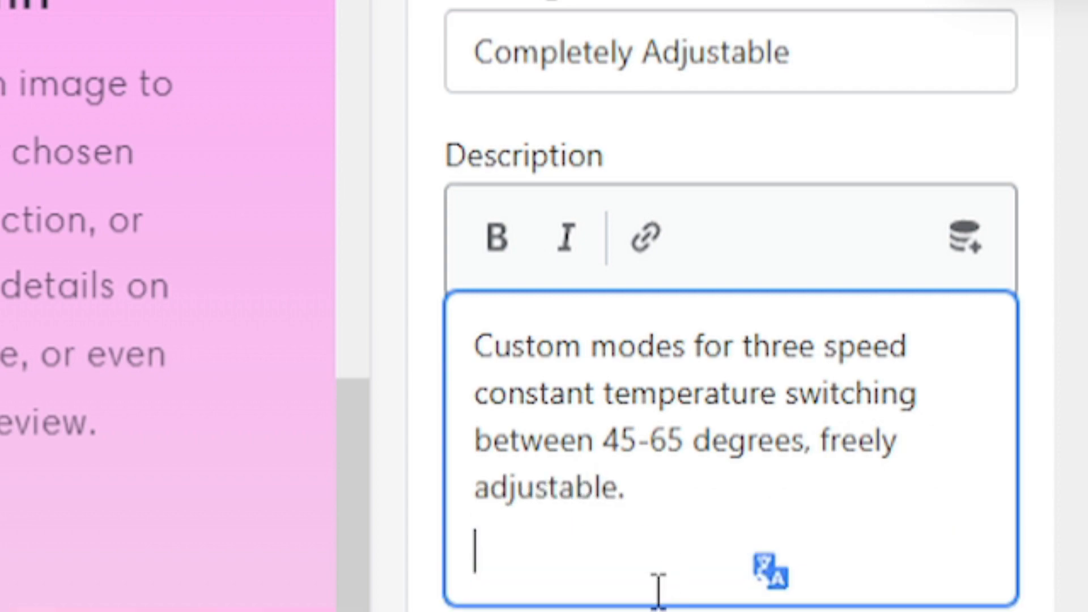
{"action": "key", "text": "BackSpace"}
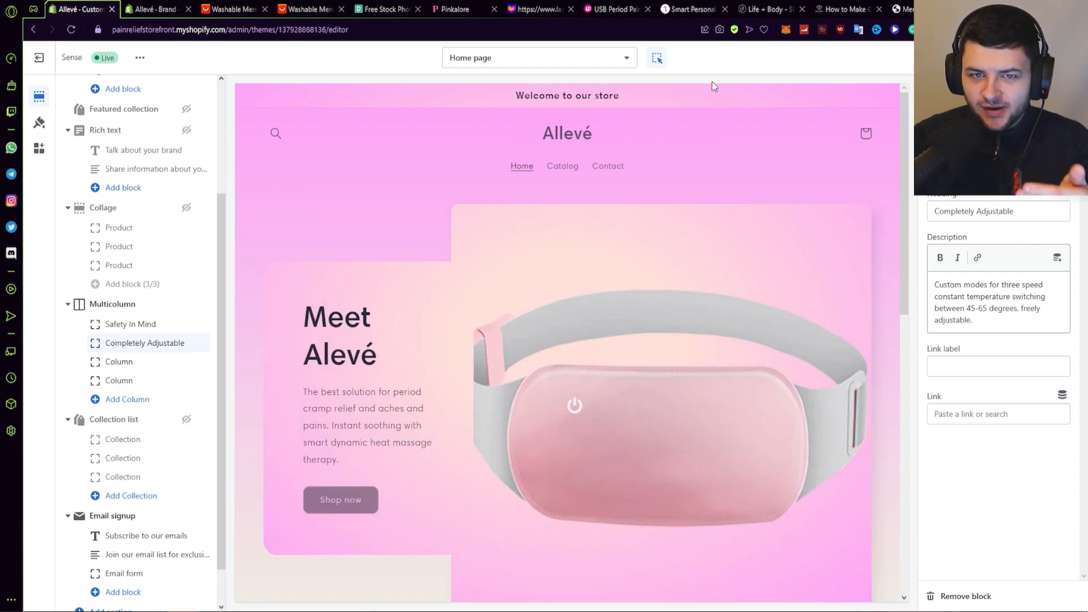
Select the third column, copy the "5.Lightweight and portable, easy to use and easy to carry" feature from the AliExpress page, and return to the theme editor.
{"action": "left_click", "coordinate": [690, 382]}
{"action": "scroll", "coordinate": [524, 362], "scroll_direction": "down", "scroll_amount": 5}
{"action": "left_click", "coordinate": [426, 345]}
{"action": "scroll", "coordinate": [652, 338], "scroll_direction": "down", "scroll_amount": 2}
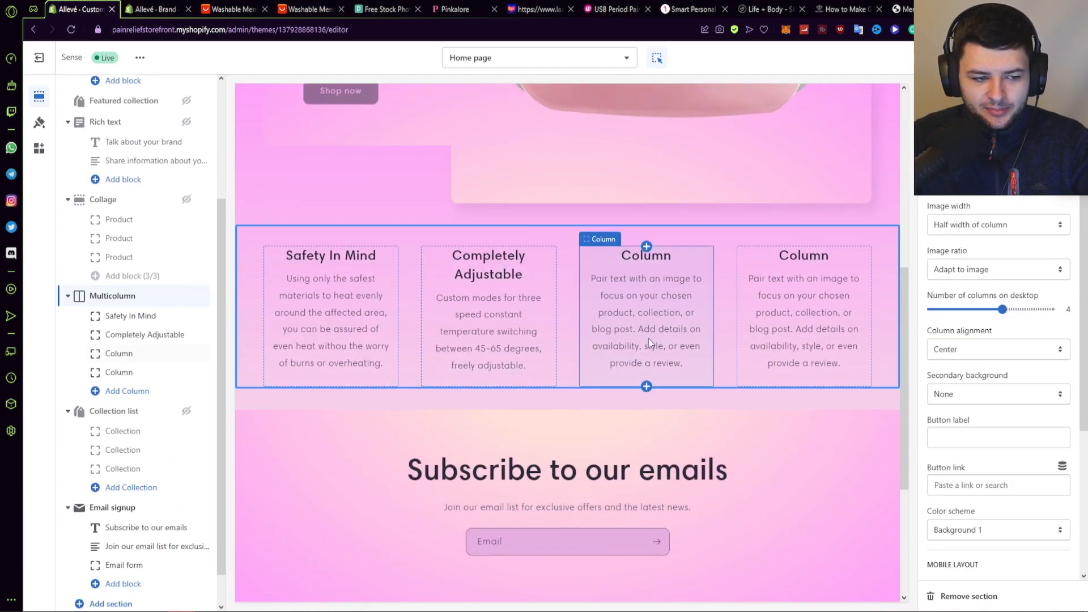
{"action": "left_click", "coordinate": [600, 298]}
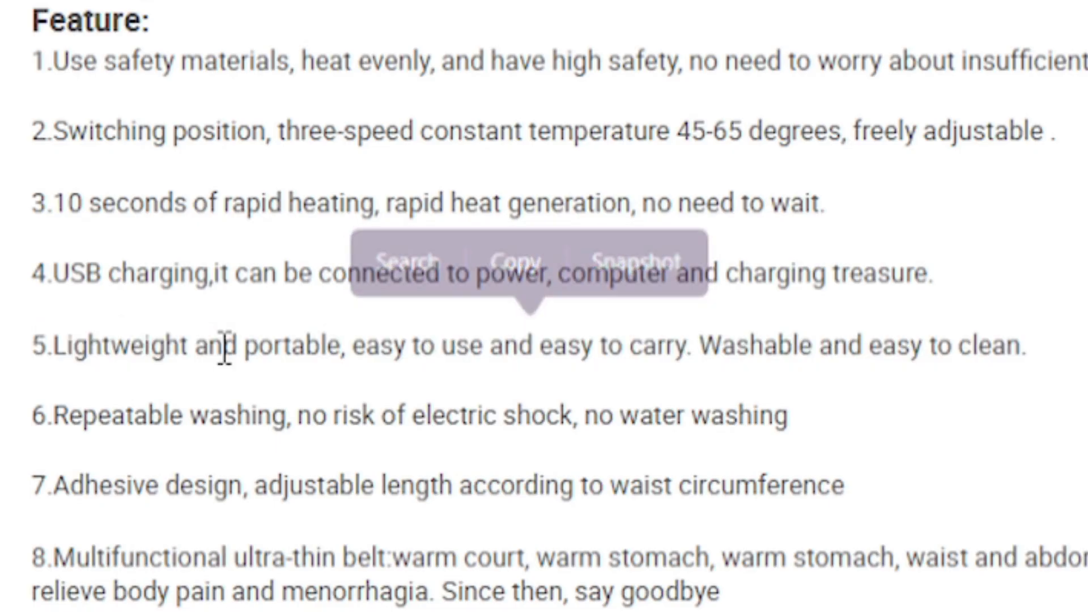
{"action": "triple_click", "coordinate": [295, 345]}
{"action": "key", "text": "ctrl+c"}
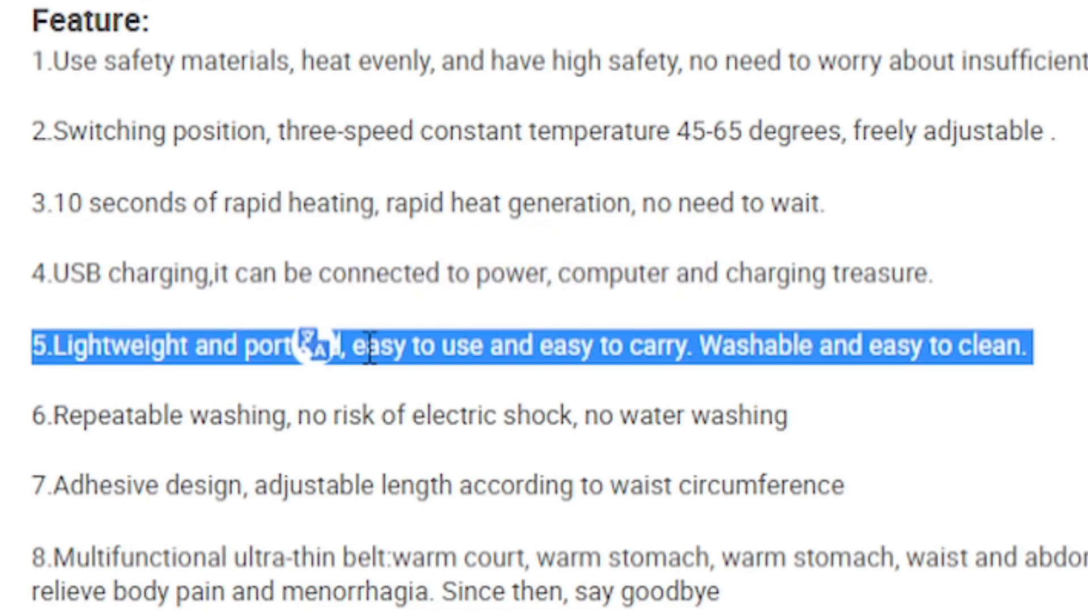
{"action": "left_click", "coordinate": [51, 7]}
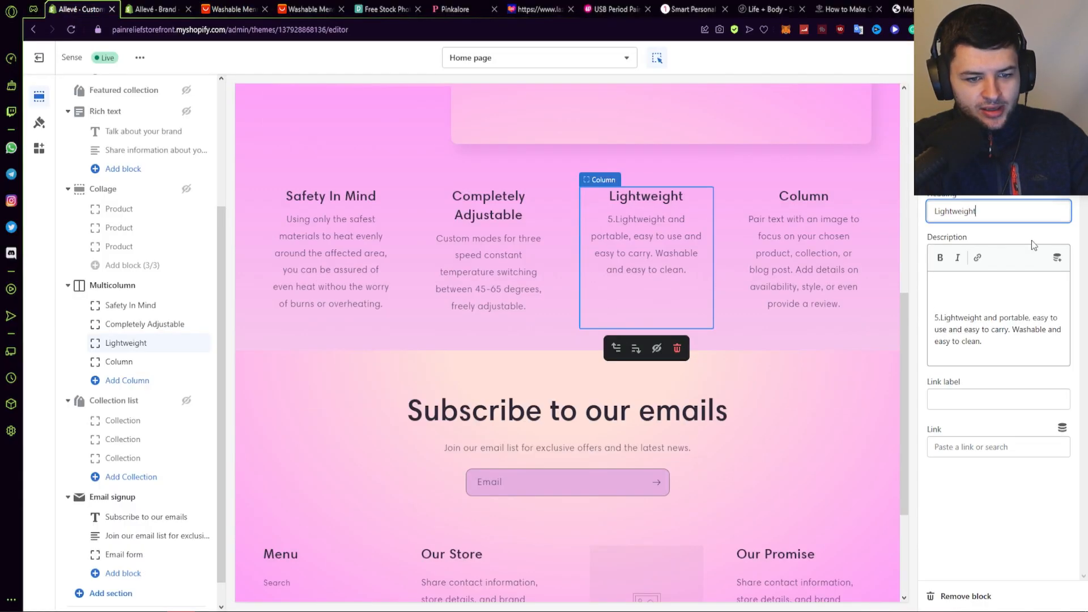
Rewrite the third column's description as "Lightweight and portable, take it with you anywhere you need to!" and delete the pasted supplier feature.
{"action": "type", "text": "Lightwei"}
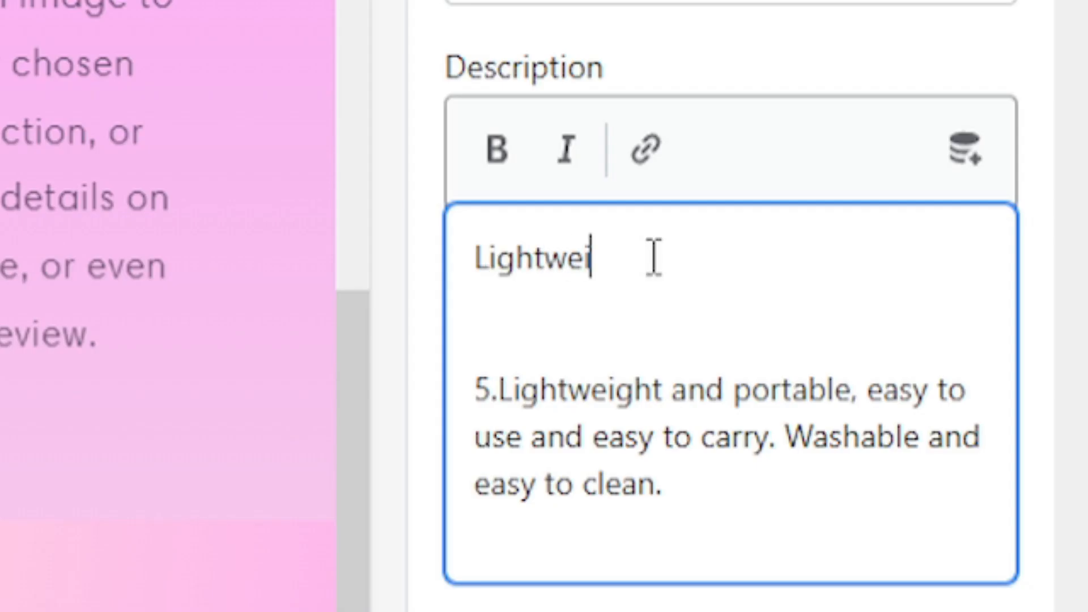
{"action": "type", "text": "ght and portabl"}
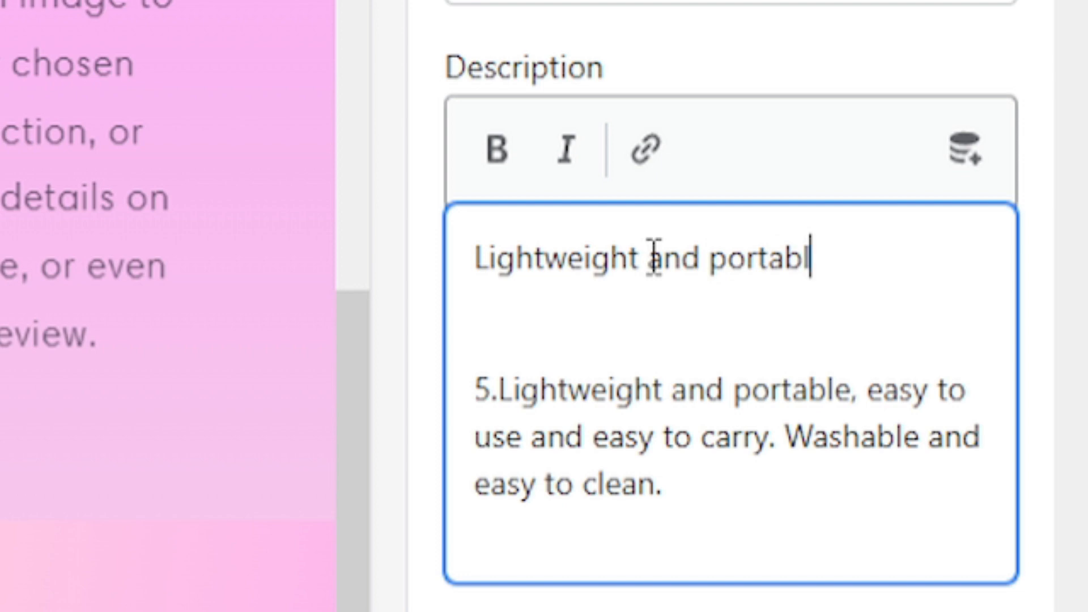
{"action": "type", "text": "e, take it with you anywhere you need "}
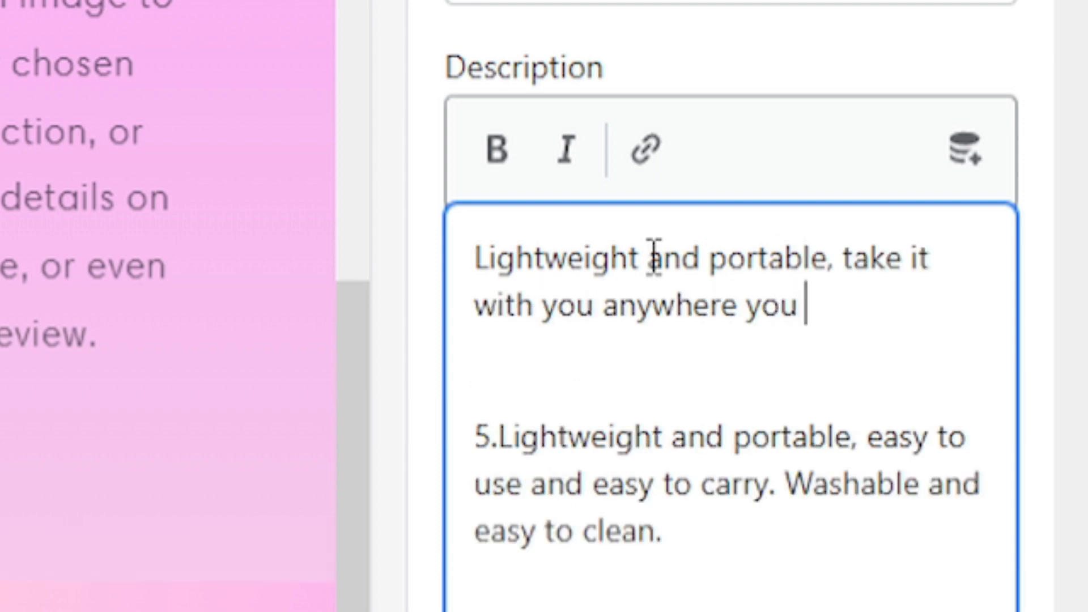
{"action": "type", "text": "to!"}
{"action": "left_click", "coordinate": [812, 368]}
{"action": "left_click", "coordinate": [712, 233]}
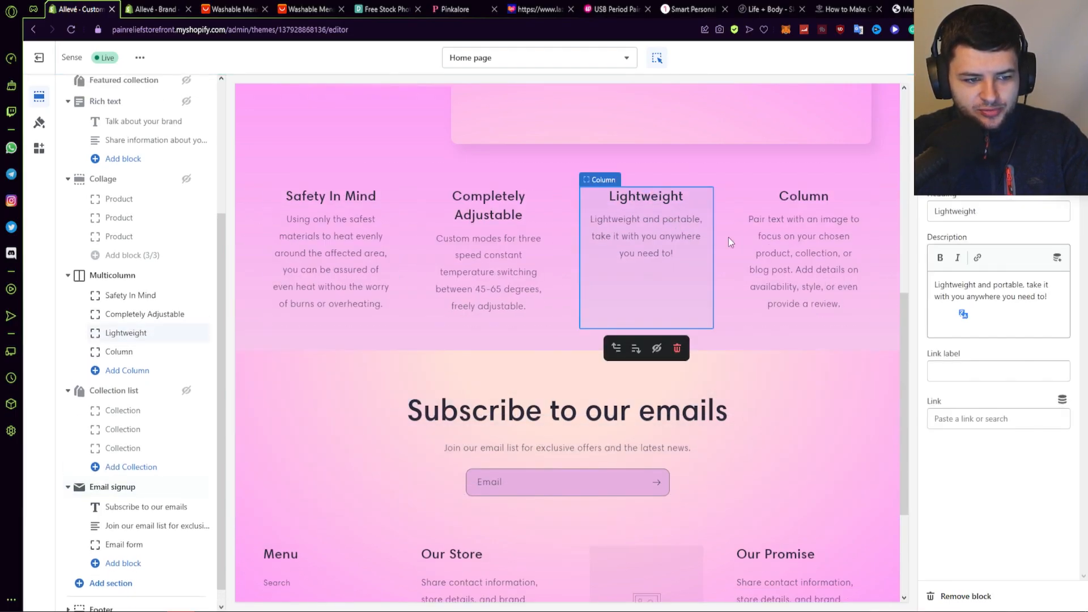
Head the fourth column "Easy To Clean" and describe it as "Easy to wash and clean to keep it in perfect condition for years to come!".
{"action": "left_click", "coordinate": [808, 240]}
{"action": "left_click", "coordinate": [967, 309]}
{"action": "key", "text": "ctrl+a"}
{"action": "key", "text": "ctrl+v"}
{"action": "left_click_drag", "start_coordinate": [1012, 297], "coordinate": [930, 272]}
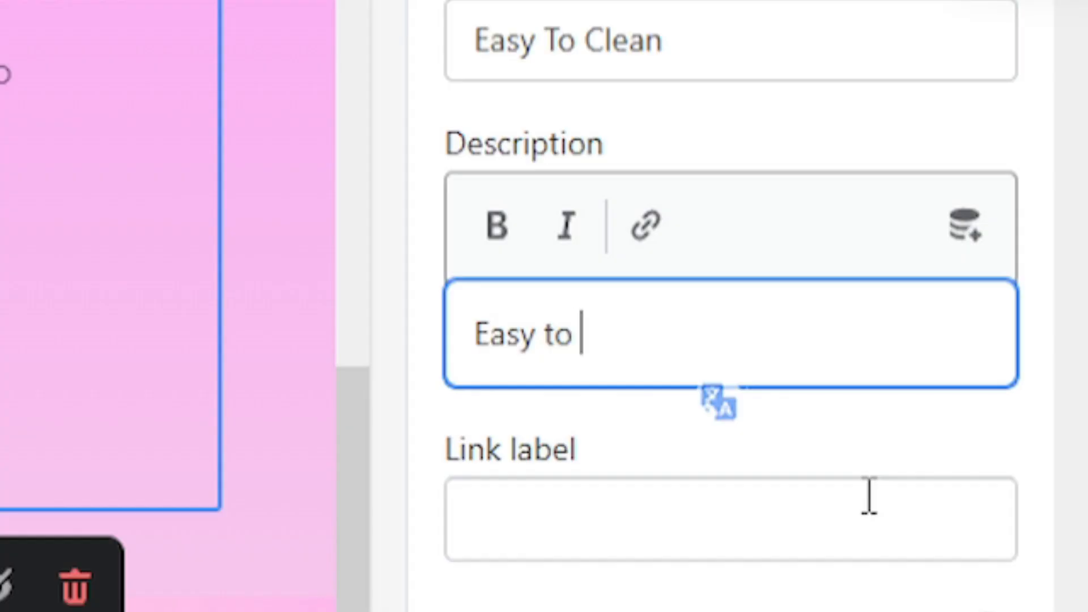
{"action": "type", "text": "wash"}
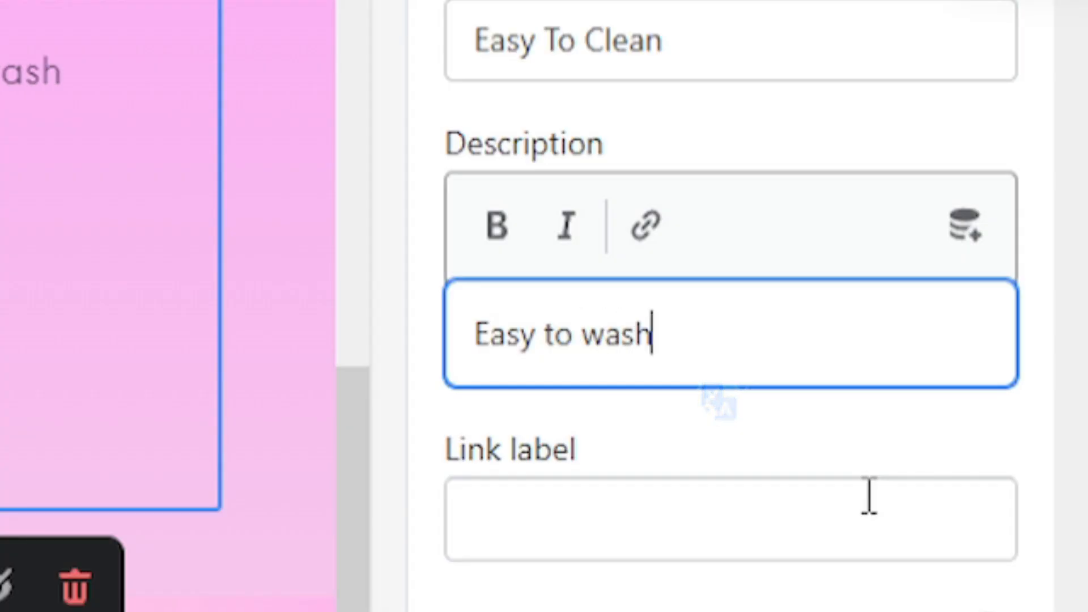
{"action": "type", "text": " and clean to keep it in perfectg"}
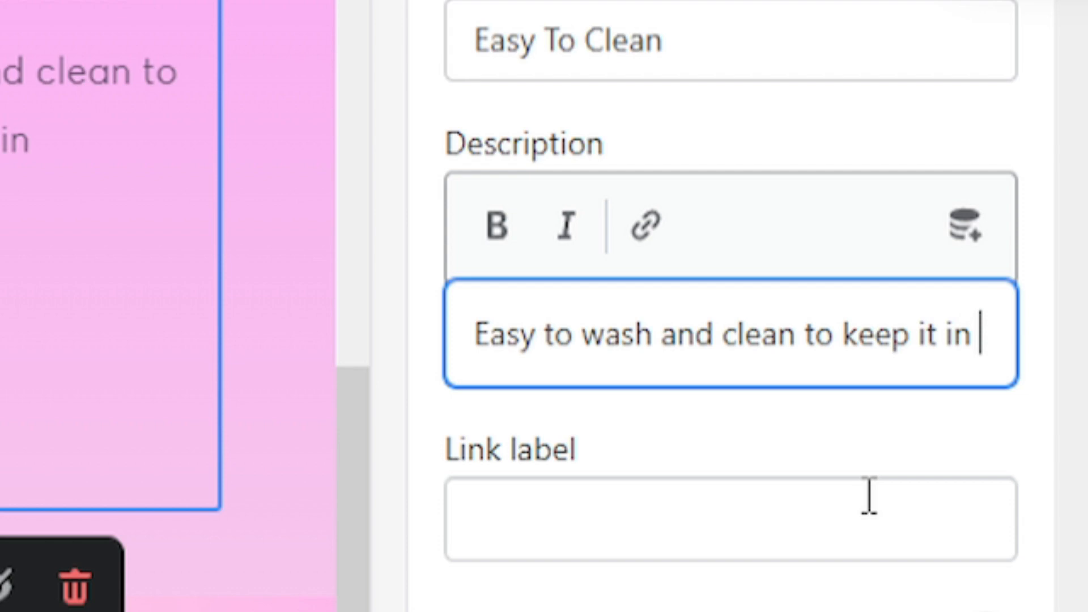
{"action": "key", "text": "BackSpace"}
{"action": "key", "text": "BackSpace"}
{"action": "type", "text": "condition for years to co"}
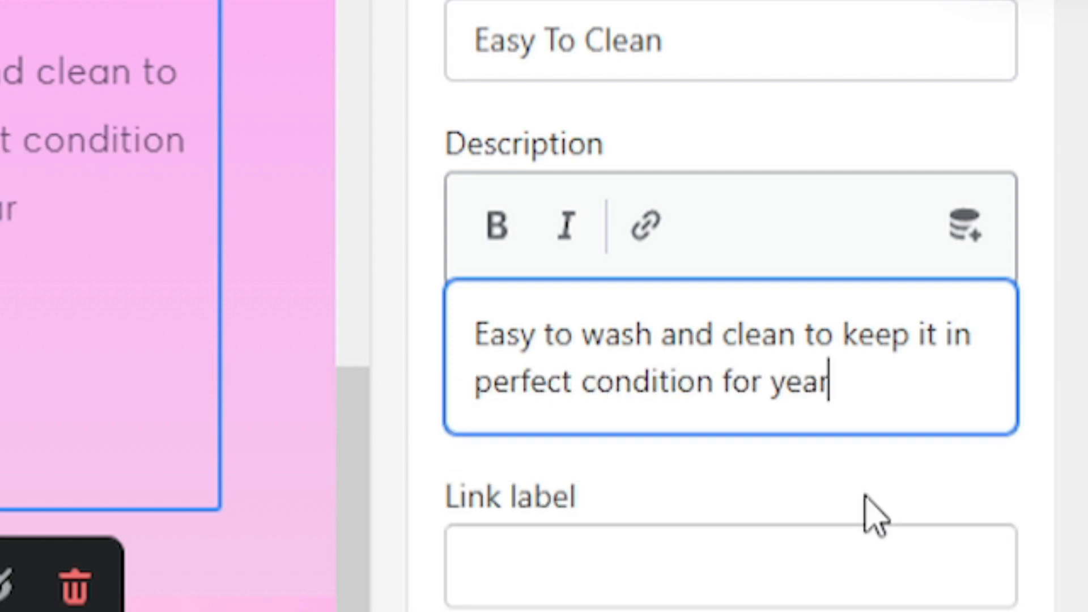
{"action": "type", "text": "me!"}
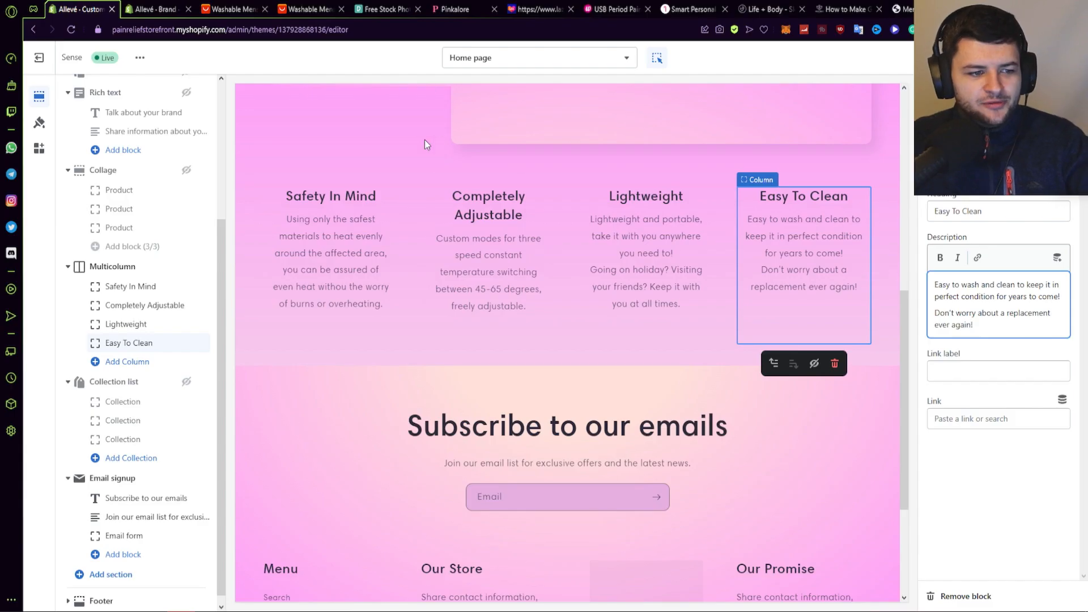
Link the "Shop now" button in the image with text section to All products.
{"action": "left_click", "coordinate": [425, 140]}
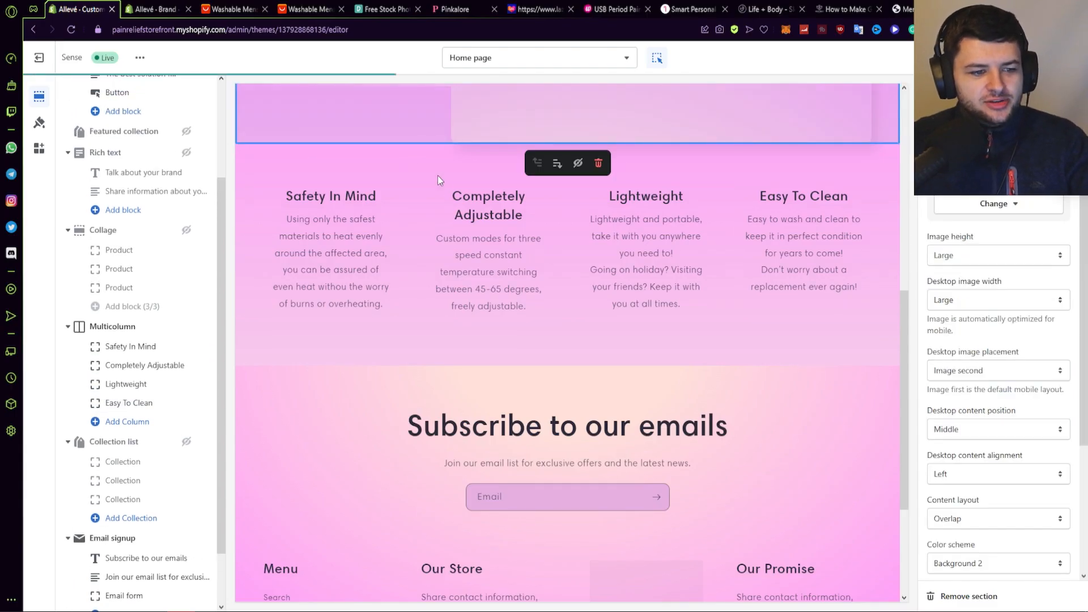
{"action": "scroll", "coordinate": [433, 170], "scroll_direction": "up", "scroll_amount": 8}
{"action": "scroll", "coordinate": [702, 384], "scroll_direction": "down", "scroll_amount": 4}
{"action": "scroll", "coordinate": [624, 328], "scroll_direction": "up", "scroll_amount": 4}
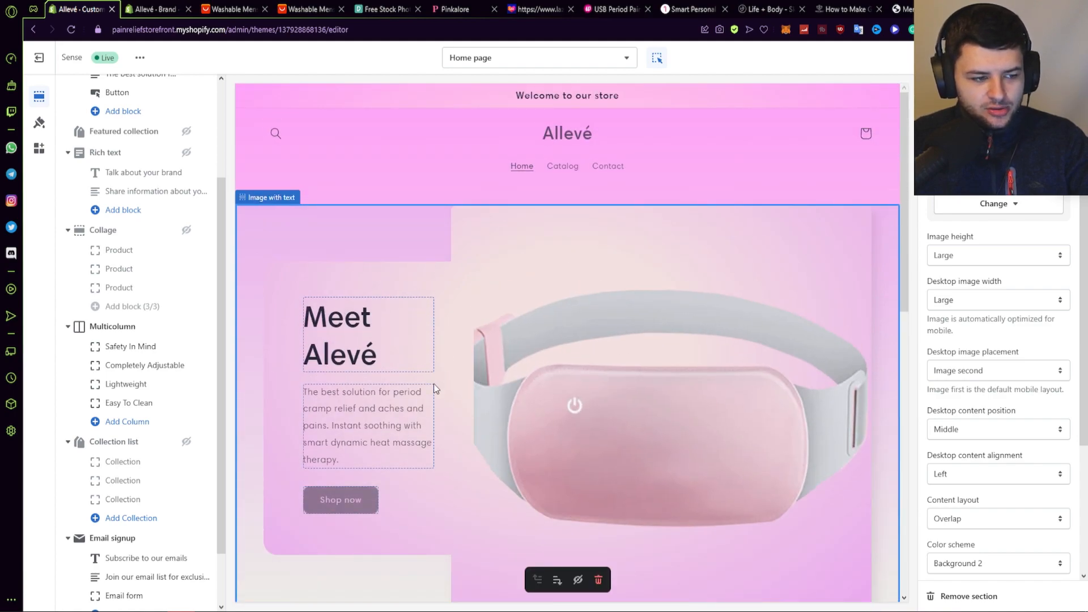
{"action": "scroll", "coordinate": [335, 345], "scroll_direction": "down", "scroll_amount": 5}
{"action": "left_click", "coordinate": [327, 204]}
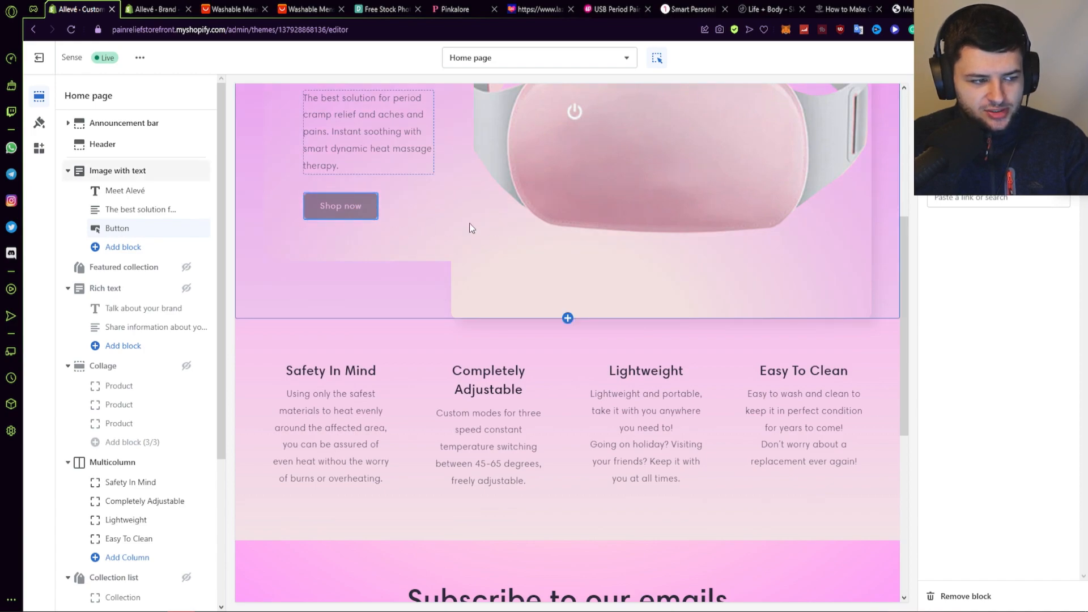
{"action": "left_click", "coordinate": [1026, 201]}
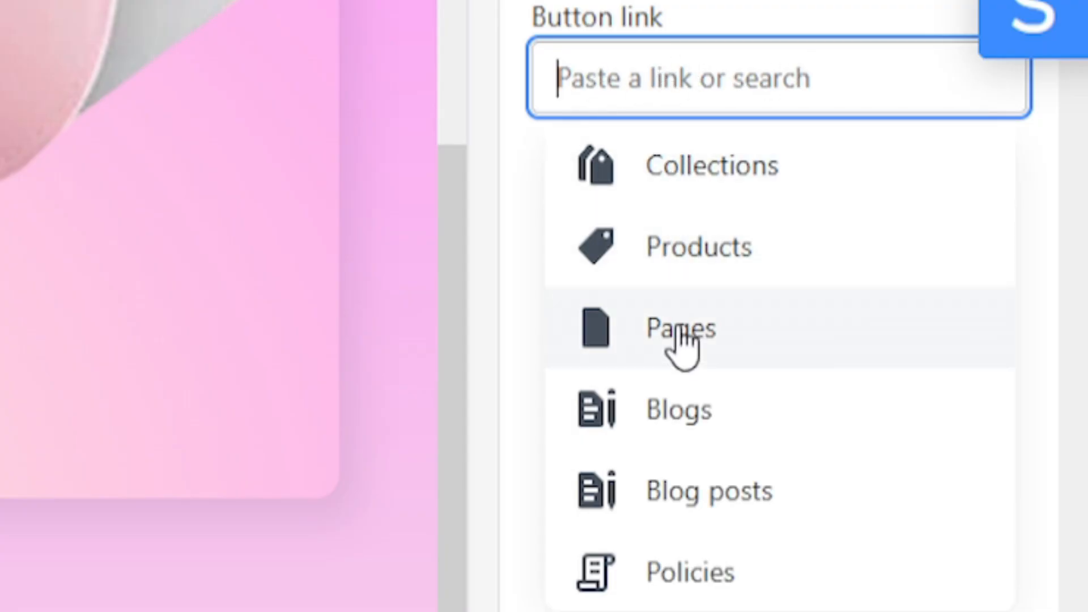
{"action": "left_click", "coordinate": [661, 256]}
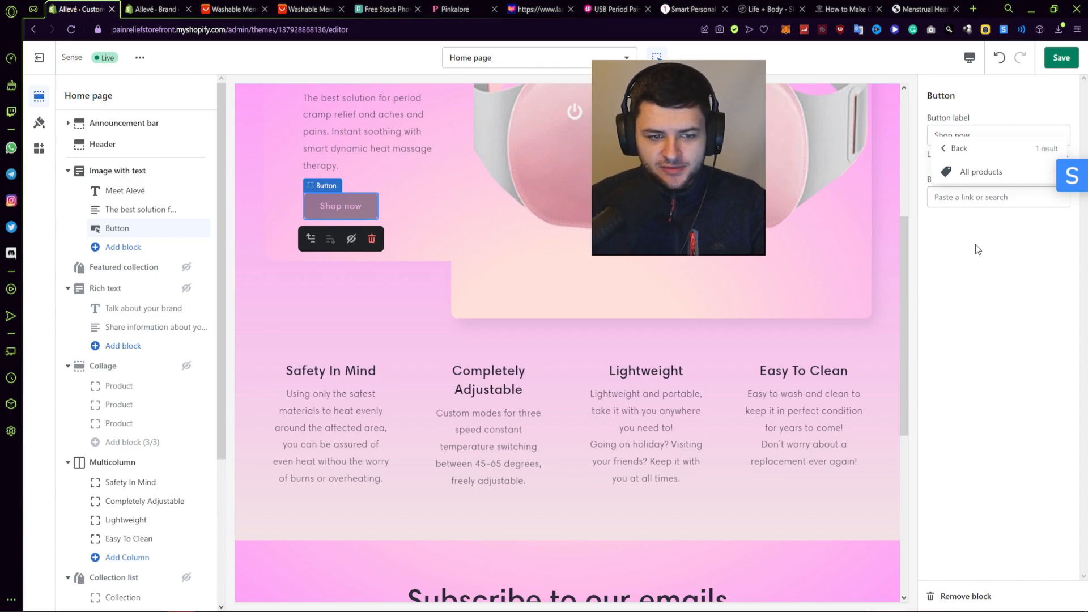
{"action": "left_click", "coordinate": [982, 172]}
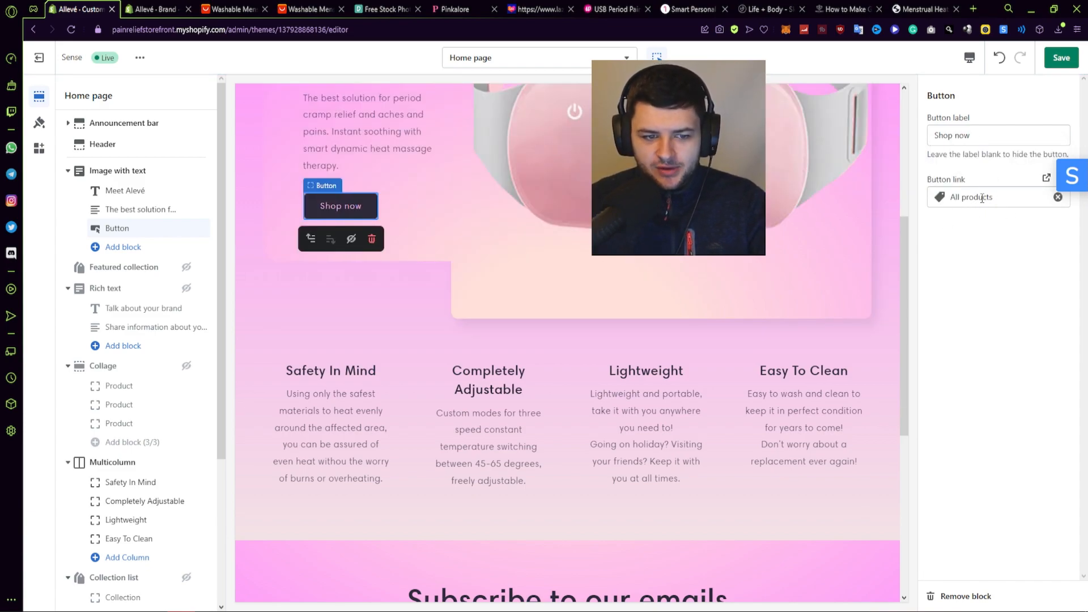
Change the email signup section's heading to "Join Our Weekly Club".
{"action": "left_click", "coordinate": [289, 297]}
{"action": "scroll", "coordinate": [289, 297], "scroll_direction": "down", "scroll_amount": 6}
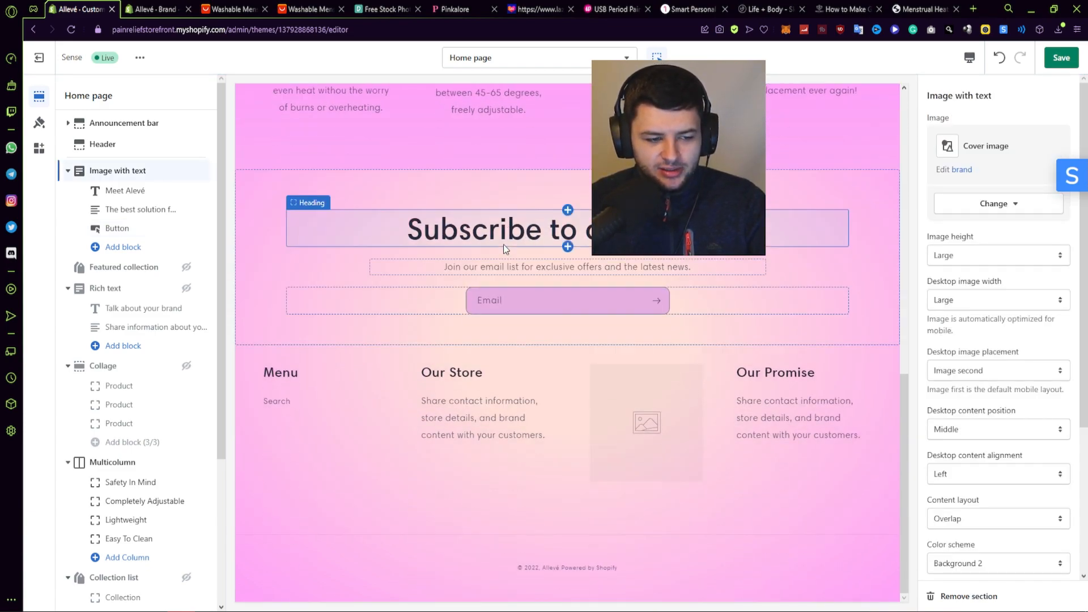
{"action": "scroll", "coordinate": [645, 247], "scroll_direction": "up", "scroll_amount": 12}
{"action": "scroll", "coordinate": [567, 307], "scroll_direction": "down", "scroll_amount": 11}
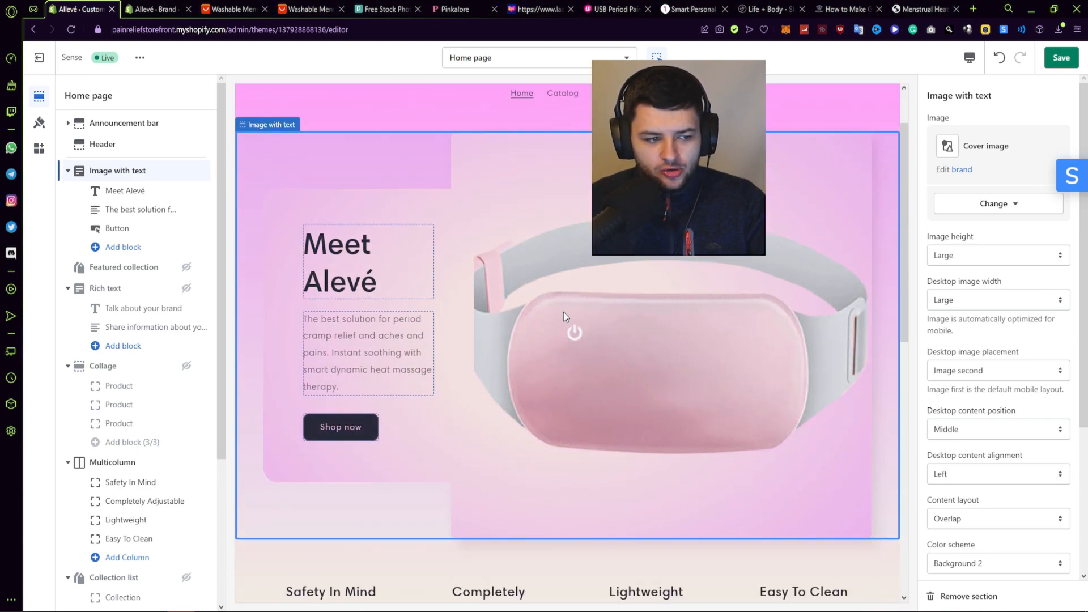
{"action": "scroll", "coordinate": [417, 325], "scroll_direction": "down", "scroll_amount": 1}
{"action": "left_click", "coordinate": [428, 221]}
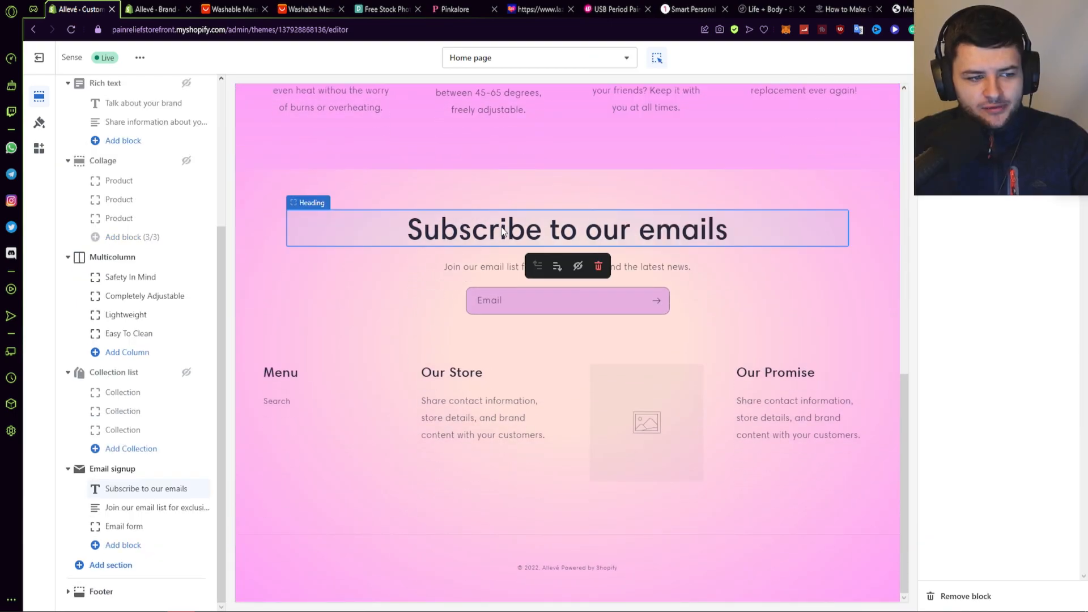
{"action": "double_click", "coordinate": [428, 219]}
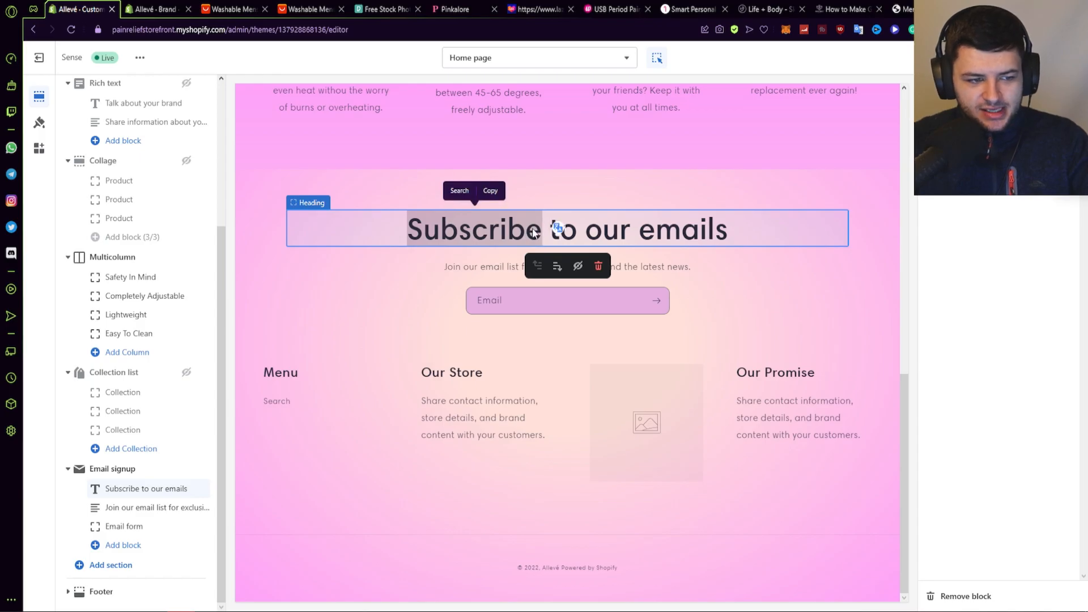
{"action": "left_click", "coordinate": [677, 223]}
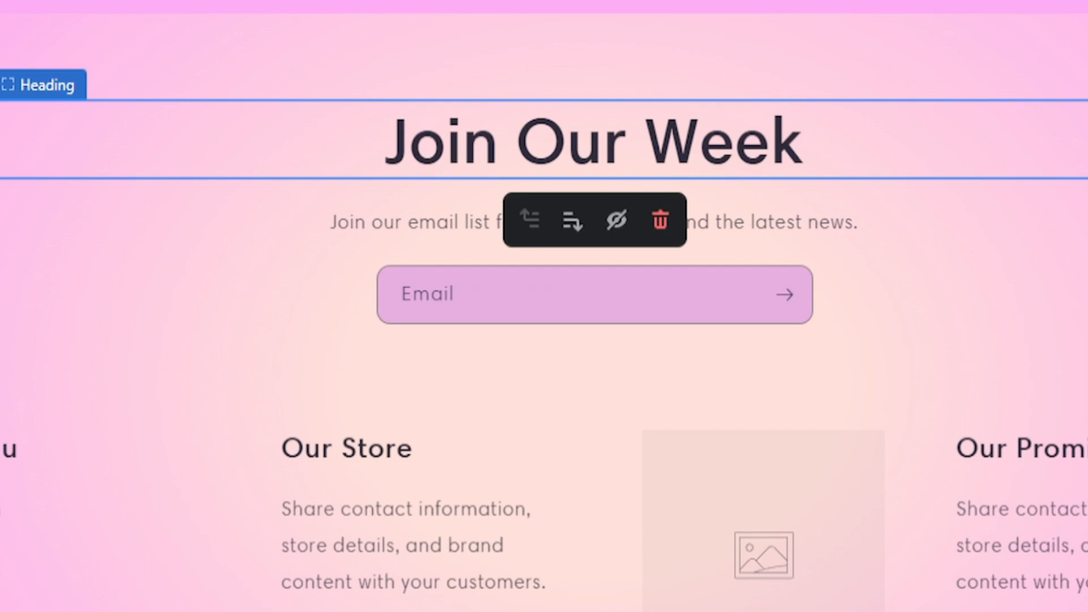
{"action": "type", "text": "ly Club"}
Add "For the latest tips on pain relief, product news and useful articles, join our weekly email list!" above the email signup's existing subheading text.
{"action": "left_click", "coordinate": [594, 222]}
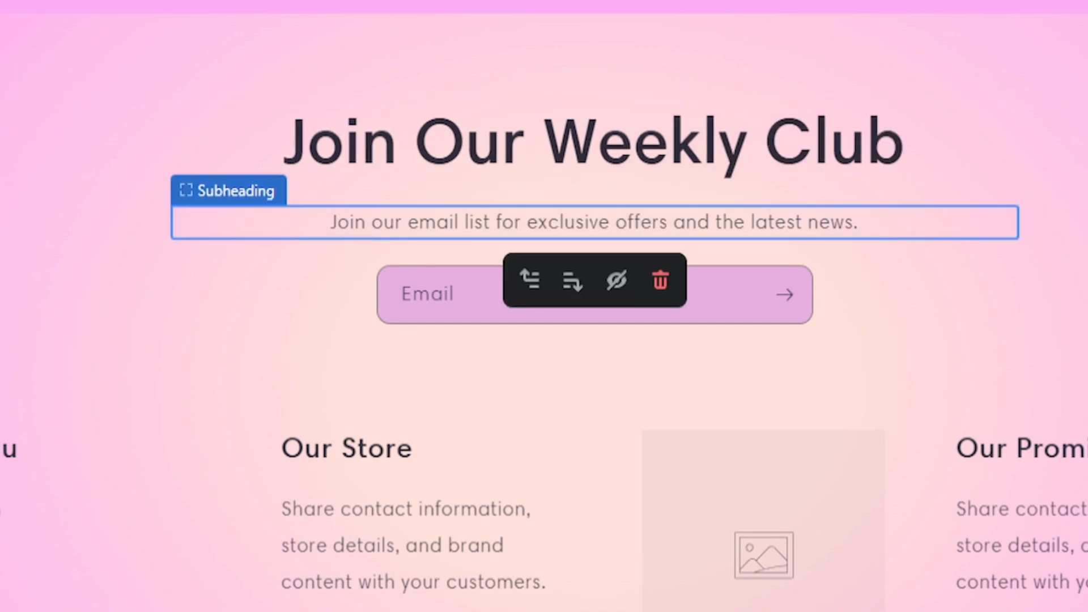
{"action": "key", "text": "Return"}
{"action": "key", "text": "Up"}
{"action": "type", "text": "For the lartes"}
{"action": "key", "text": "BackSpace"}
{"action": "key", "text": "BackSpace"}
{"action": "key", "text": "BackSpace"}
{"action": "key", "text": "BackSpace"}
{"action": "type", "text": "test tips on pain relief, product news and useful articles, join our weekly mail list!"}
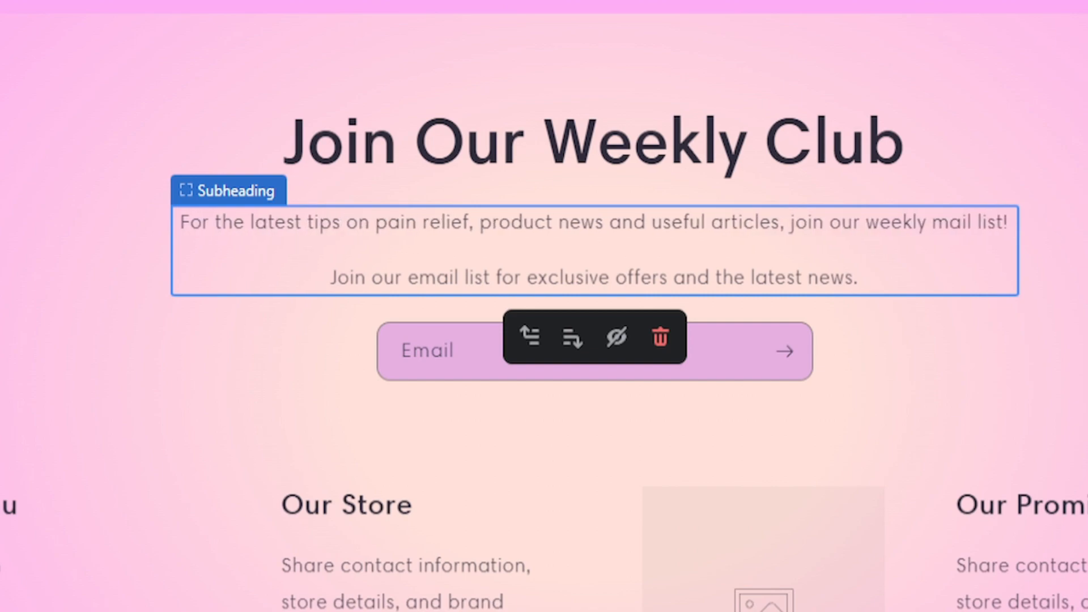
{"action": "type", "text": "e"}
Reword the second line of the email signup subheading to "Unlock exclusive offers and free promotions!".
{"action": "type", "text": "Unlock"}
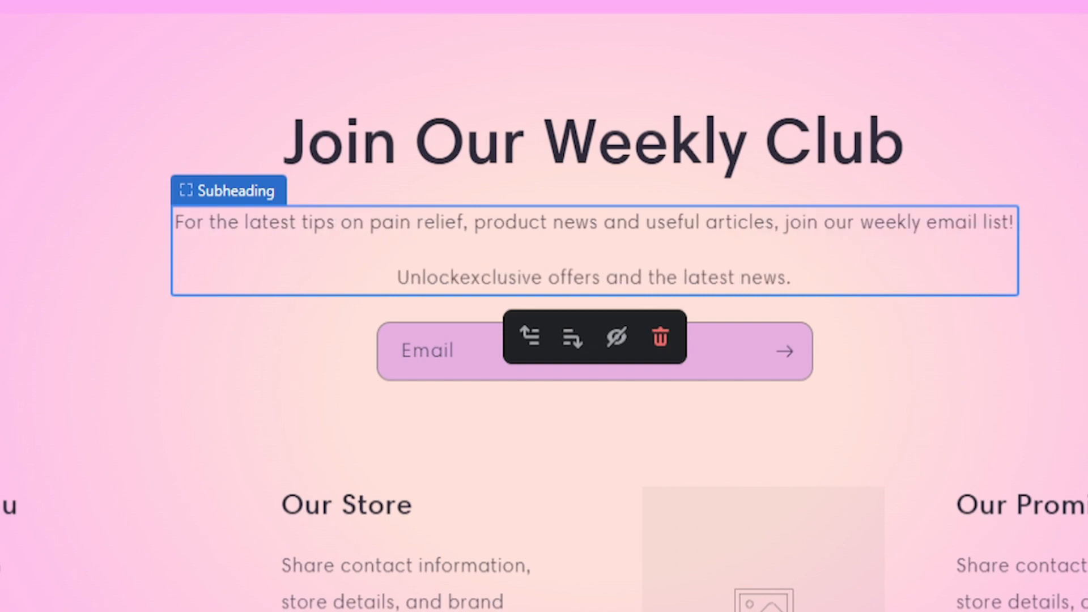
{"action": "key", "text": "ctrl+BackSpace"}
{"action": "key", "text": "ctrl+BackSpace"}
{"action": "key", "text": "ctrl+BackSpace"}
{"action": "type", "text": "free promotions!"}
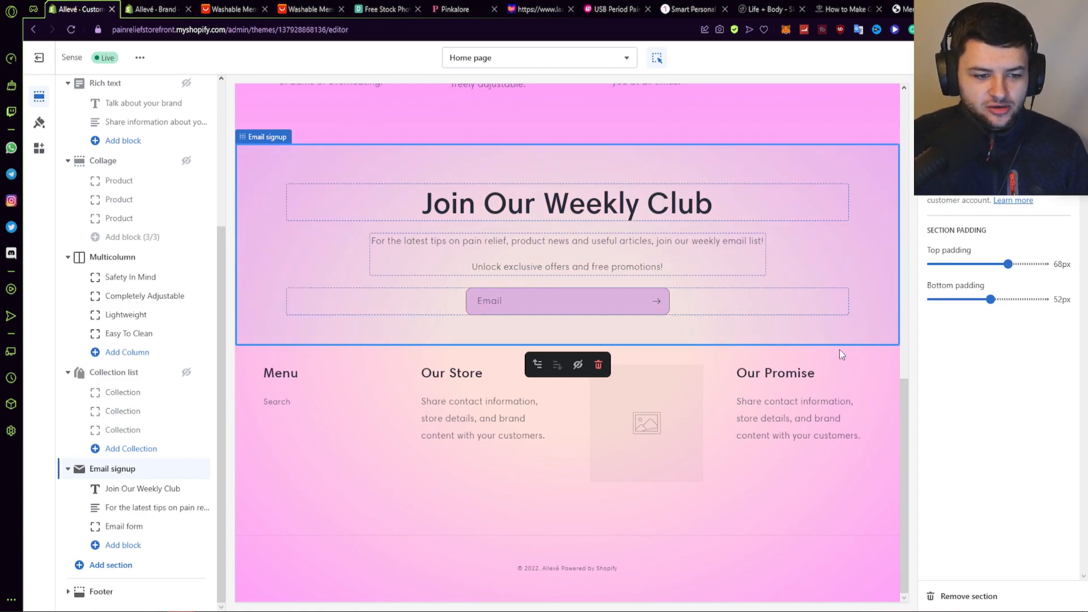
Retitle the footer's "Our Store" block "About Us" and replace its text with the lines "Phone Number:", "Email:" and "Address:".
{"action": "left_click", "coordinate": [274, 420]}
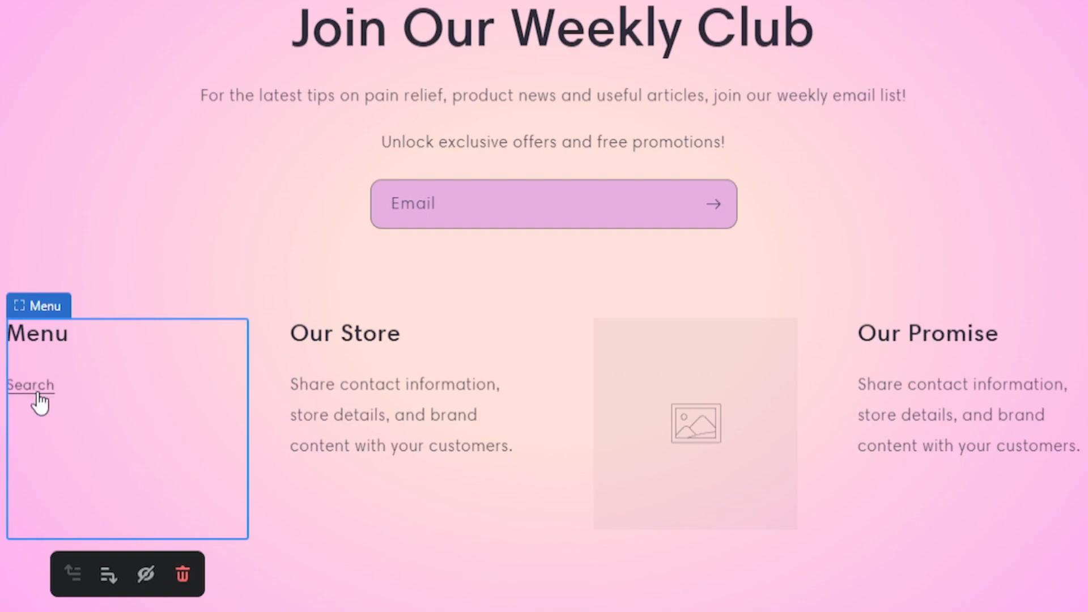
{"action": "left_click", "coordinate": [319, 396]}
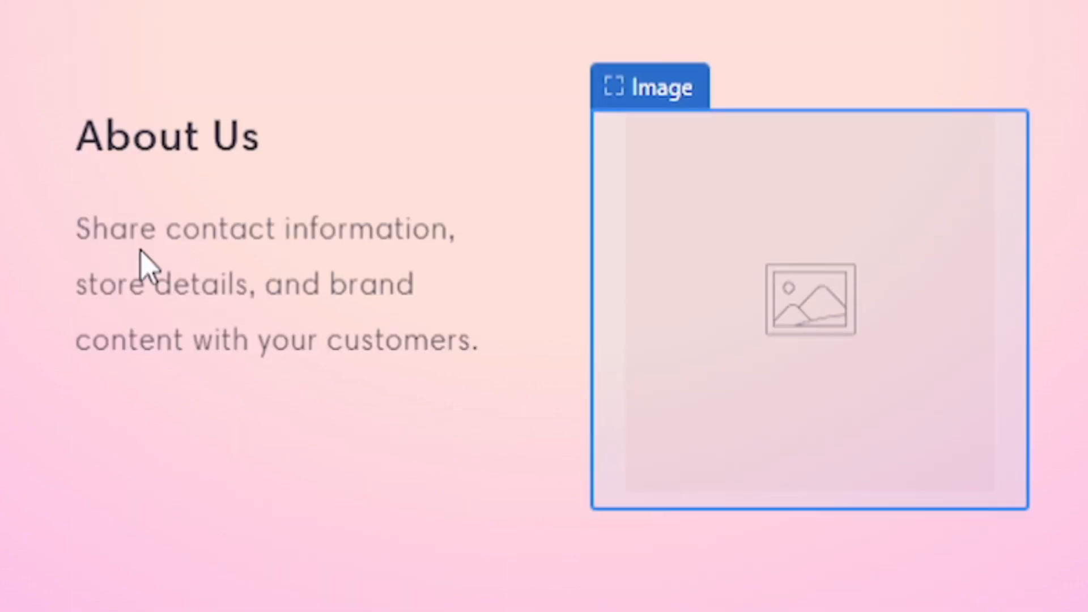
{"action": "left_click", "coordinate": [141, 262]}
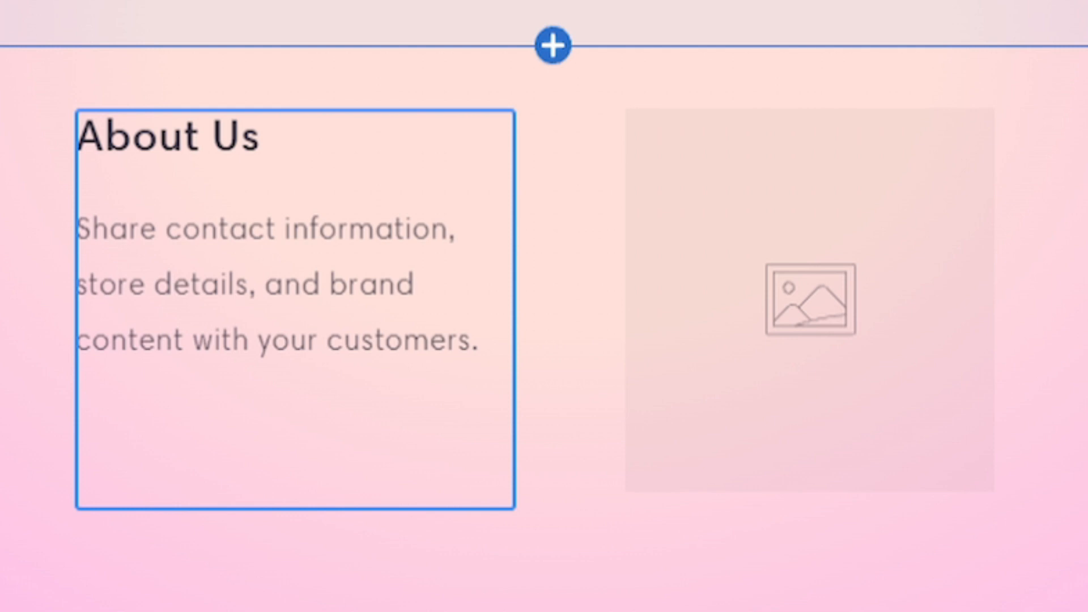
{"action": "key", "text": "Return"}
{"action": "type", "text": "Phone Number:"}
{"action": "key", "text": "Return"}
{"action": "type", "text": "Email:"}
{"action": "key", "text": "Return"}
{"action": "type", "text": "Address:"}
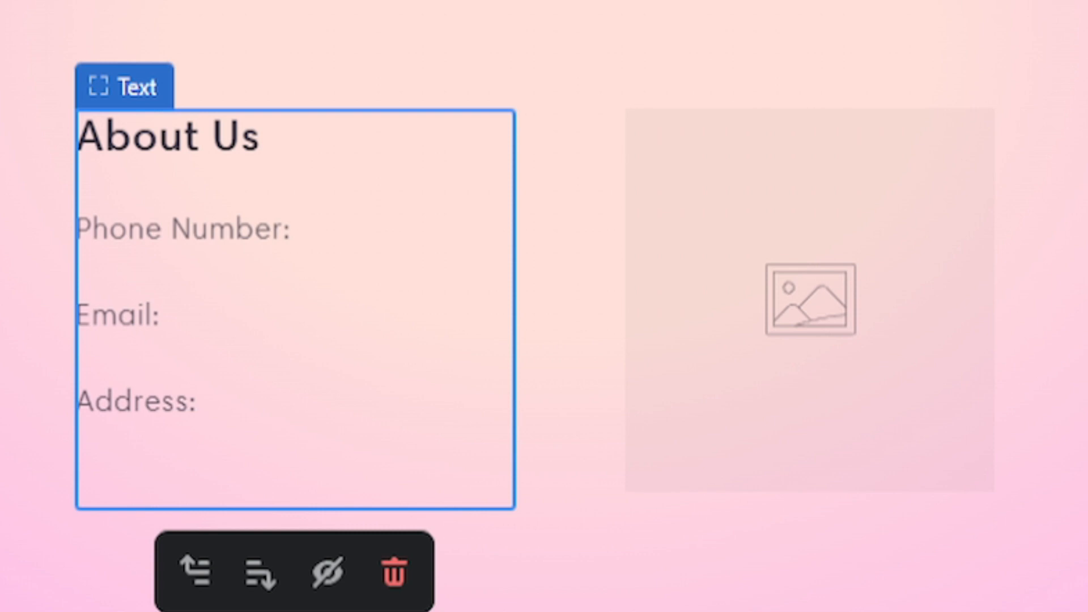
Upload an image from the computer and choose it for the footer's image block.
{"action": "left_click", "coordinate": [811, 247]}
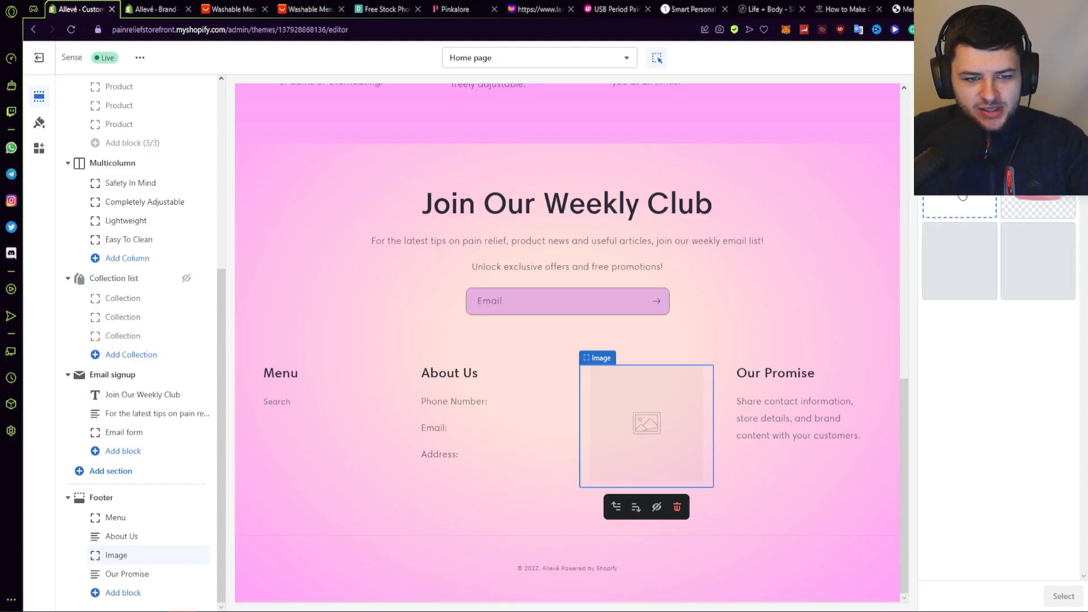
{"action": "left_click", "coordinate": [959, 187]}
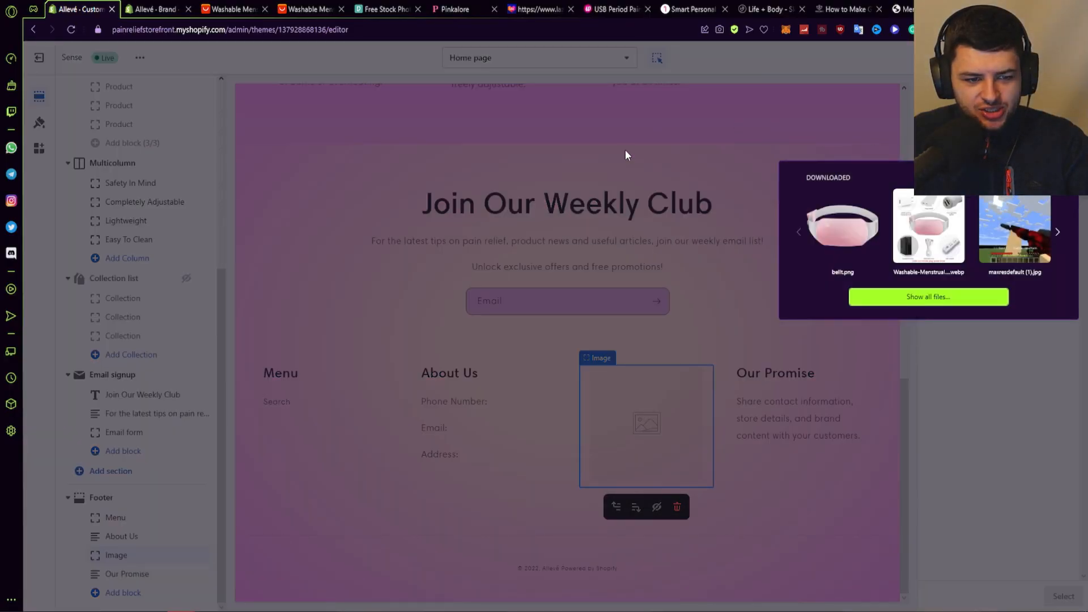
{"action": "left_click", "coordinate": [1064, 442]}
{"action": "left_click", "coordinate": [1038, 205]}
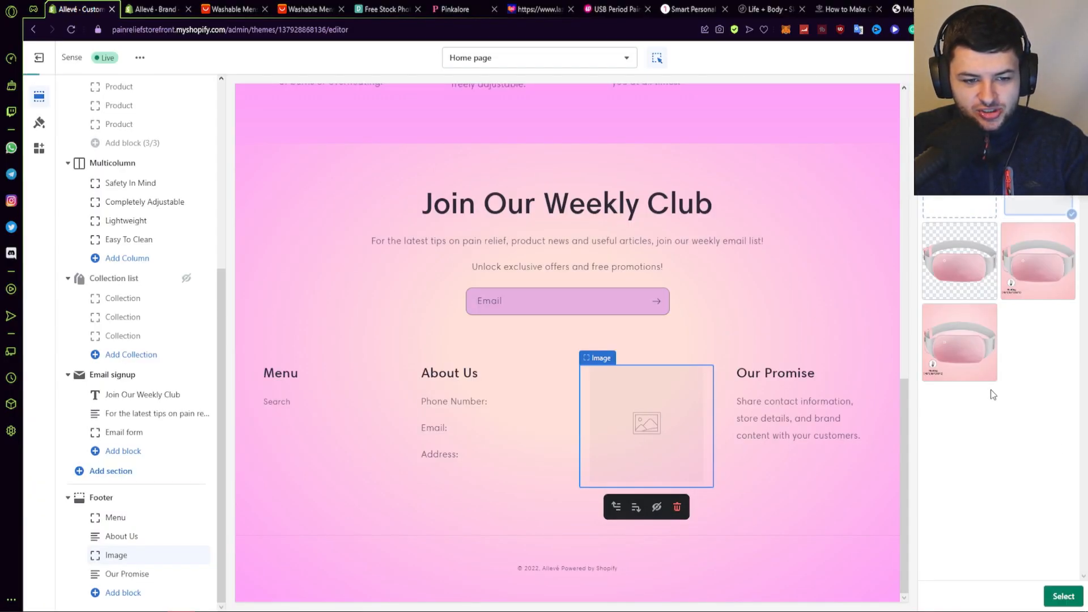
Replace the footer's "Our Promise" text with "Allevé strives to help thousands of women around the world to help with comfort and pain relief.".
{"action": "left_click", "coordinate": [746, 479]}
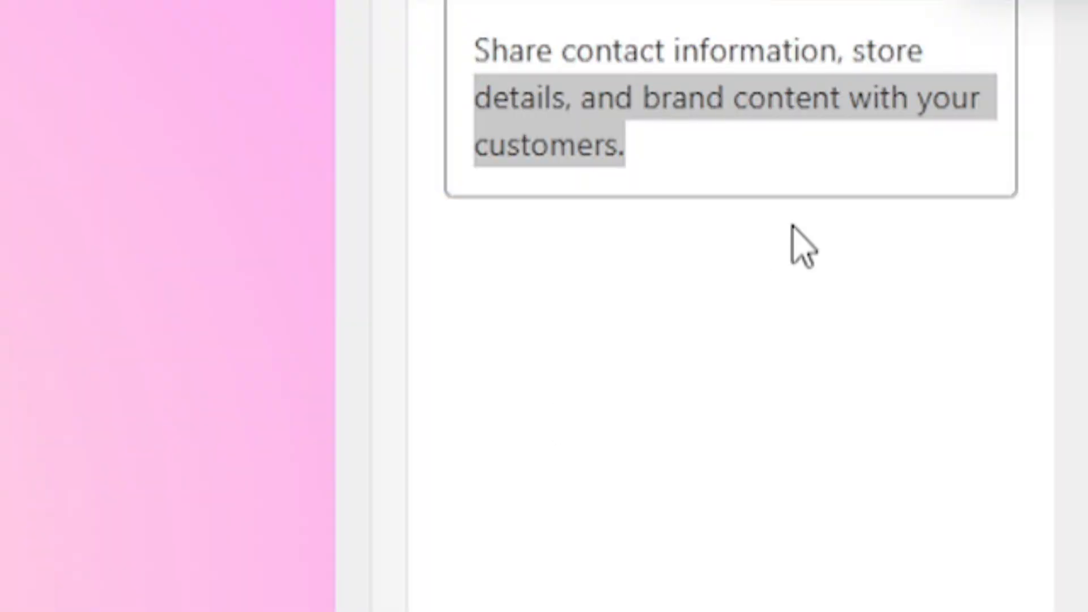
{"action": "left_click", "coordinate": [697, 109]}
{"action": "key", "text": "ctrl+a"}
{"action": "type", "text": "Al"}
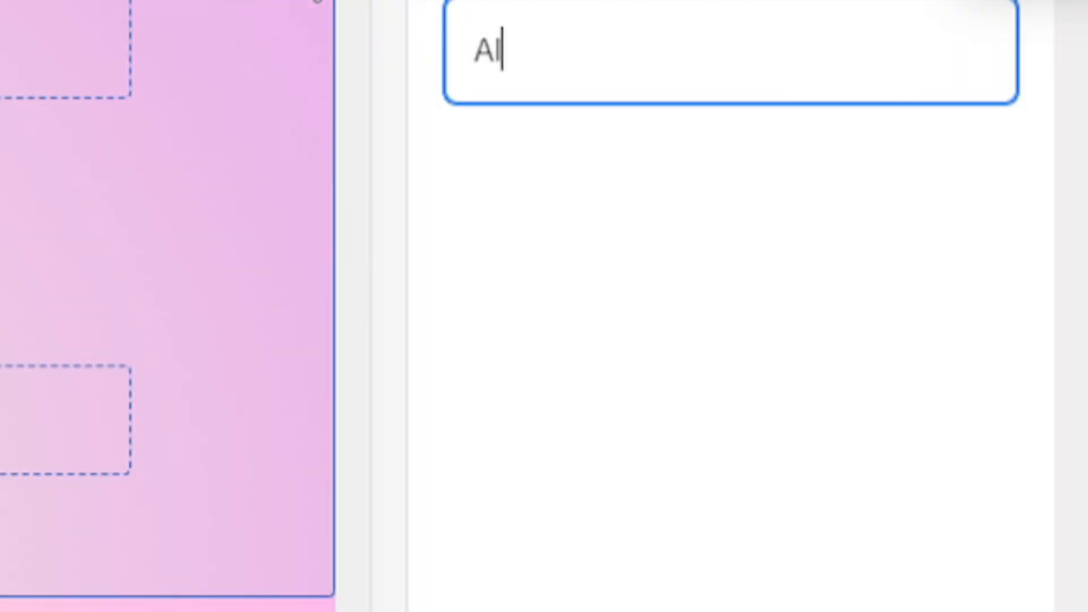
{"action": "type", "text": "levé strives "}
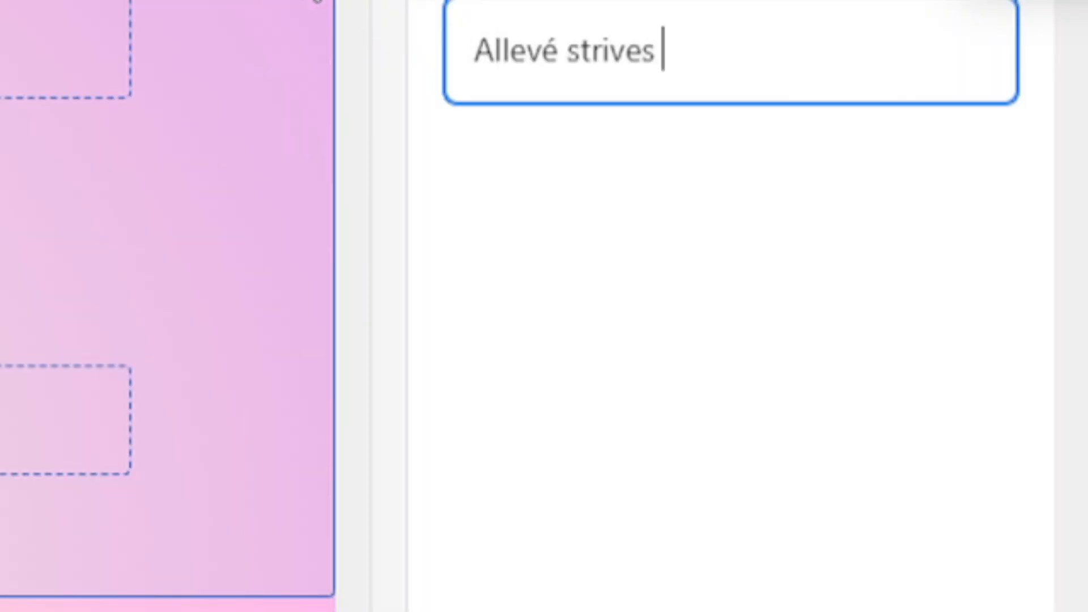
{"action": "type", "text": "to help thousands of "}
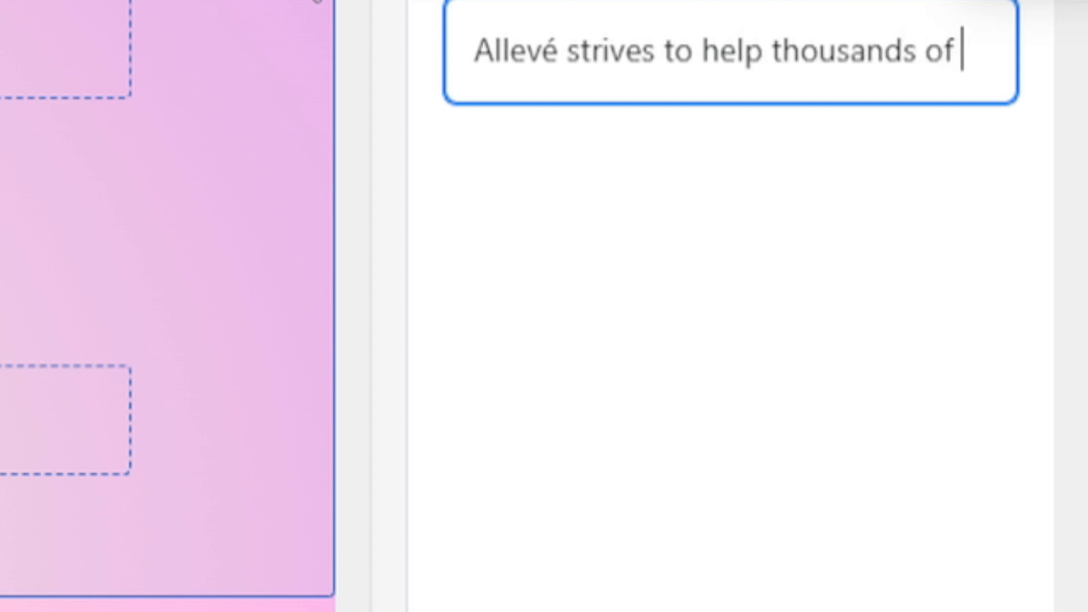
{"action": "type", "text": "women around the world to herl"}
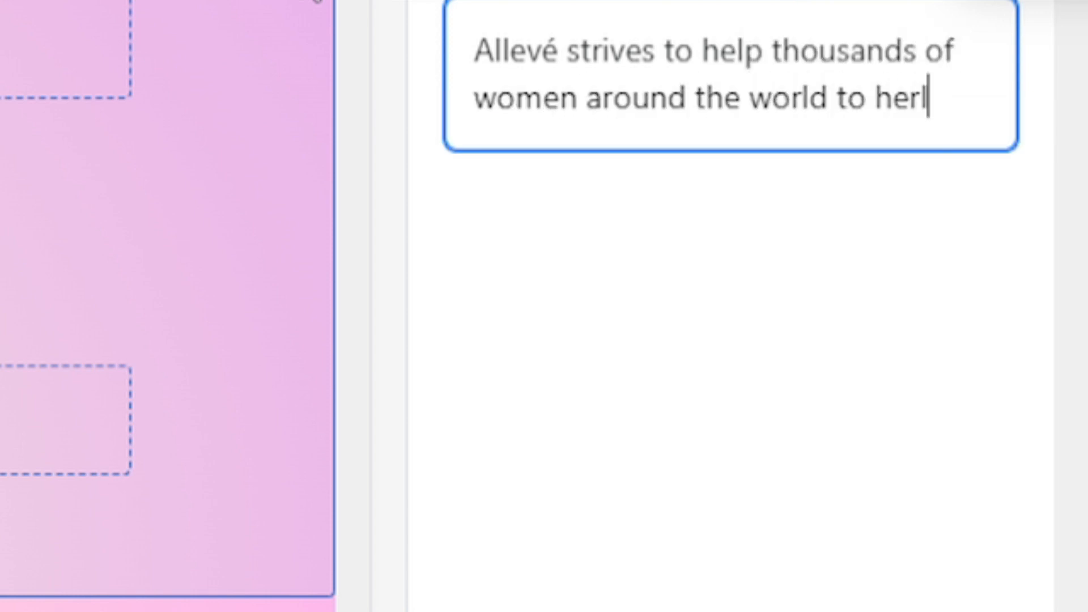
{"action": "key", "text": "BackSpace"}
{"action": "type", "text": "lp with comfort and pain relief."}
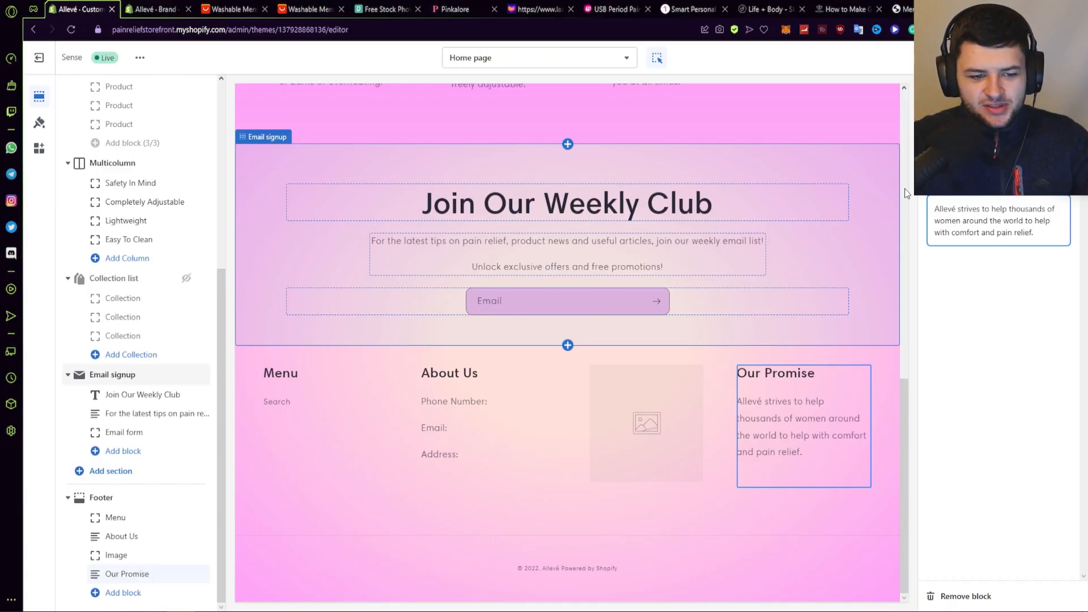
Set the "bellt" PNG as the picture of the footer's image block and save the theme changes.
{"action": "left_click", "coordinate": [863, 342]}
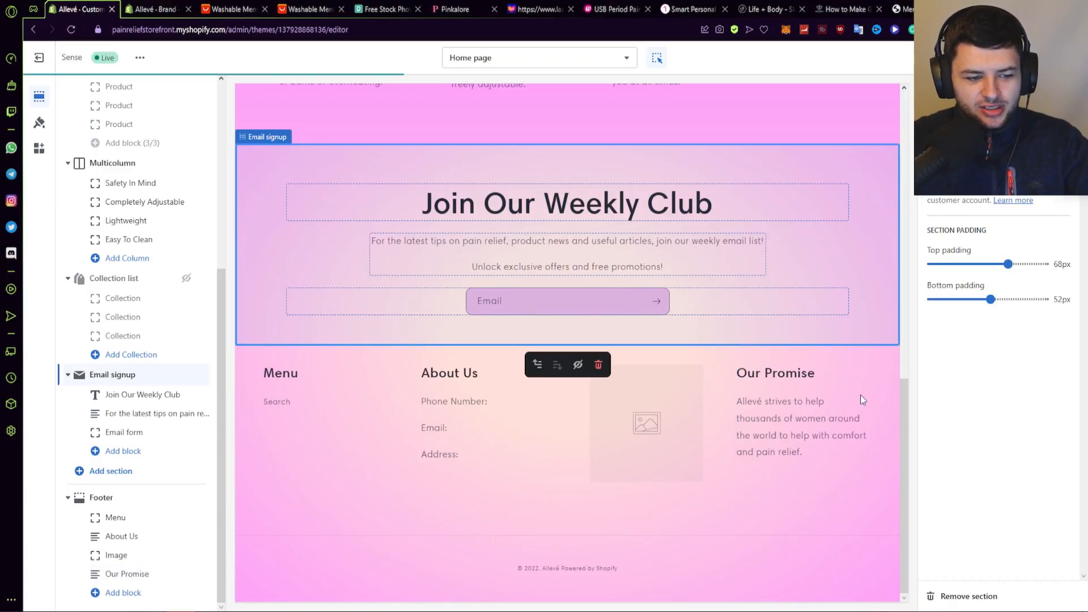
{"action": "left_click", "coordinate": [540, 571]}
{"action": "left_click", "coordinate": [651, 117]}
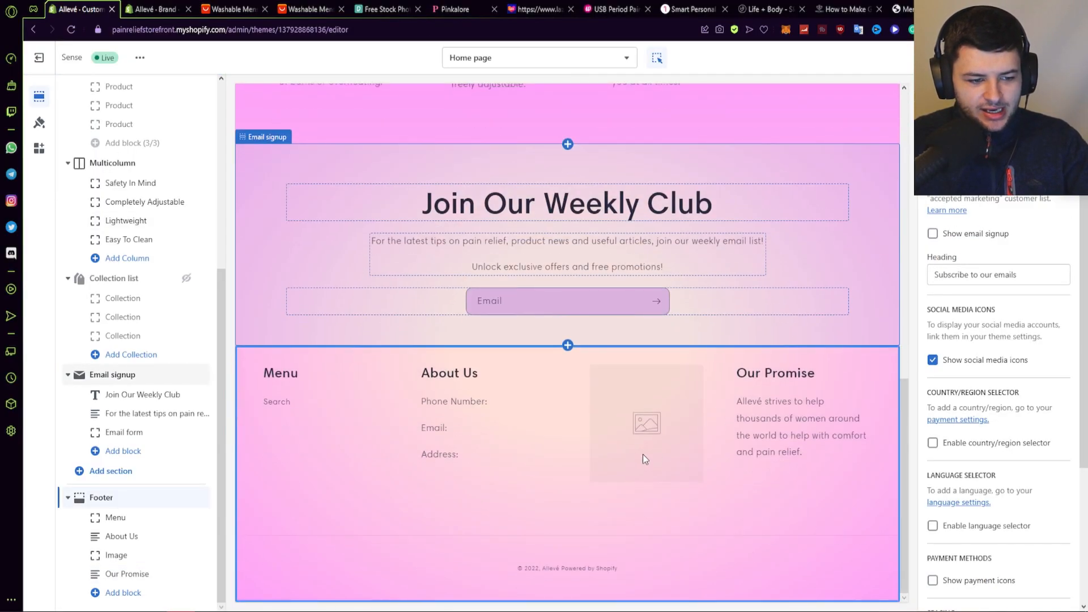
{"action": "left_click", "coordinate": [647, 438]}
{"action": "left_click", "coordinate": [958, 598]}
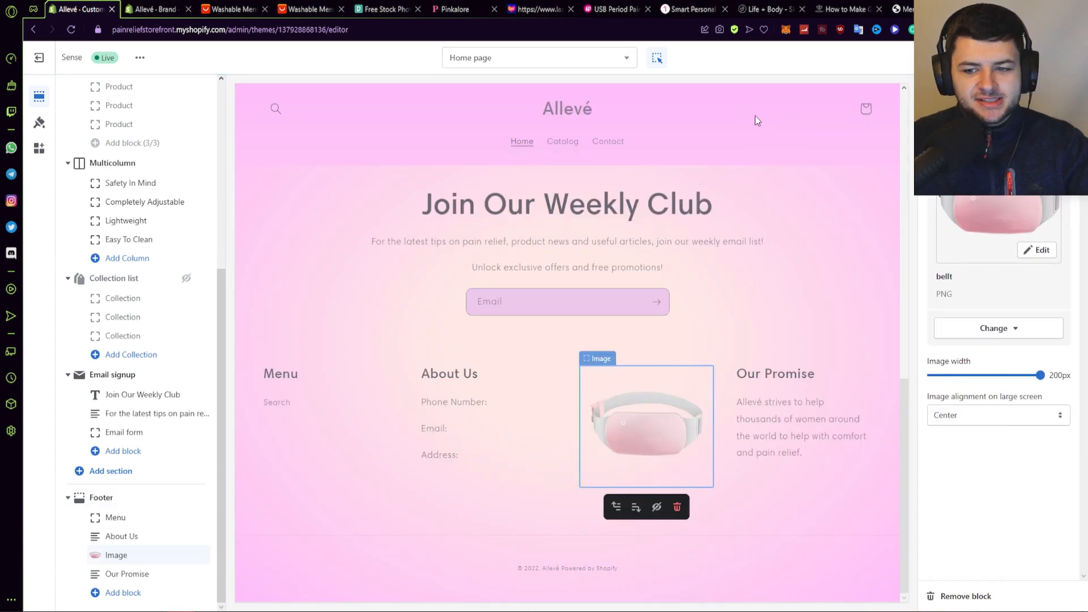
Open the live storefront of the Sense theme and dismiss the store admin bar.
{"action": "scroll", "coordinate": [706, 233], "scroll_direction": "up", "scroll_amount": 12}
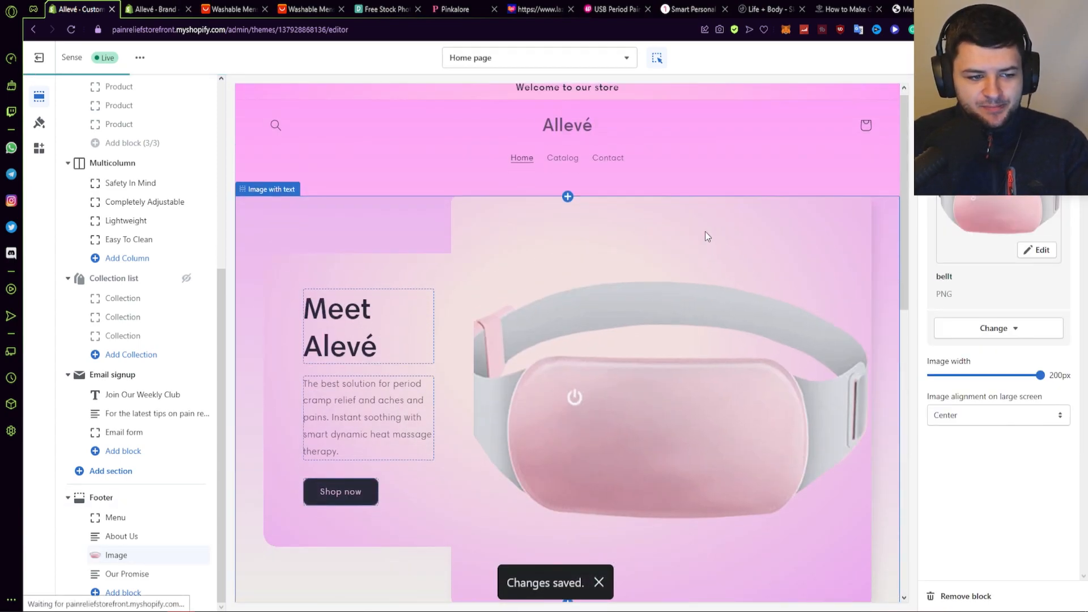
{"action": "scroll", "coordinate": [664, 226], "scroll_direction": "down", "scroll_amount": 12}
{"action": "scroll", "coordinate": [606, 385], "scroll_direction": "up", "scroll_amount": 9}
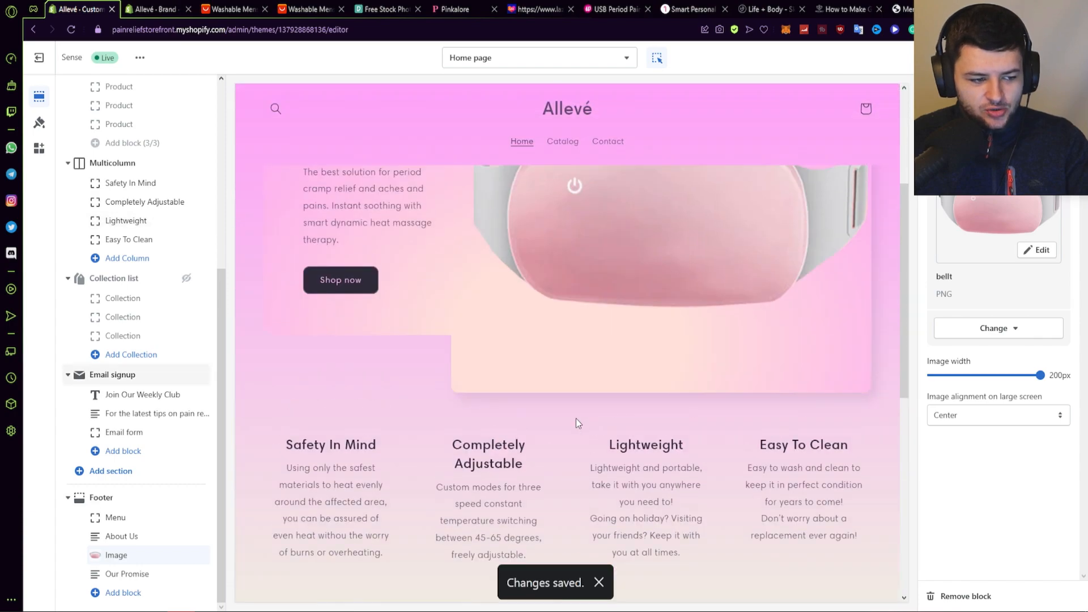
{"action": "scroll", "coordinate": [529, 321], "scroll_direction": "up", "scroll_amount": 4}
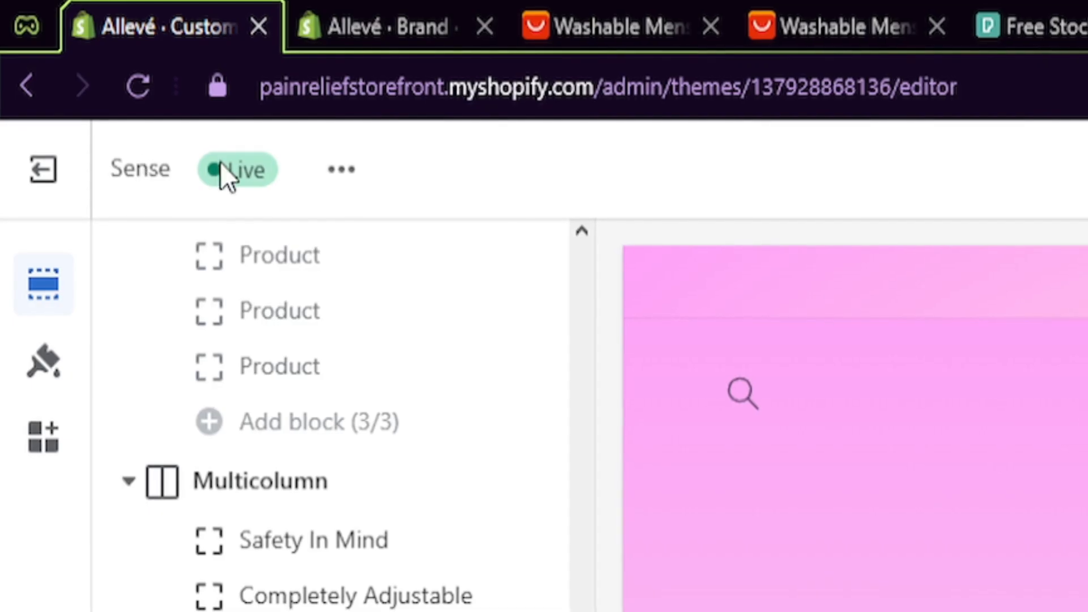
{"action": "left_click", "coordinate": [139, 58]}
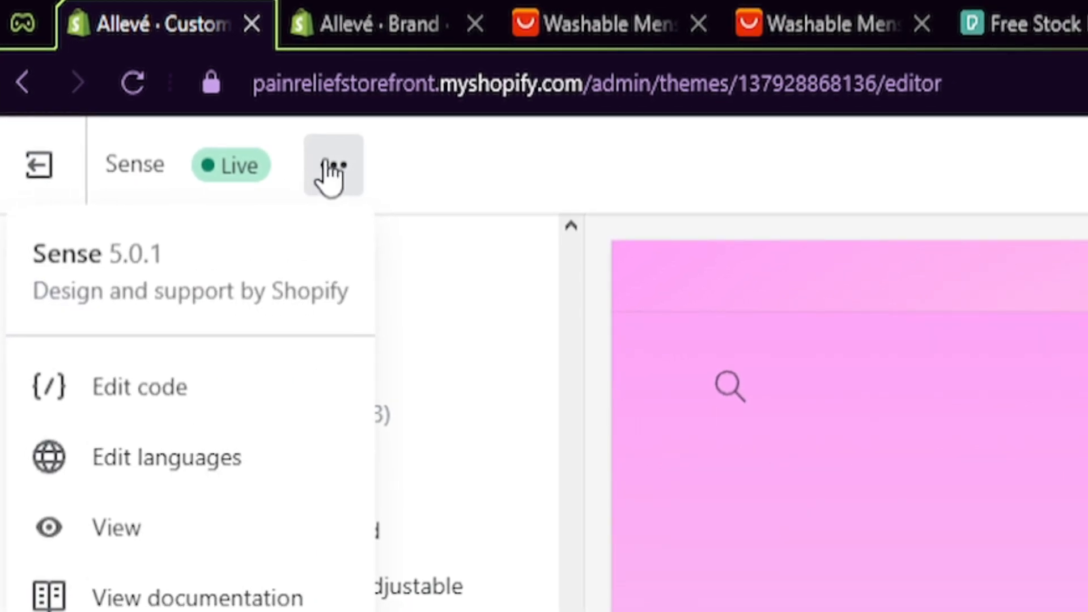
{"action": "left_click", "coordinate": [85, 533]}
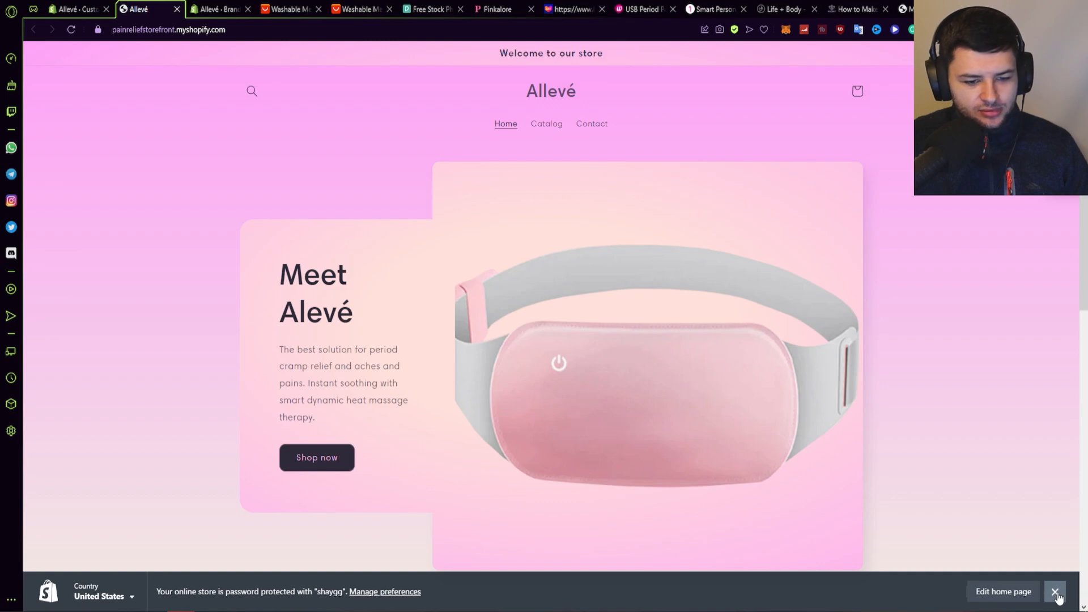
{"action": "left_click", "coordinate": [1056, 592]}
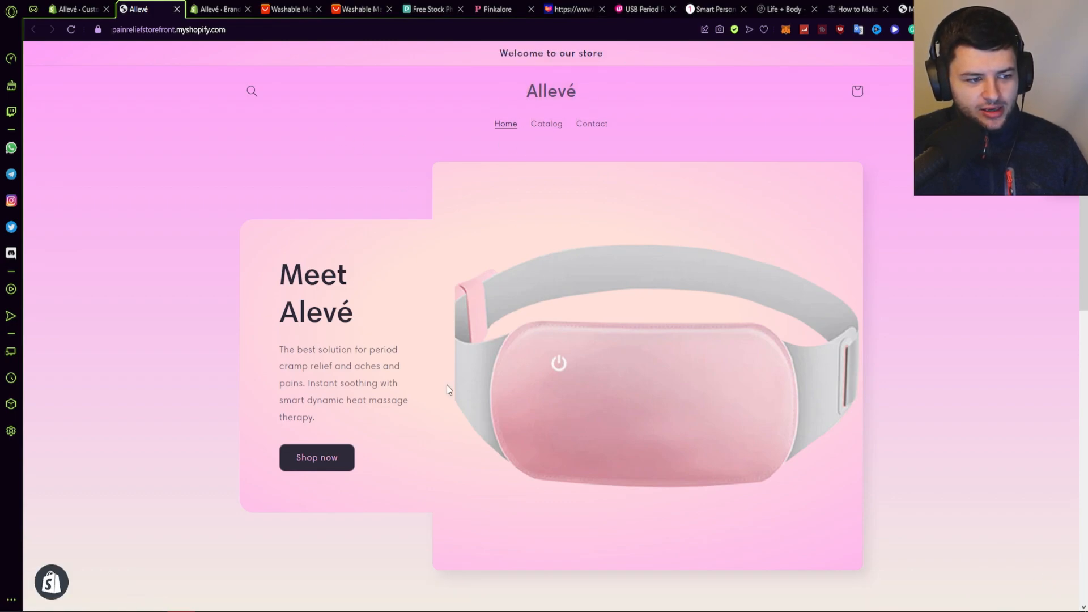
Review the live home page, examining the hero, feature columns, email signup and footer blocks.
{"action": "scroll", "coordinate": [620, 199], "scroll_direction": "down", "scroll_amount": 10}
{"action": "scroll", "coordinate": [629, 113], "scroll_direction": "up", "scroll_amount": 3}
{"action": "left_click_drag", "start_coordinate": [251, 223], "coordinate": [844, 275]}
{"action": "left_click", "coordinate": [689, 274]}
{"action": "scroll", "coordinate": [685, 276], "scroll_direction": "down", "scroll_amount": 4}
{"action": "left_click_drag", "start_coordinate": [375, 226], "coordinate": [810, 273]}
{"action": "left_click", "coordinate": [823, 272]}
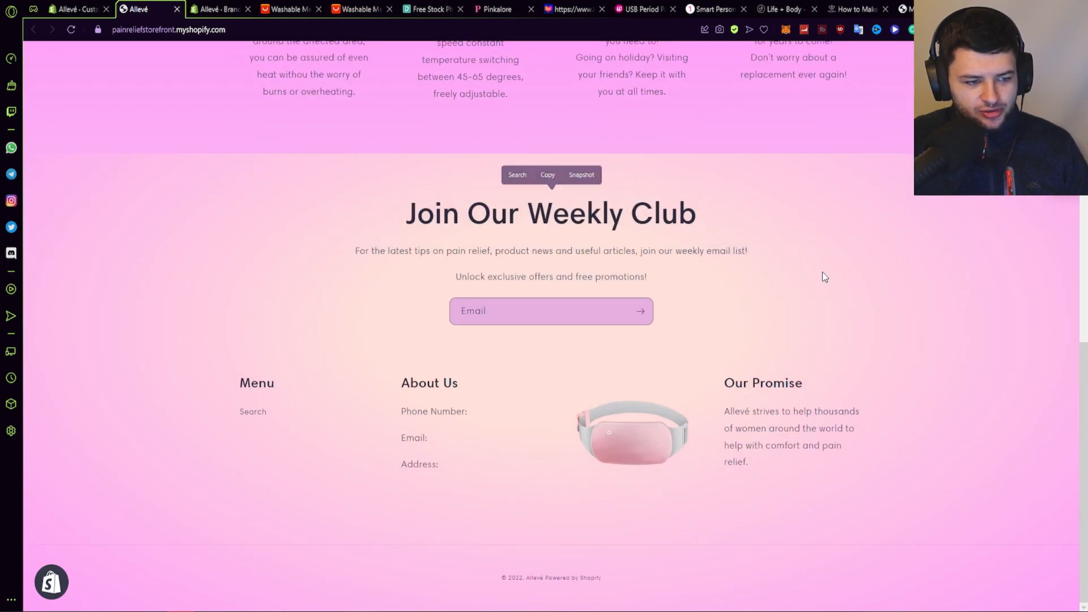
{"action": "scroll", "coordinate": [581, 585], "scroll_direction": "up", "scroll_amount": 15}
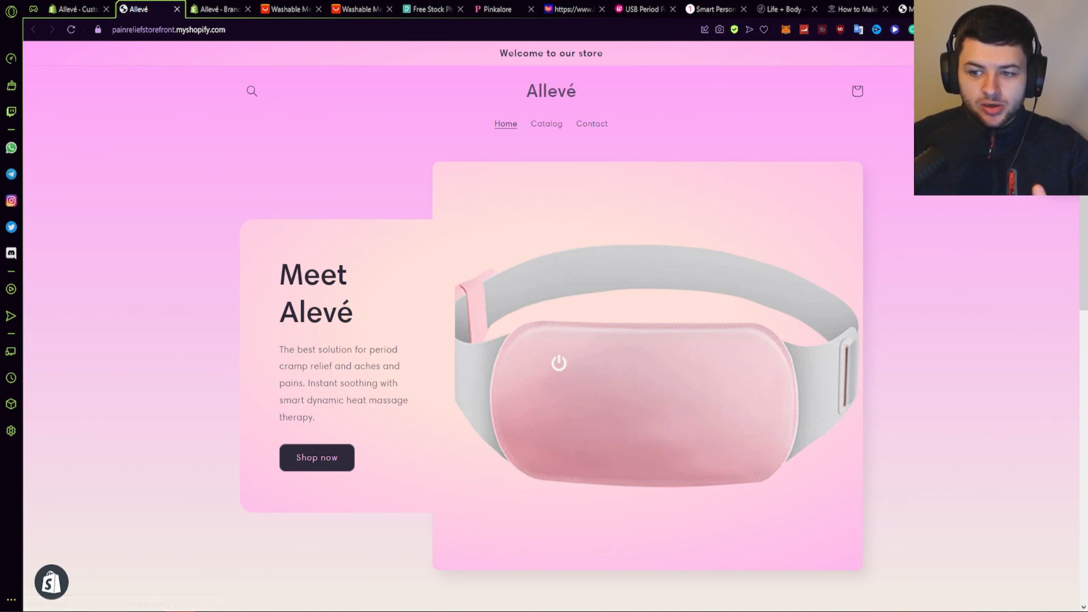
{"action": "scroll", "coordinate": [888, 371], "scroll_direction": "down", "scroll_amount": 15}
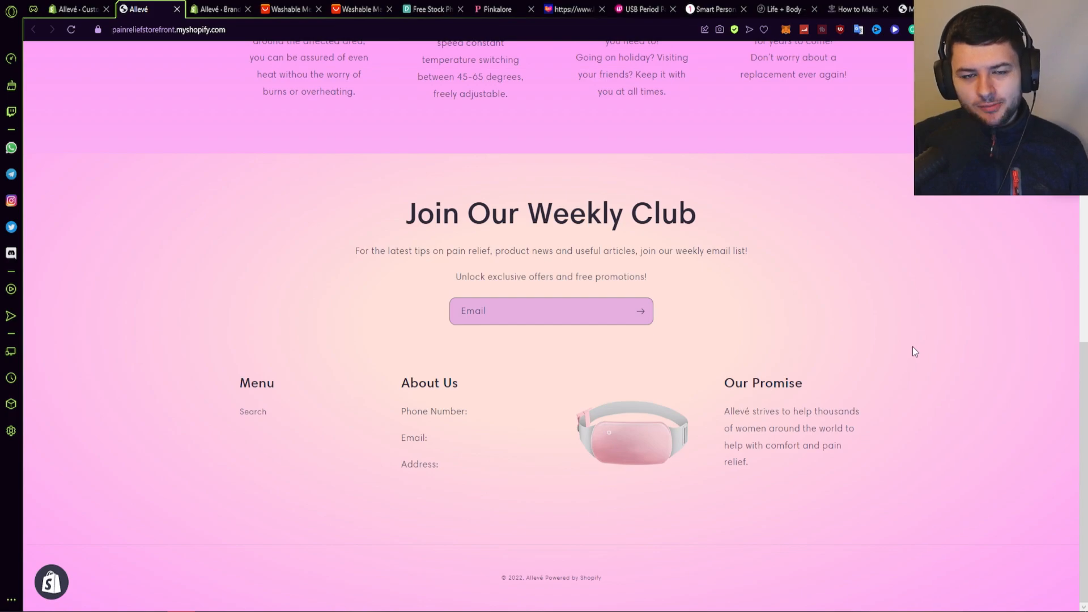
Examine the "Powered by Shopify" credit in the storefront's copyright line.
{"action": "left_click_drag", "start_coordinate": [523, 578], "coordinate": [591, 573]}
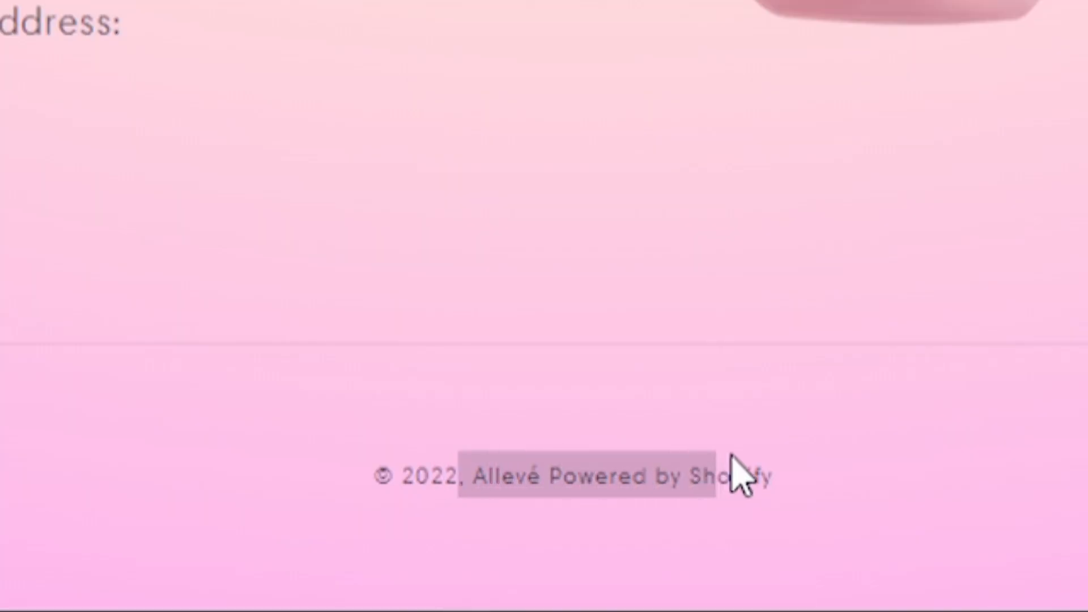
{"action": "left_click_drag", "start_coordinate": [731, 455], "coordinate": [811, 472]}
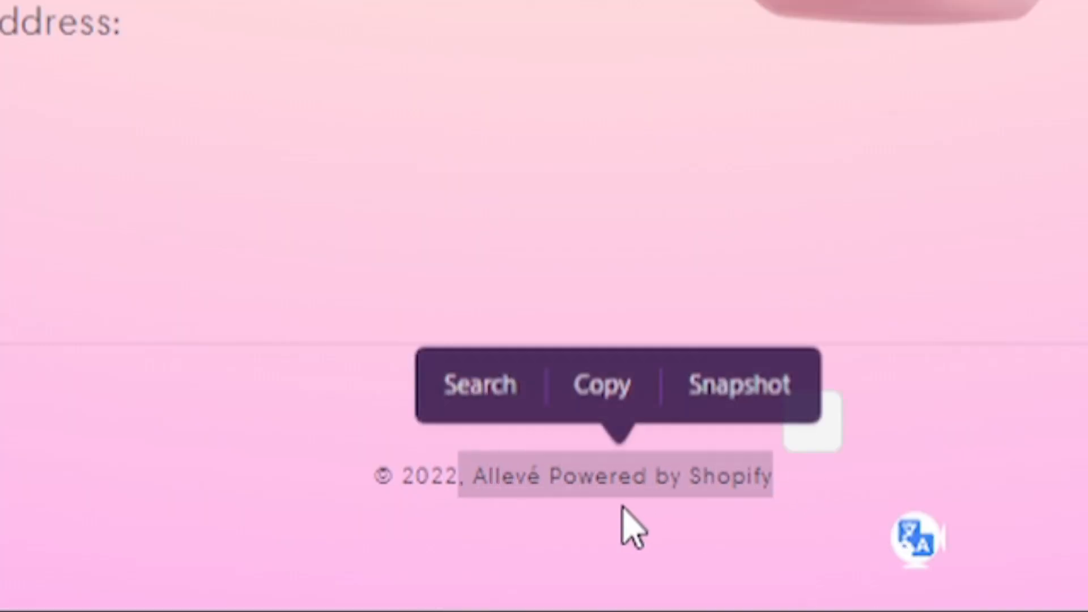
{"action": "left_click", "coordinate": [1020, 467]}
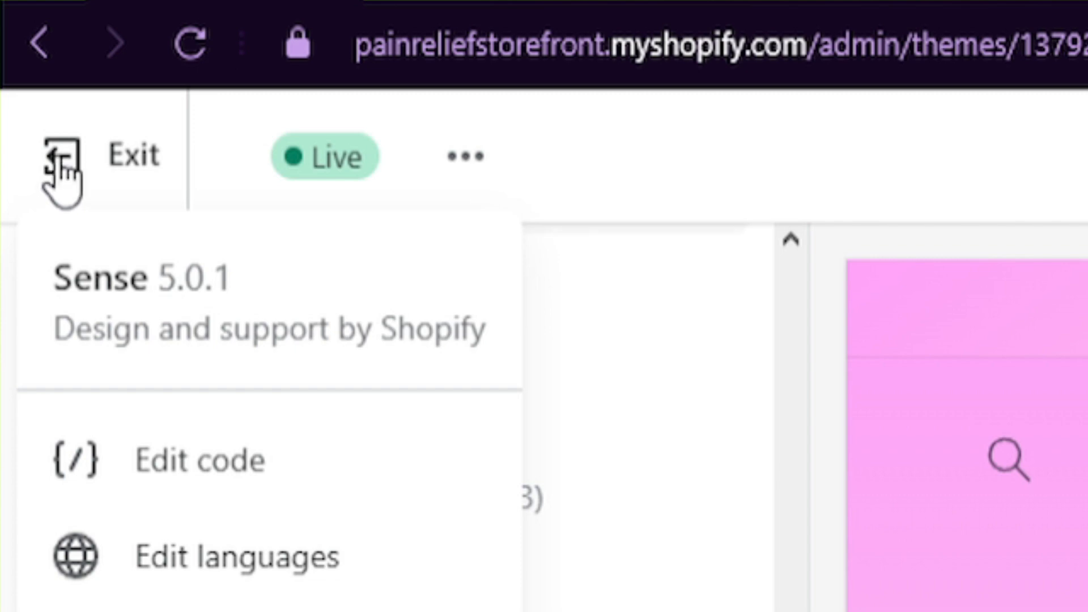
Exit the theme editor and open the language settings of the live Sense theme.
{"action": "left_click", "coordinate": [58, 156]}
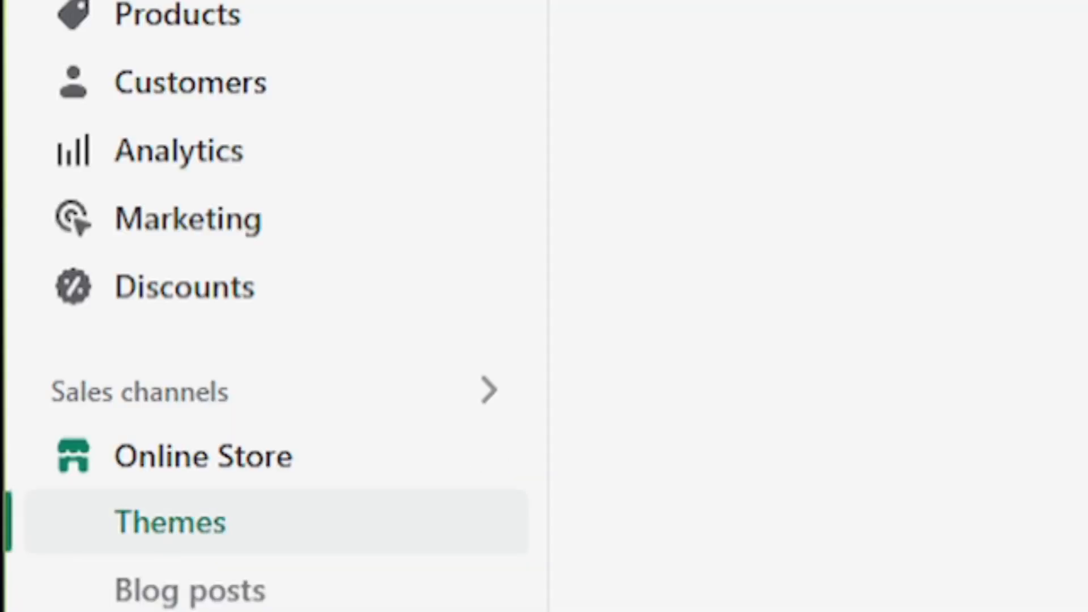
{"action": "left_click", "coordinate": [798, 401]}
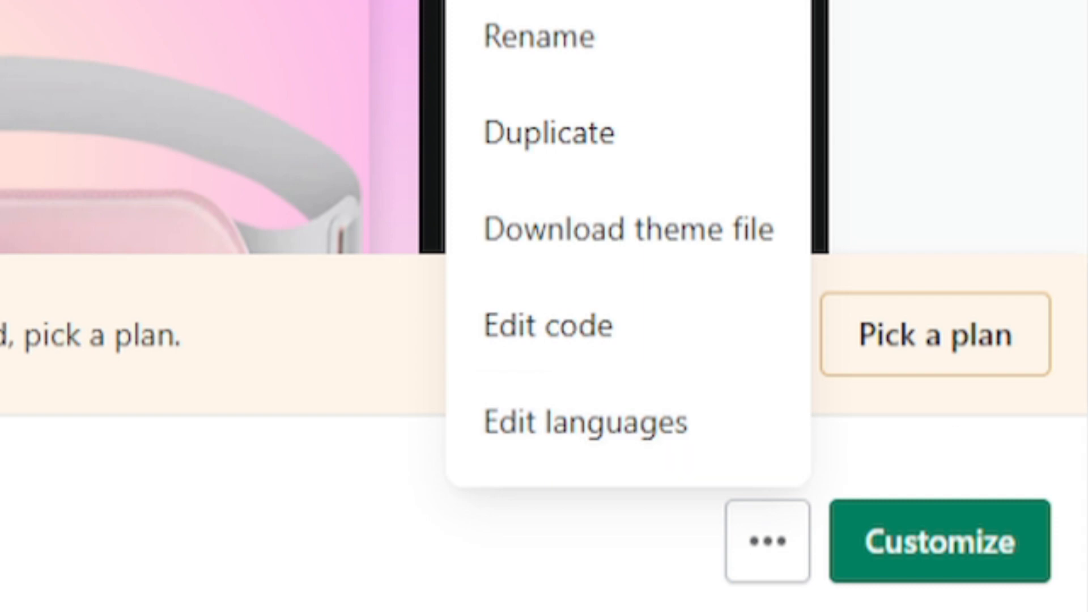
{"action": "left_click", "coordinate": [609, 421]}
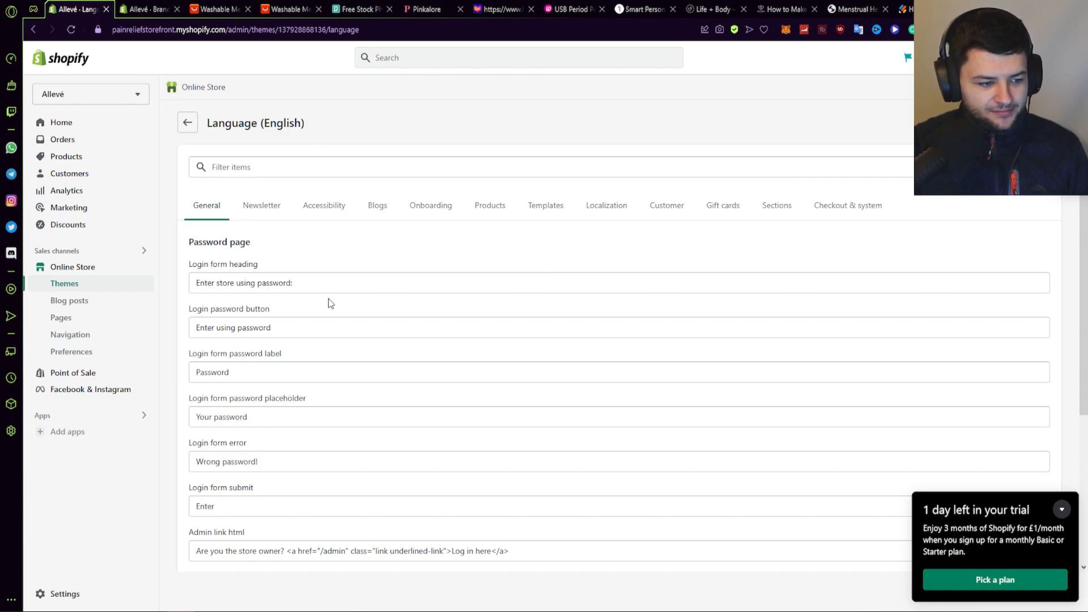
Filter the language items by "powered by", blank out the Links entry "Powered by shopify", and save.
{"action": "scroll", "coordinate": [328, 298], "scroll_direction": "down", "scroll_amount": 2}
{"action": "scroll", "coordinate": [357, 168], "scroll_direction": "up", "scroll_amount": 2}
{"action": "left_click", "coordinate": [260, 168]}
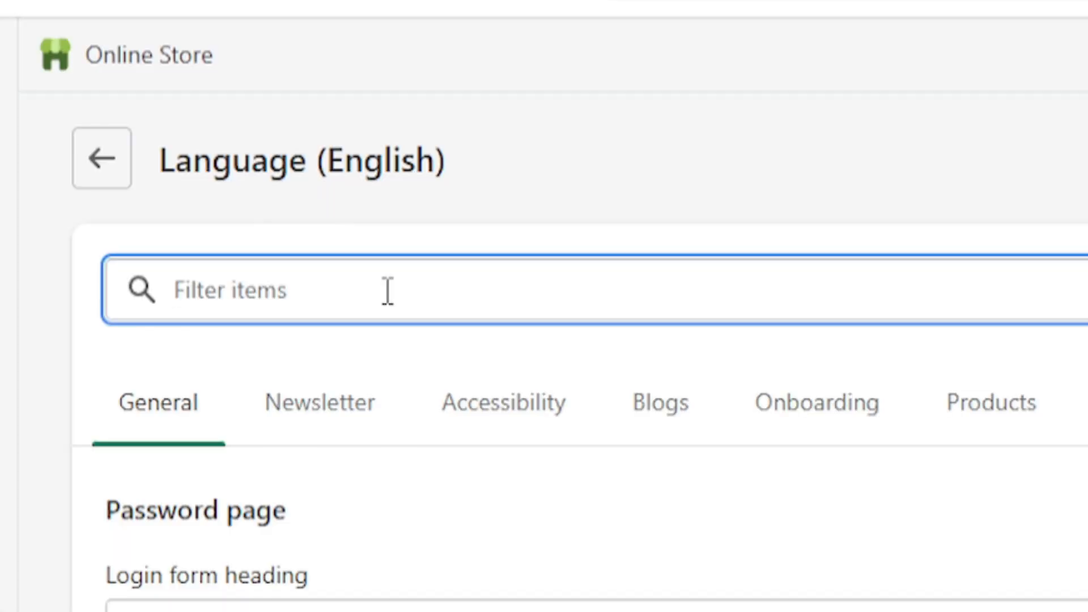
{"action": "type", "text": "powered by"}
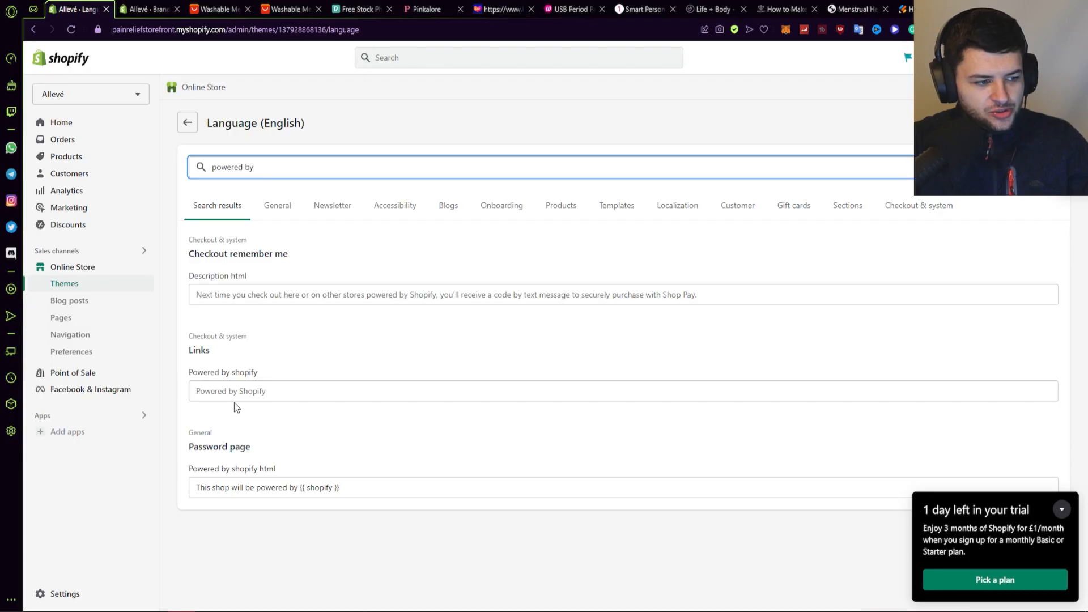
{"action": "left_click", "coordinate": [234, 397]}
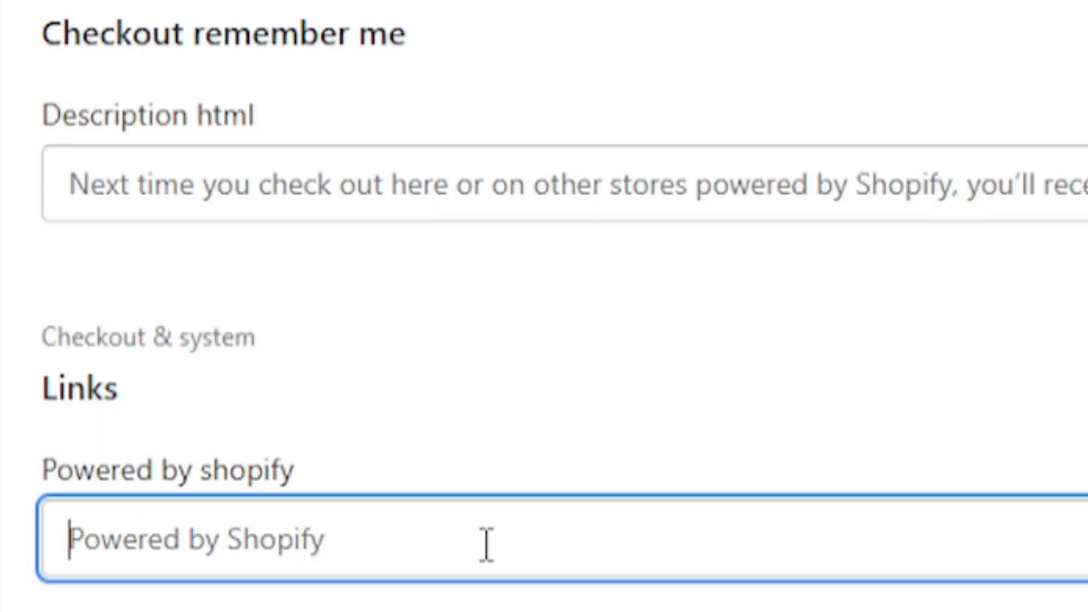
{"action": "left_click", "coordinate": [238, 416]}
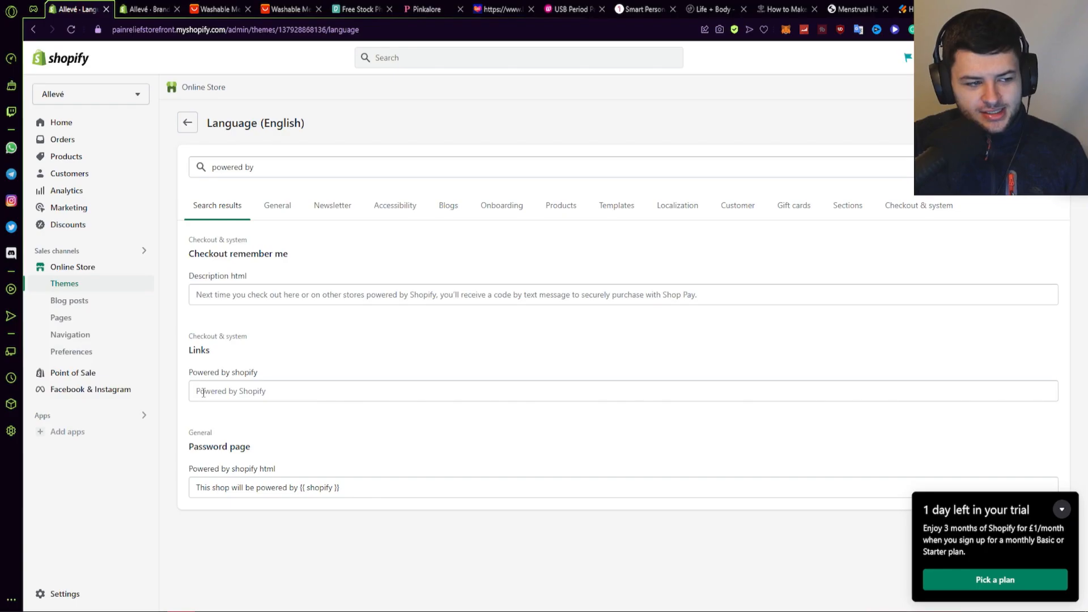
{"action": "left_click", "coordinate": [222, 390]}
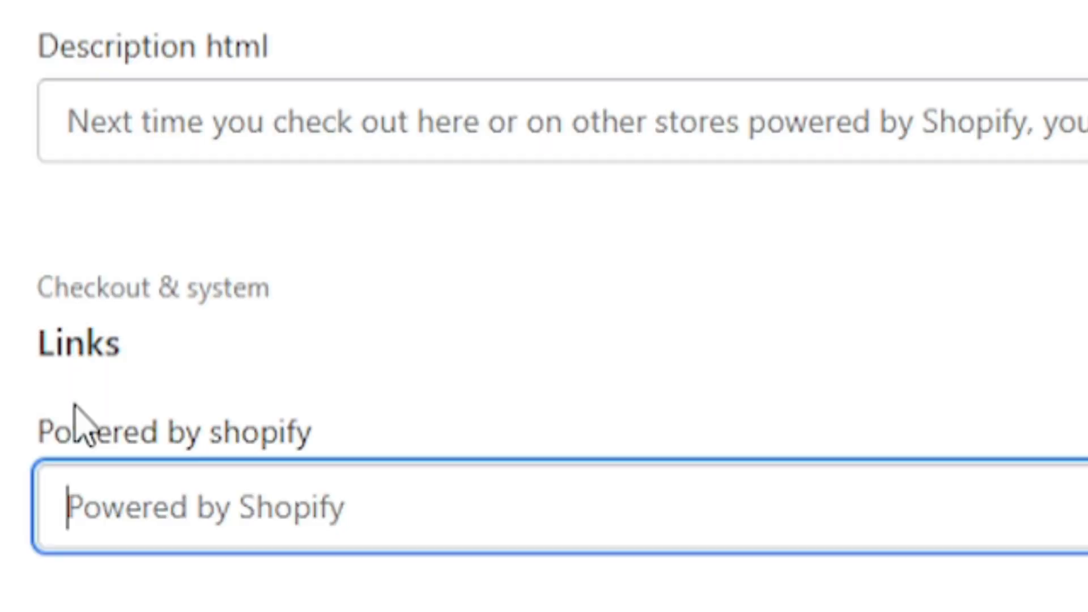
{"action": "left_click", "coordinate": [417, 409]}
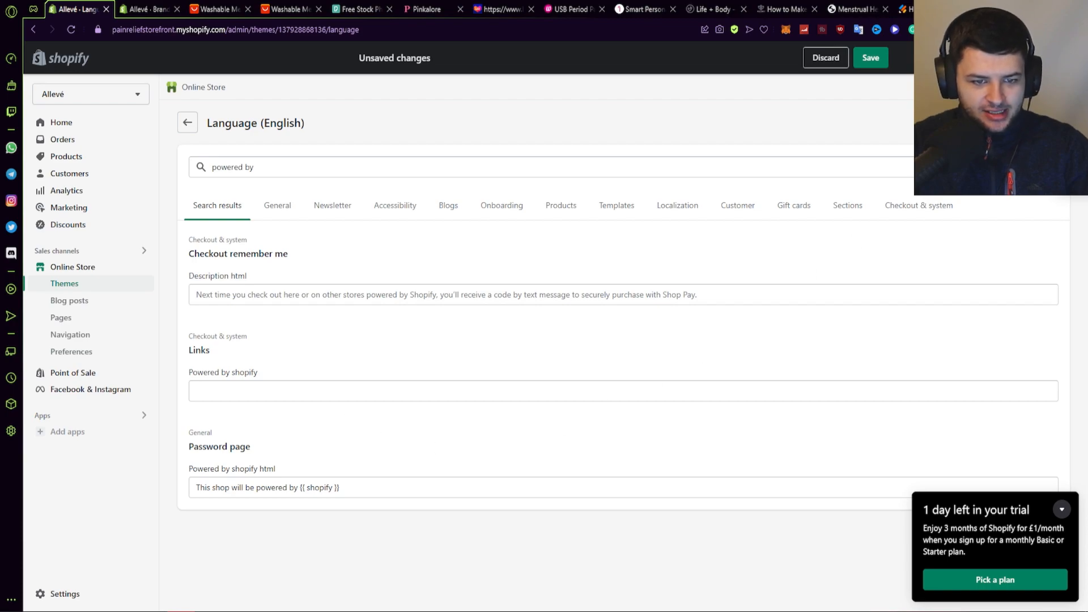
{"action": "left_click", "coordinate": [871, 58]}
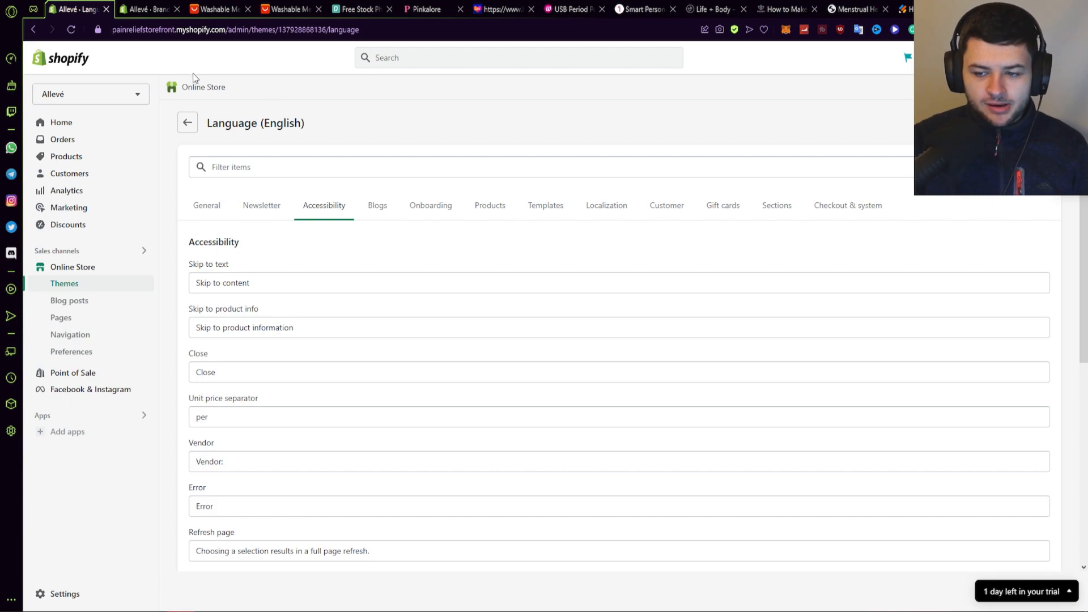
Switch to Pexels, search for "beauty" photos and browse the results.
{"action": "scroll", "coordinate": [340, 143], "scroll_direction": "down", "scroll_amount": 8}
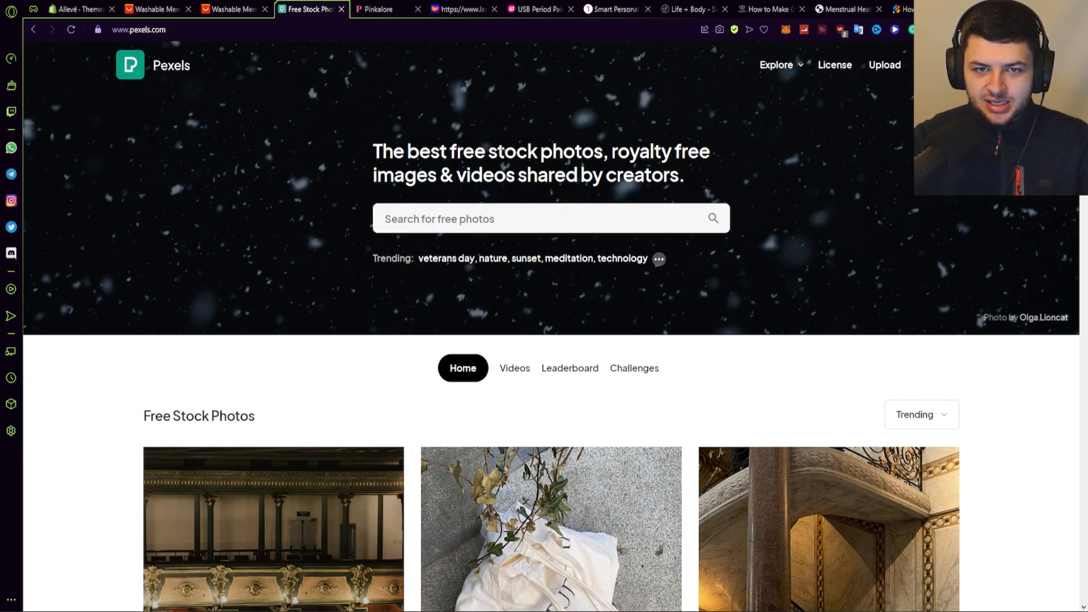
{"action": "left_click", "coordinate": [542, 215]}
{"action": "scroll", "coordinate": [417, 207], "scroll_direction": "down", "scroll_amount": 2}
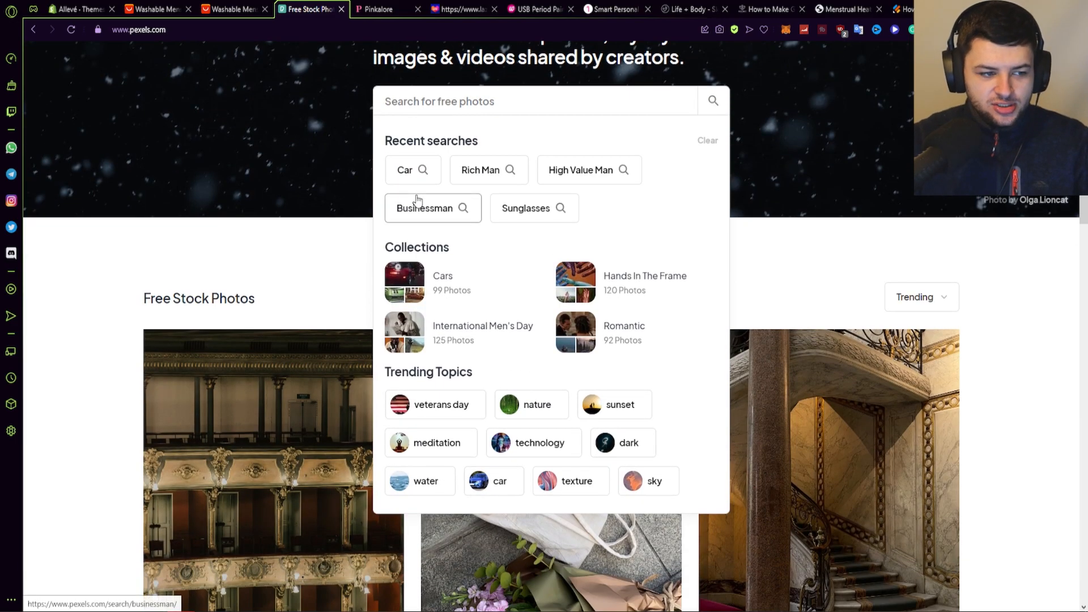
{"action": "type", "text": "beauty"}
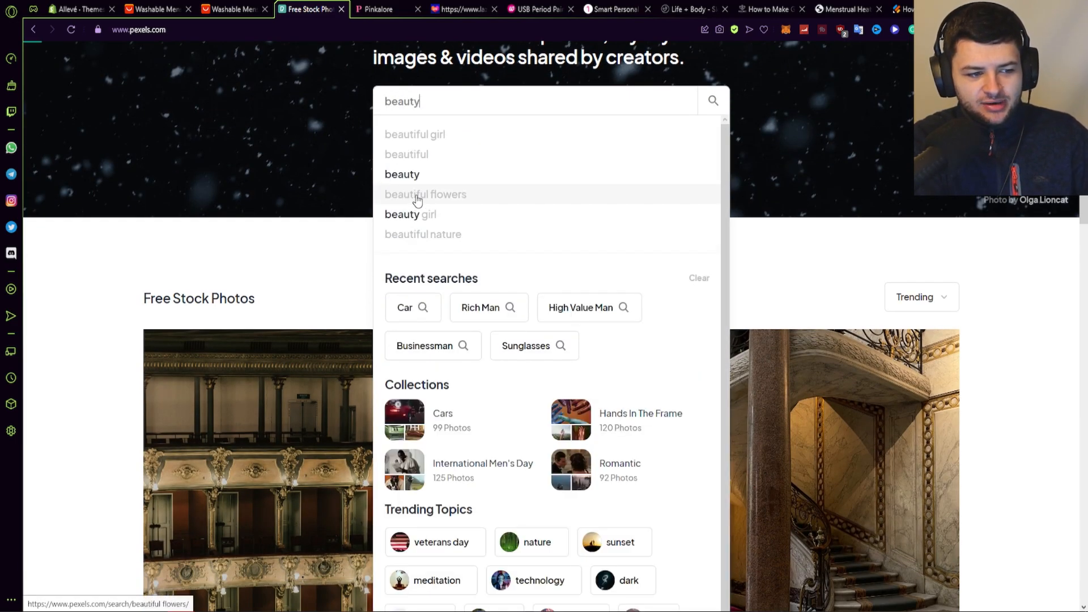
{"action": "key", "text": "Return"}
{"action": "scroll", "coordinate": [412, 199], "scroll_direction": "down", "scroll_amount": 17}
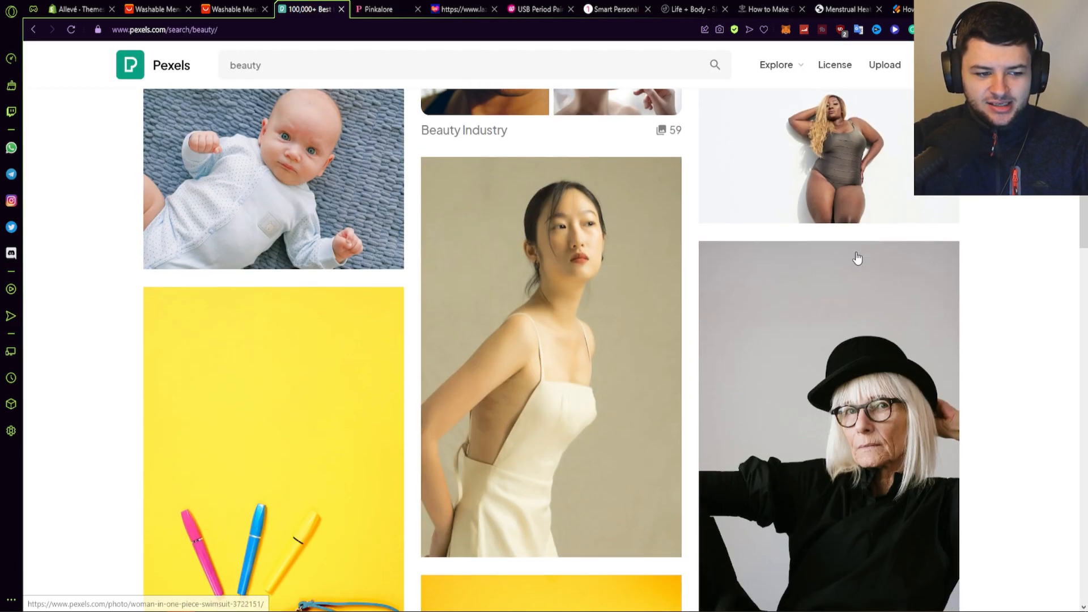
Browse the "beauty" photo results on Pexels for images that could suit the store.
{"action": "scroll", "coordinate": [858, 259], "scroll_direction": "down", "scroll_amount": 20}
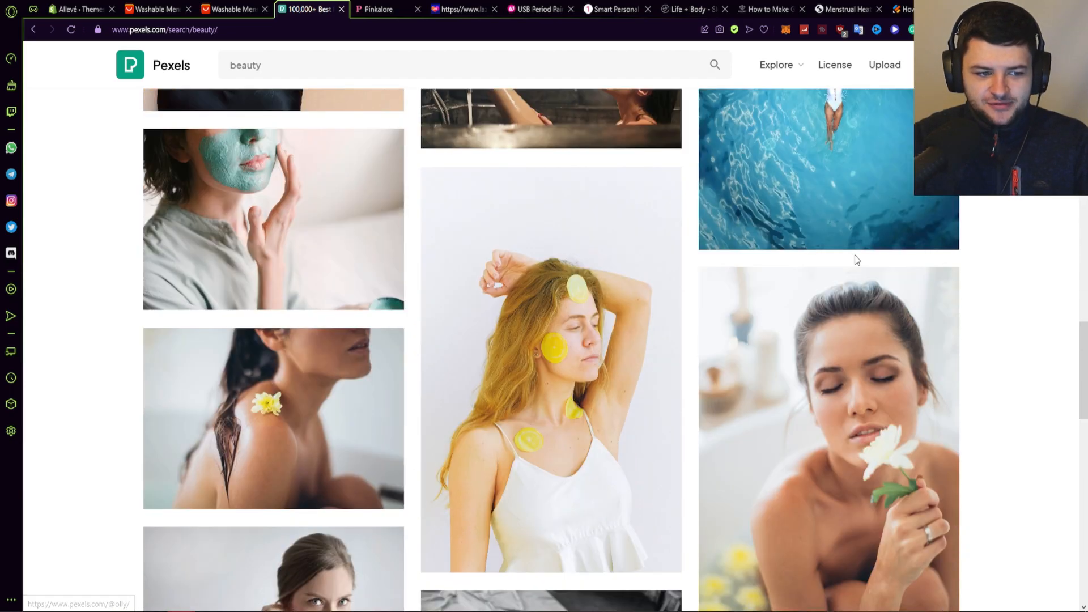
{"action": "scroll", "coordinate": [844, 252], "scroll_direction": "down", "scroll_amount": 20}
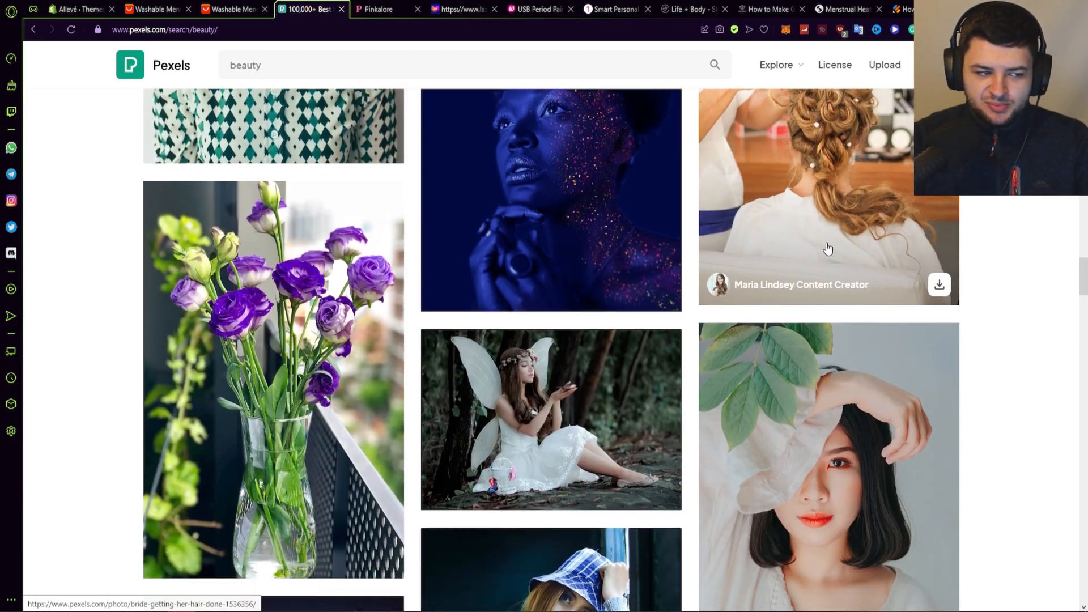
{"action": "scroll", "coordinate": [821, 250], "scroll_direction": "down", "scroll_amount": 20}
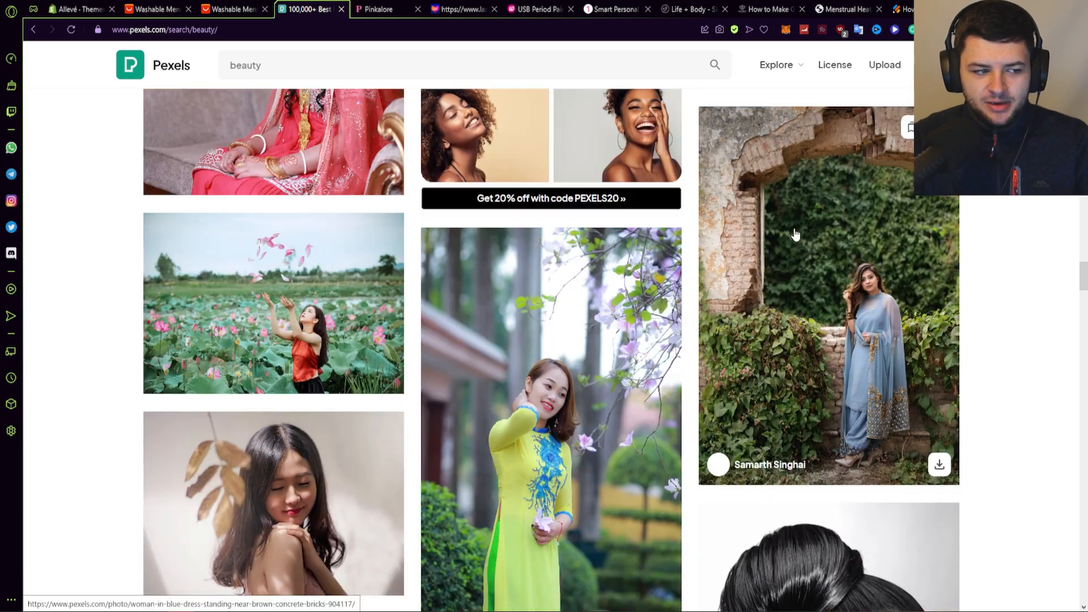
{"action": "scroll", "coordinate": [769, 234], "scroll_direction": "down", "scroll_amount": 15}
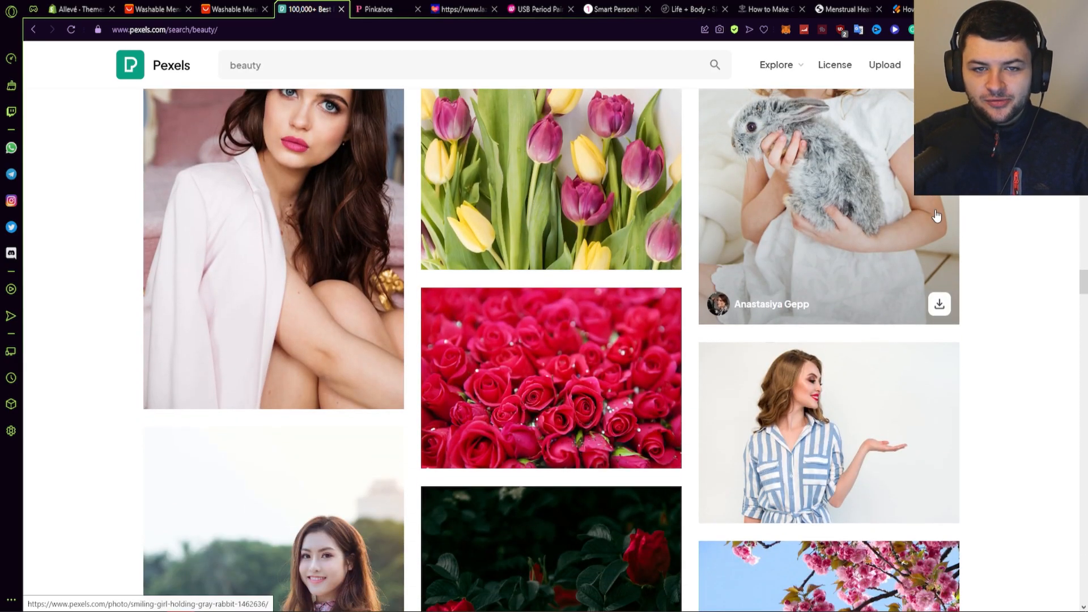
{"action": "scroll", "coordinate": [1017, 328], "scroll_direction": "up", "scroll_amount": 15}
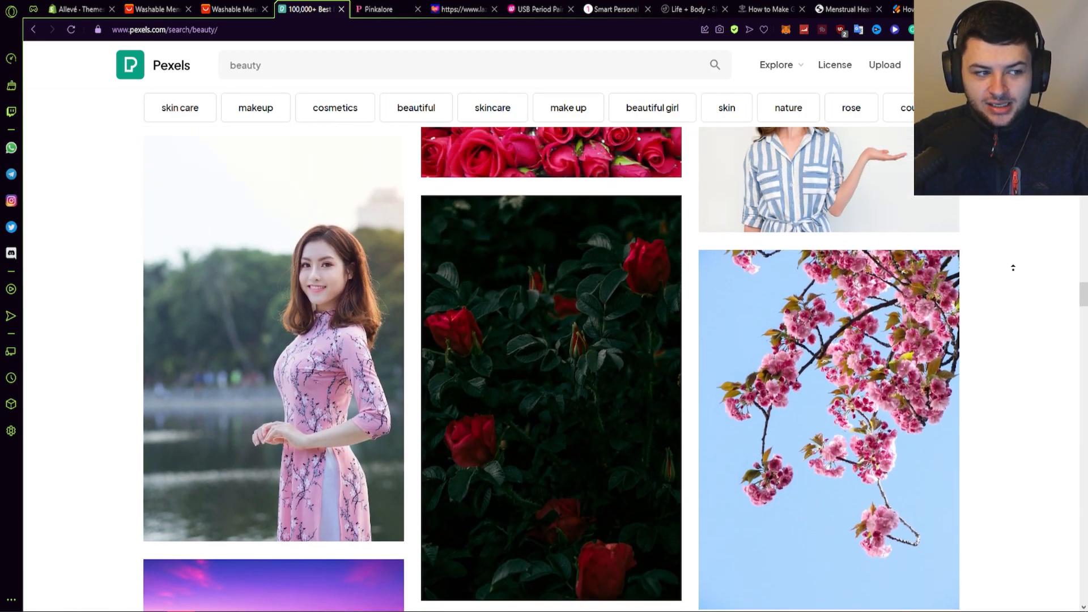
{"action": "scroll", "coordinate": [1017, 215], "scroll_direction": "up", "scroll_amount": 15}
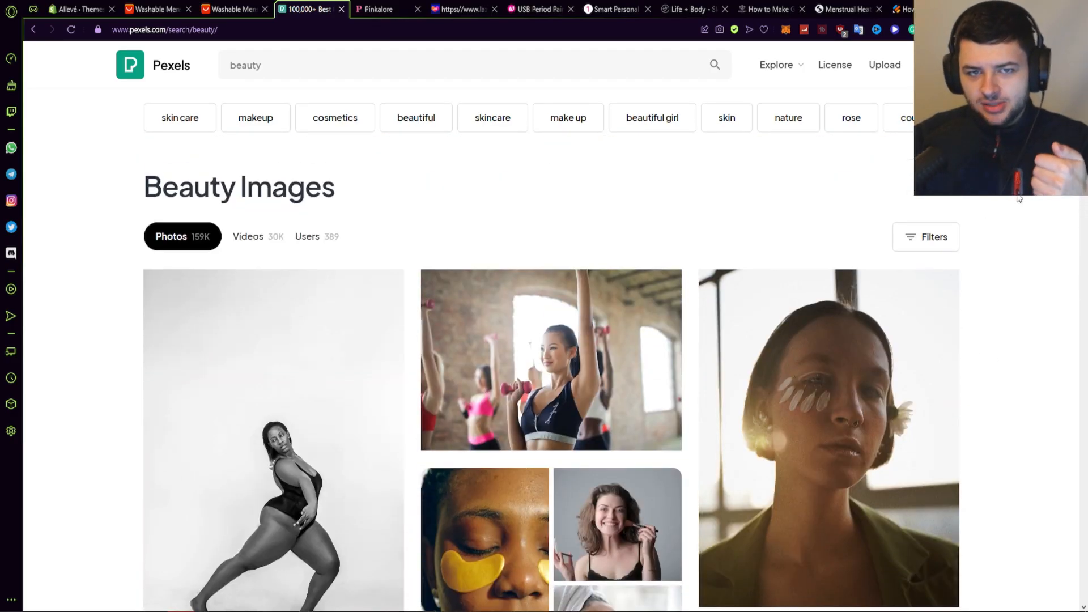
{"action": "scroll", "coordinate": [867, 419], "scroll_direction": "down", "scroll_amount": 8}
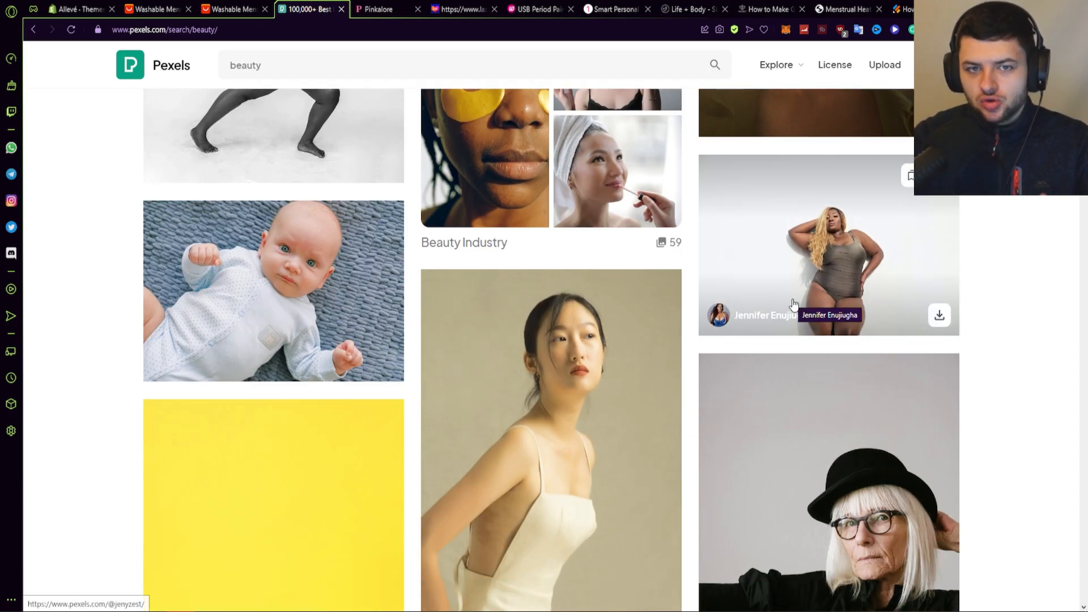
{"action": "scroll", "coordinate": [513, 224], "scroll_direction": "down", "scroll_amount": 11}
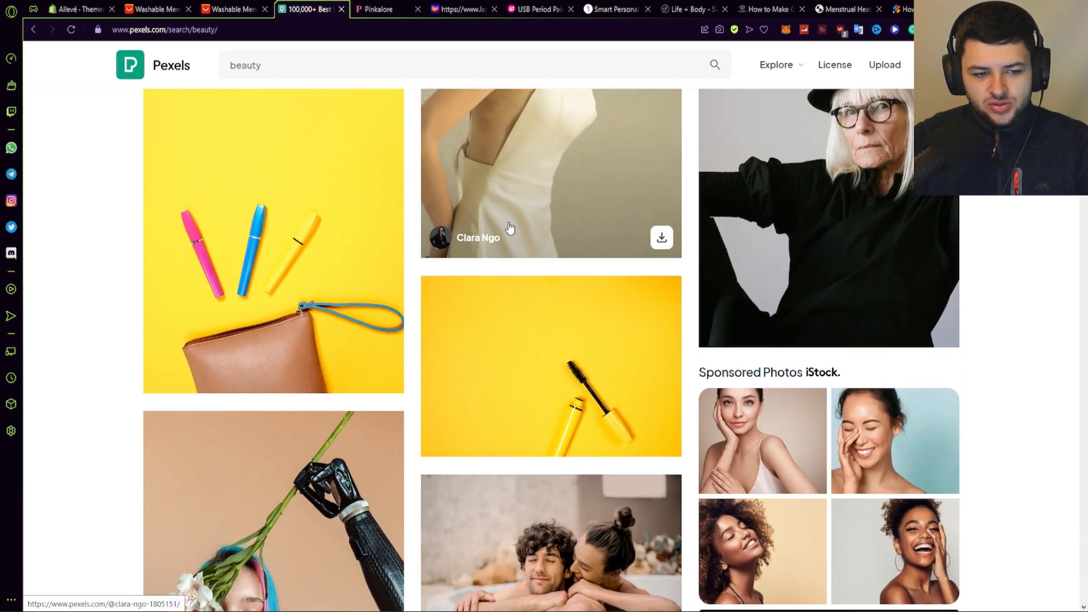
{"action": "scroll", "coordinate": [459, 199], "scroll_direction": "down", "scroll_amount": 7}
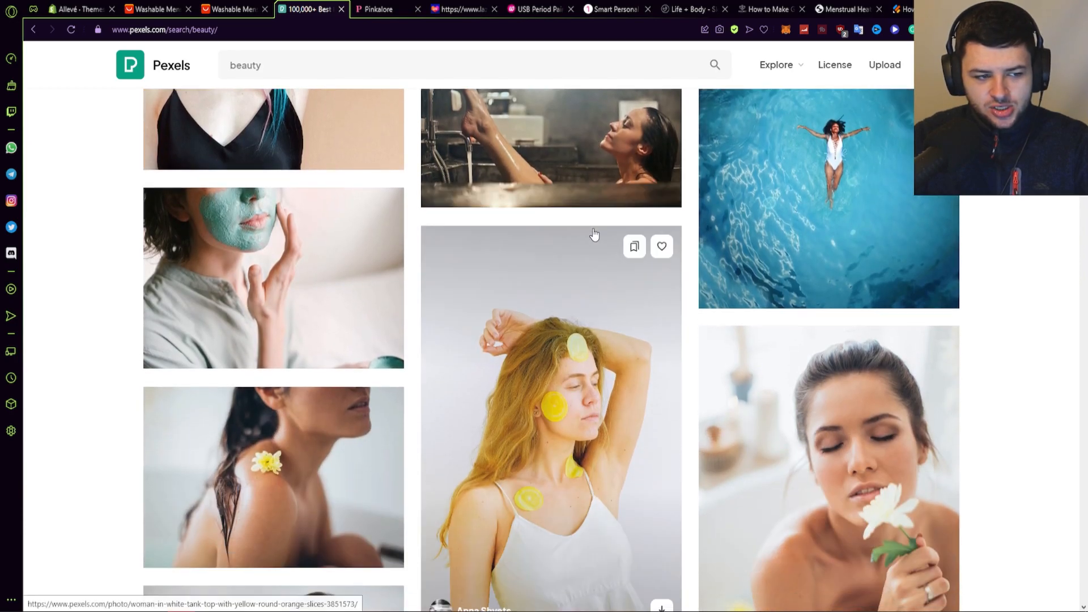
{"action": "scroll", "coordinate": [770, 189], "scroll_direction": "up", "scroll_amount": 5}
{"action": "scroll", "coordinate": [454, 198], "scroll_direction": "up", "scroll_amount": 20}
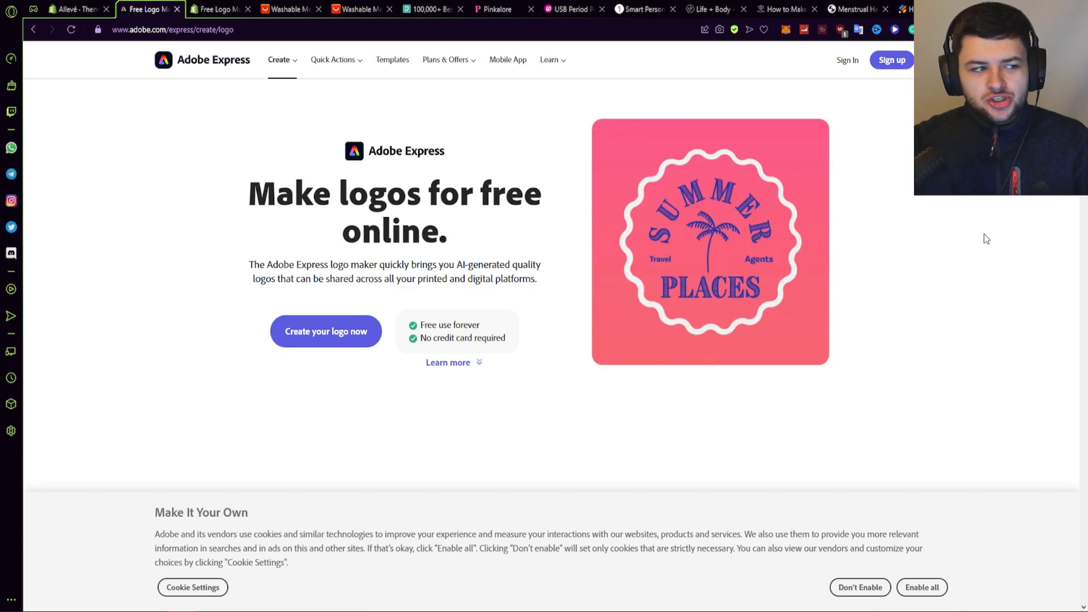
Switch back to Shopify, open the live Sense theme for customizing, and open the heading font selection in its typography settings.
{"action": "left_click", "coordinate": [96, 10]}
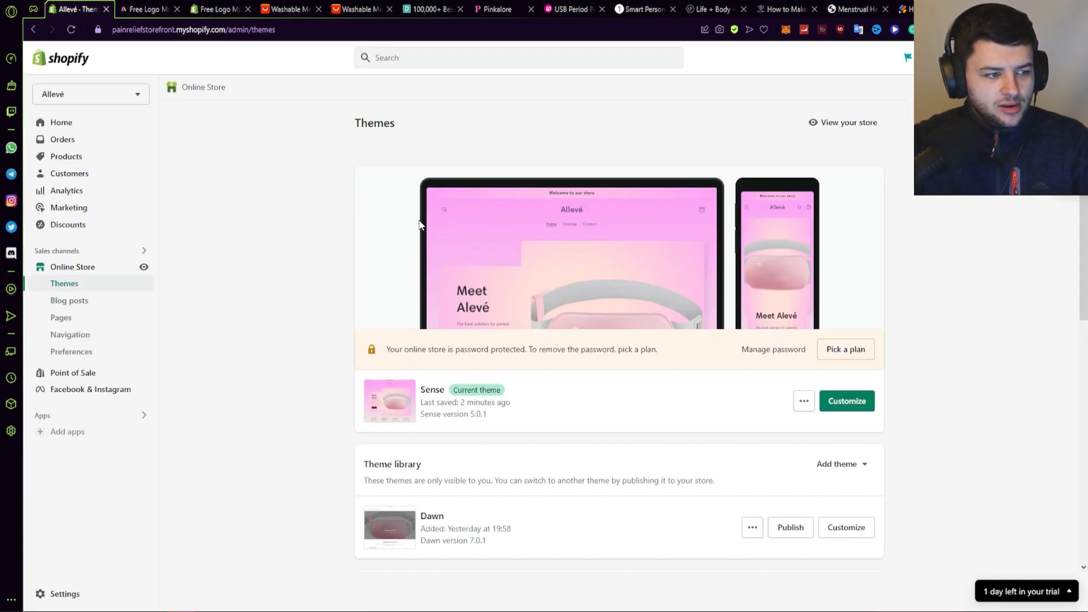
{"action": "left_click", "coordinate": [860, 403]}
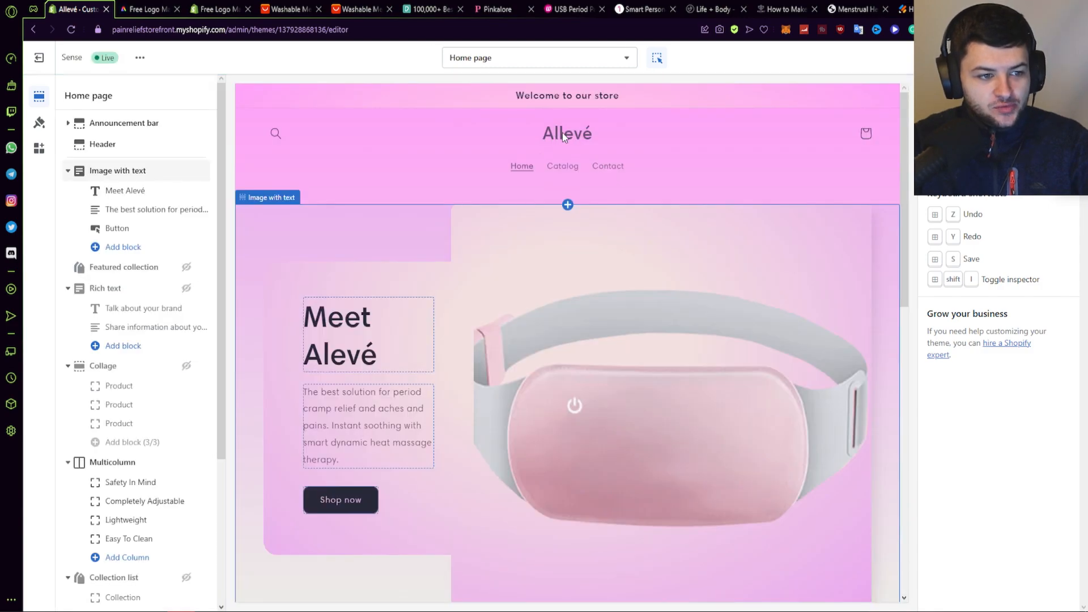
{"action": "left_click", "coordinate": [570, 139]}
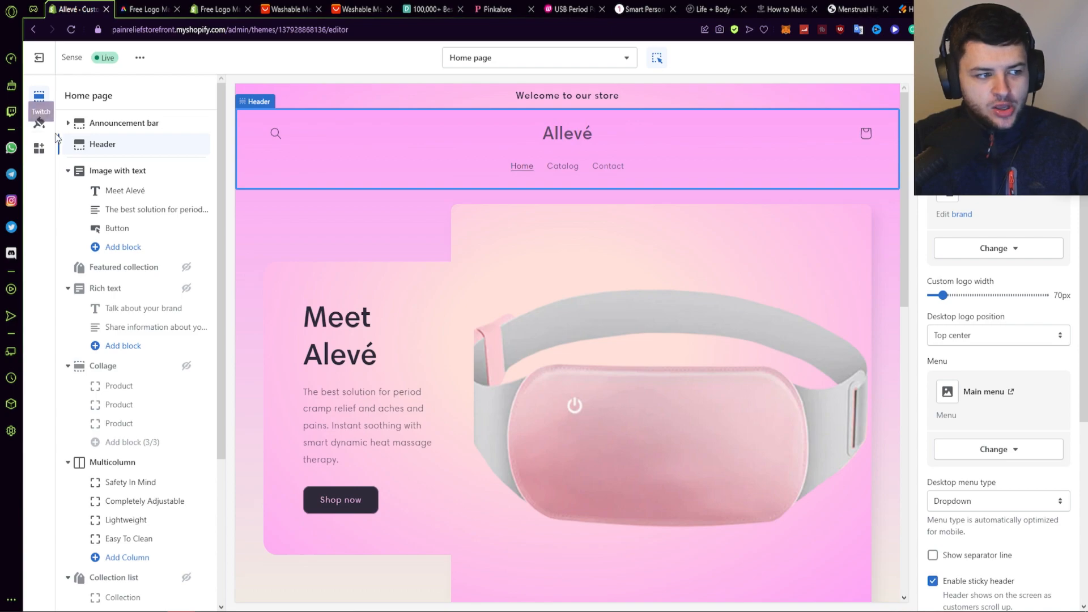
{"action": "left_click", "coordinate": [39, 122]}
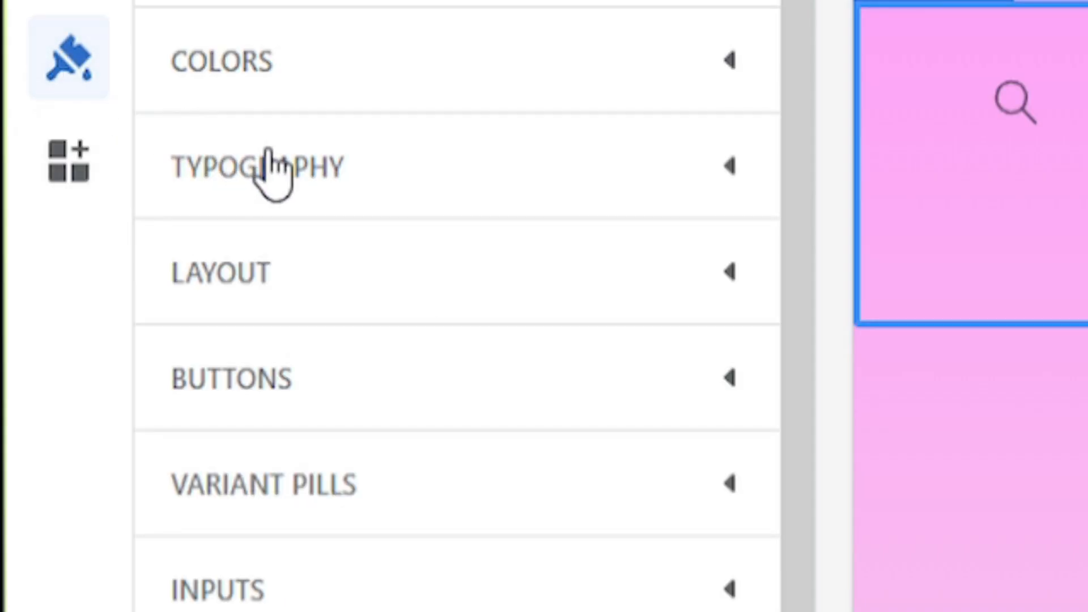
{"action": "left_click", "coordinate": [267, 154]}
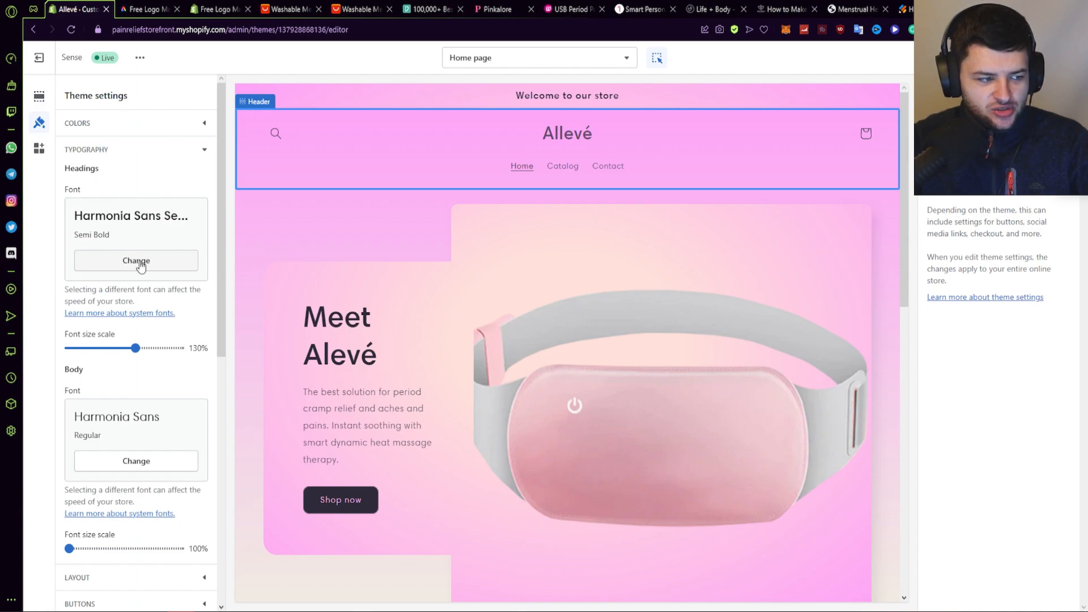
{"action": "scroll", "coordinate": [140, 265], "scroll_direction": "down", "scroll_amount": 1}
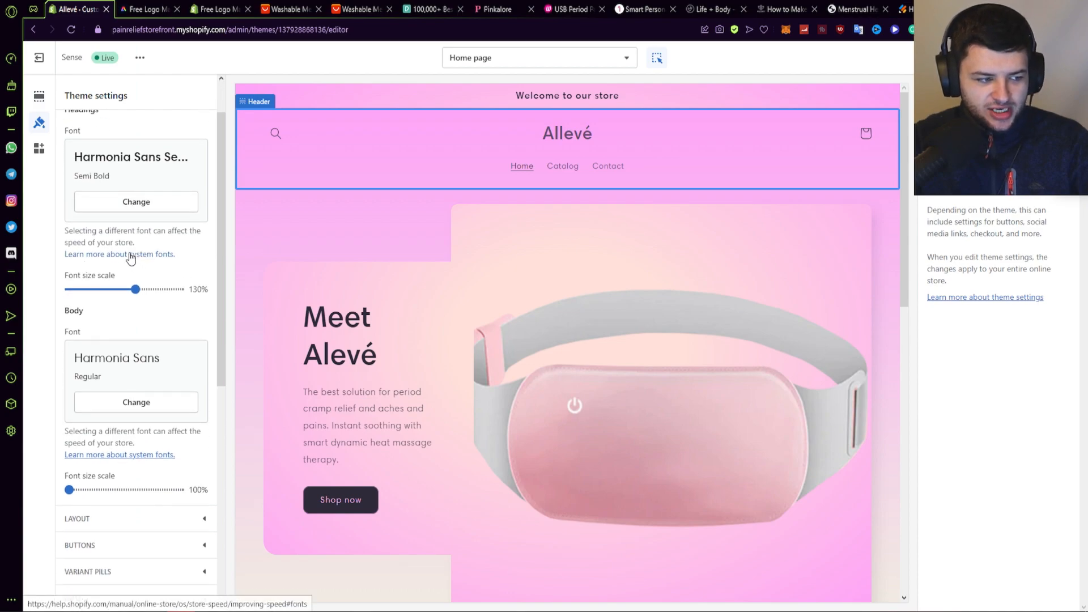
{"action": "left_click", "coordinate": [120, 210]}
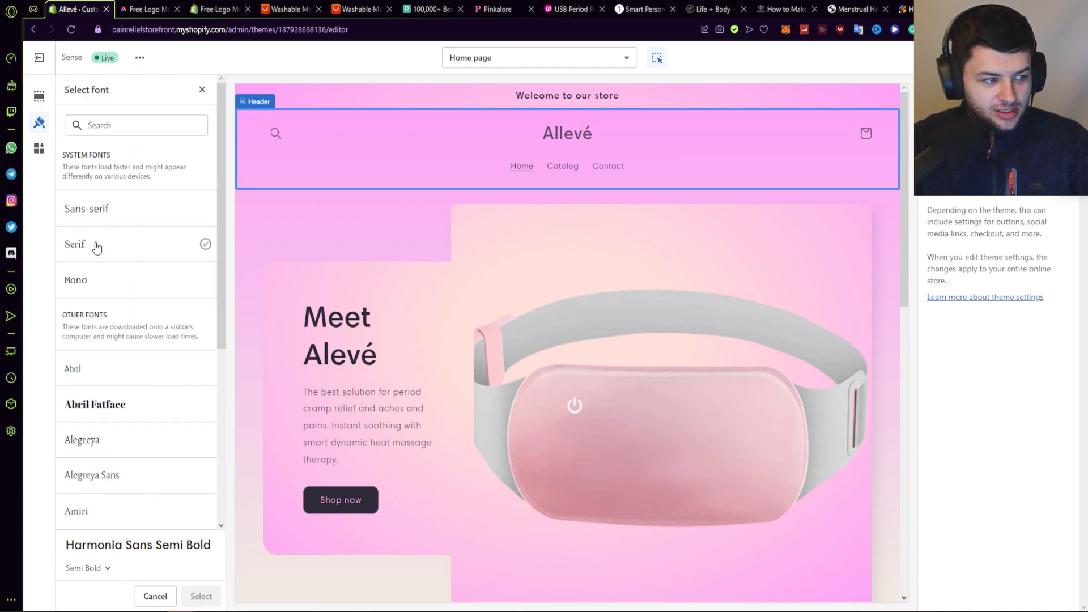
Try out Abril Fatface, Arimo, Mono and Serif as the heading font.
{"action": "scroll", "coordinate": [117, 257], "scroll_direction": "down", "scroll_amount": 1}
{"action": "left_click", "coordinate": [102, 345]}
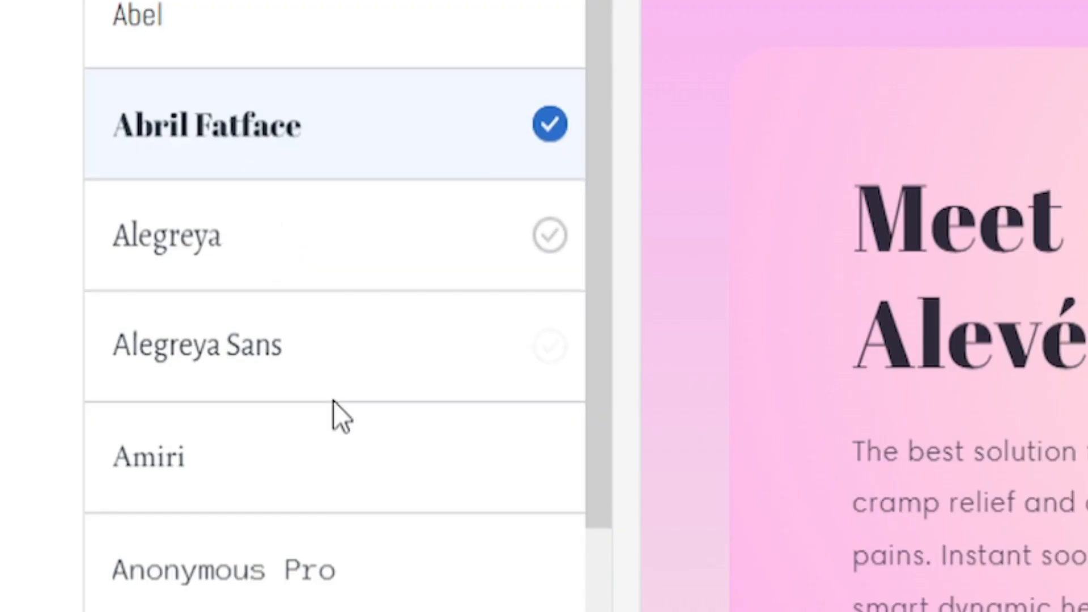
{"action": "scroll", "coordinate": [136, 450], "scroll_direction": "down", "scroll_amount": 3}
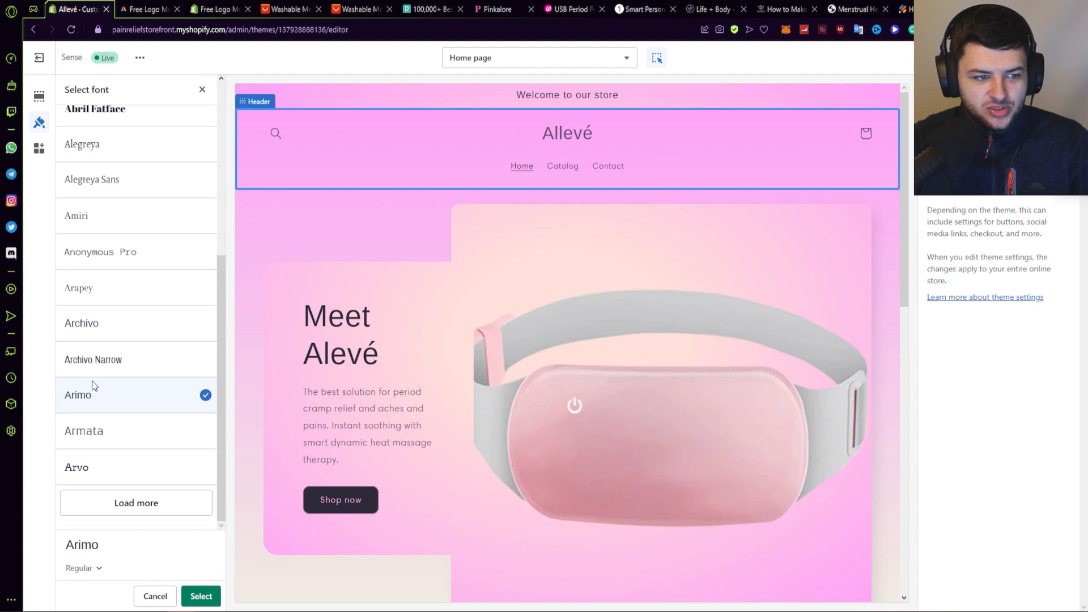
{"action": "scroll", "coordinate": [113, 385], "scroll_direction": "up", "scroll_amount": 1}
{"action": "scroll", "coordinate": [119, 414], "scroll_direction": "down", "scroll_amount": 1}
{"action": "scroll", "coordinate": [102, 431], "scroll_direction": "up", "scroll_amount": 3}
{"action": "scroll", "coordinate": [121, 368], "scroll_direction": "up", "scroll_amount": 2}
{"action": "left_click", "coordinate": [118, 351]}
{"action": "scroll", "coordinate": [117, 352], "scroll_direction": "up", "scroll_amount": 1}
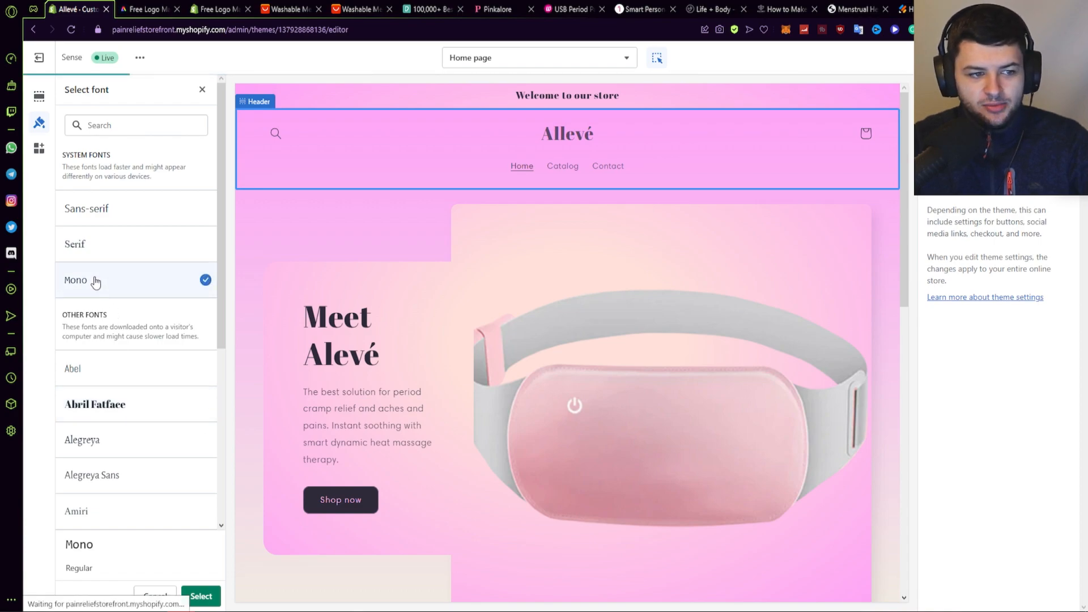
{"action": "left_click", "coordinate": [101, 221]}
{"action": "left_click", "coordinate": [97, 245]}
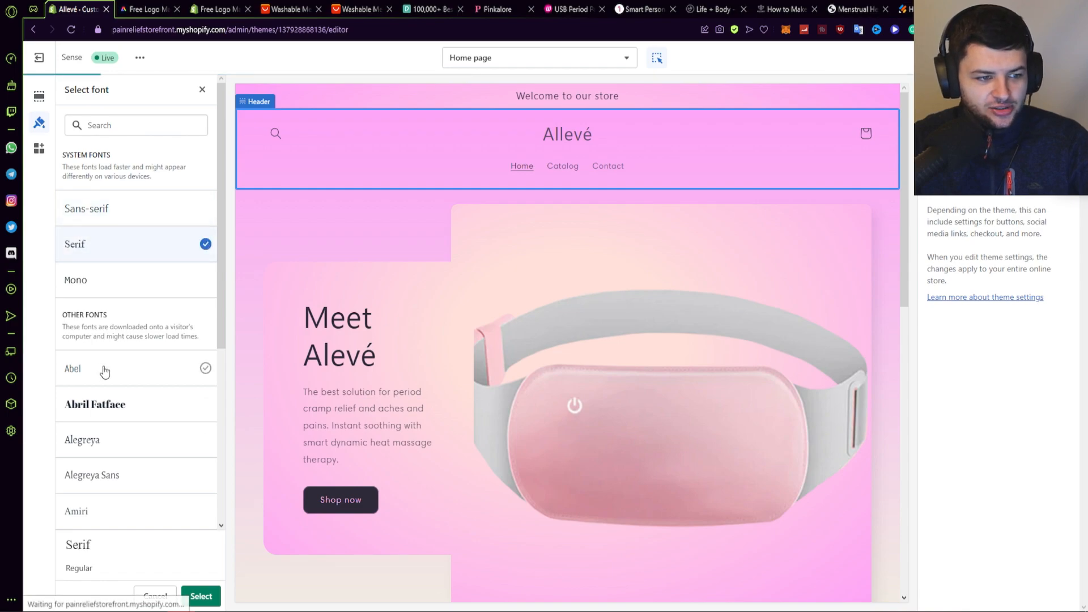
{"action": "scroll", "coordinate": [104, 370], "scroll_direction": "down", "scroll_amount": 3}
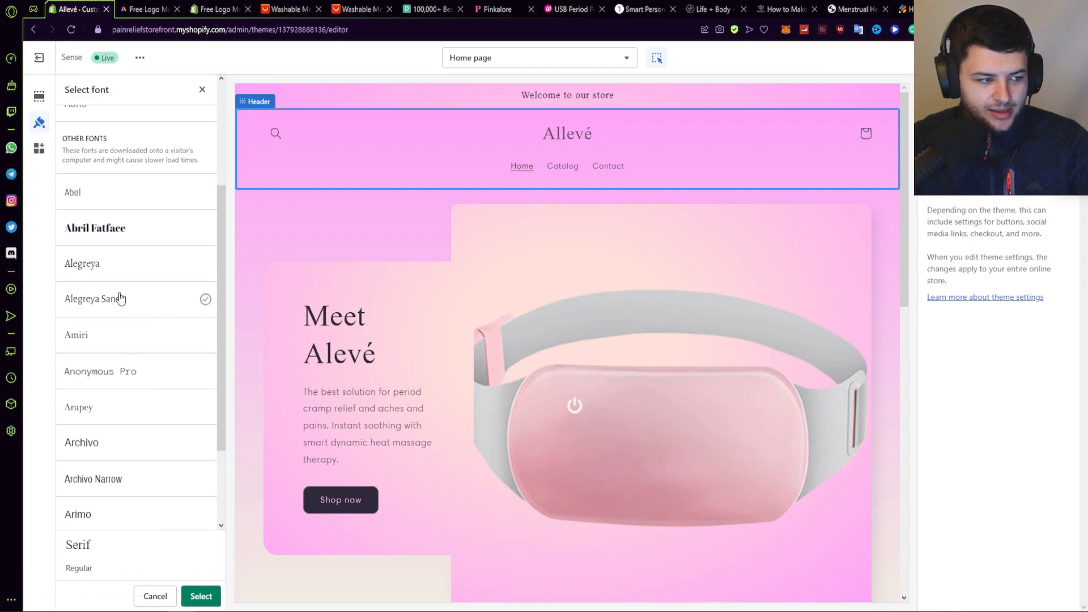
{"action": "left_click", "coordinate": [100, 233]}
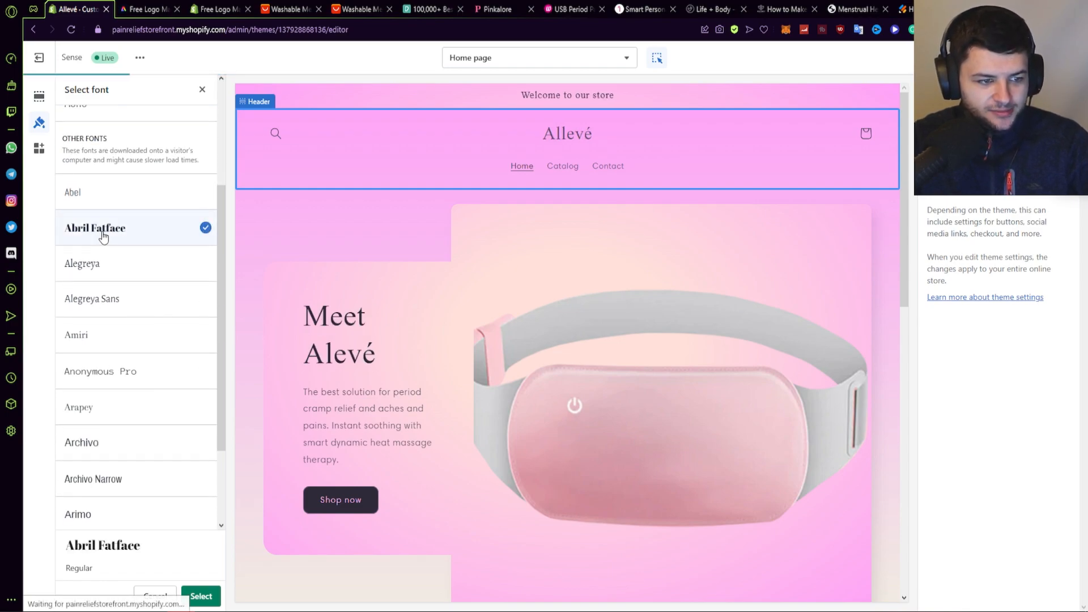
{"action": "left_click", "coordinate": [142, 513]}
Load more fonts and set the heading font to Lato Regular.
{"action": "scroll", "coordinate": [158, 471], "scroll_direction": "down", "scroll_amount": 2}
{"action": "scroll", "coordinate": [161, 393], "scroll_direction": "down", "scroll_amount": 6}
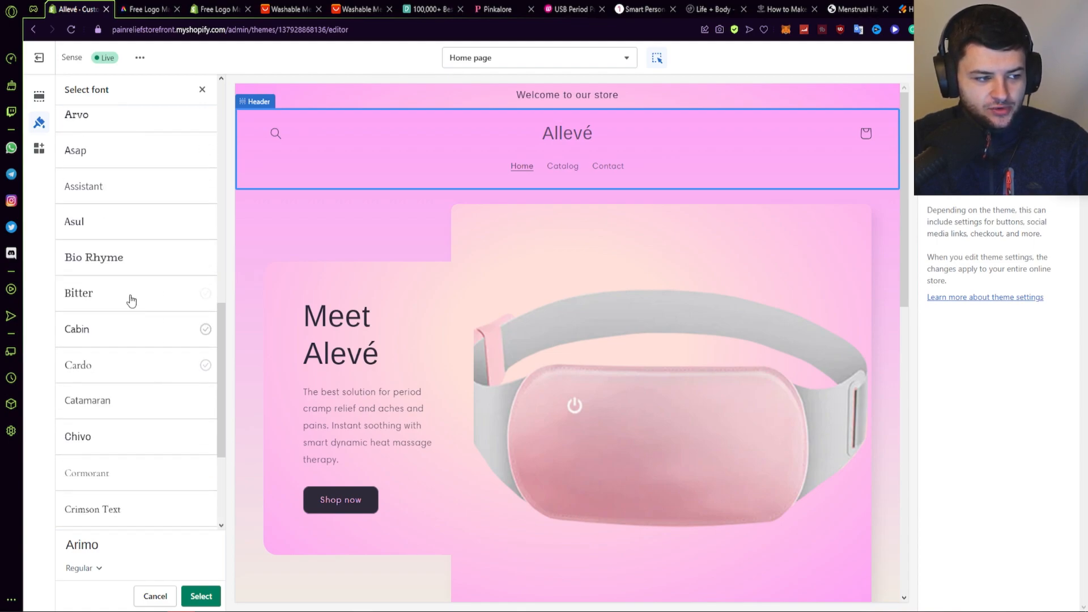
{"action": "scroll", "coordinate": [142, 323], "scroll_direction": "down", "scroll_amount": 3}
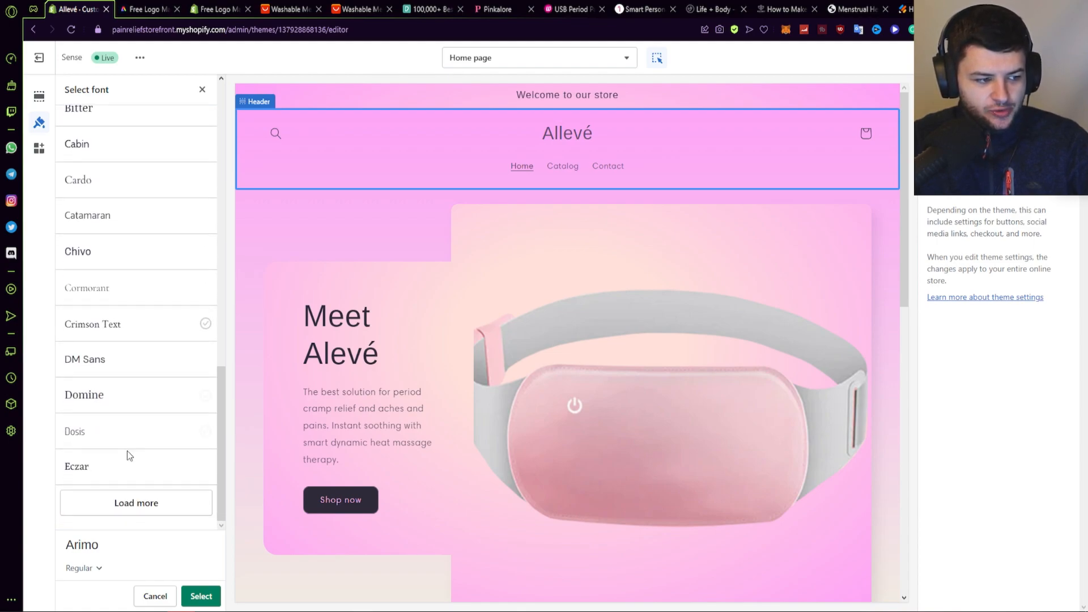
{"action": "scroll", "coordinate": [153, 329], "scroll_direction": "down", "scroll_amount": 4}
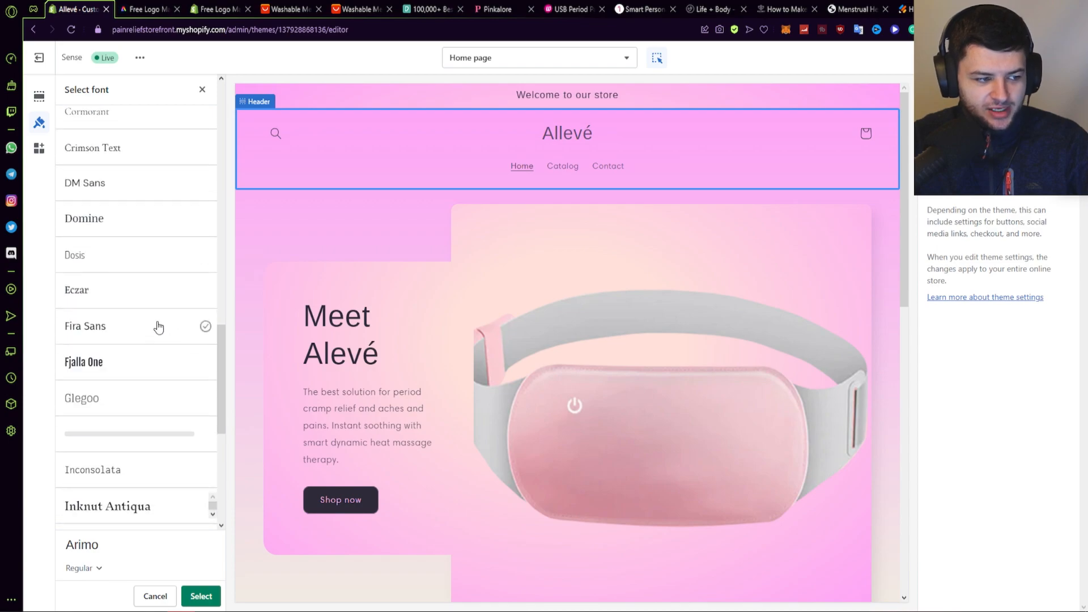
{"action": "scroll", "coordinate": [108, 340], "scroll_direction": "down", "scroll_amount": 5}
{"action": "left_click", "coordinate": [113, 395]}
{"action": "left_click", "coordinate": [204, 596]}
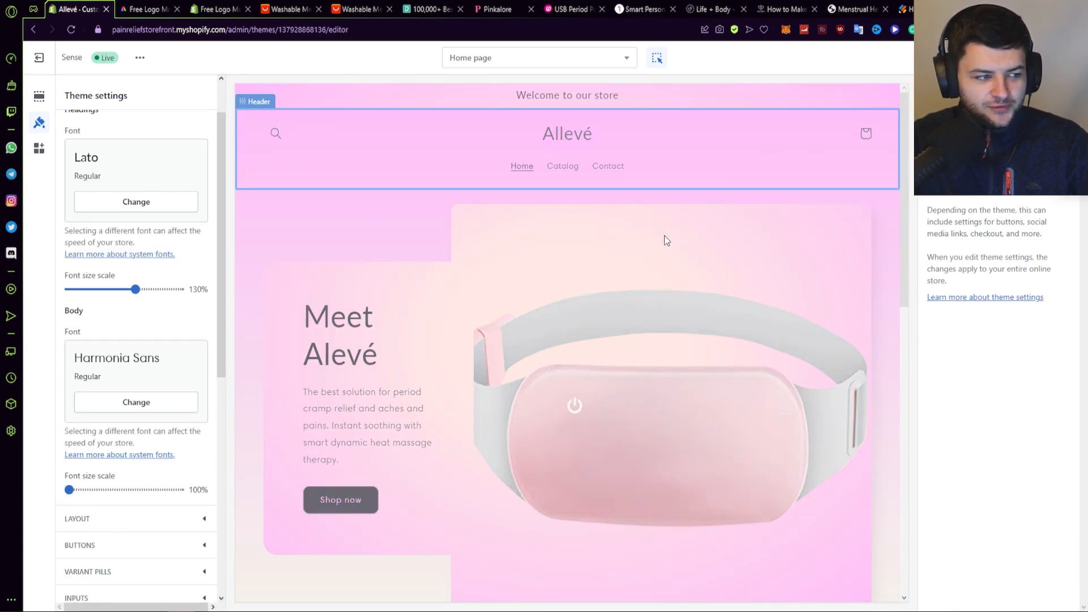
Select the store header, open its brand settings in a separate tab, and examine the default and square logo options.
{"action": "scroll", "coordinate": [132, 230], "scroll_direction": "up", "scroll_amount": 1}
{"action": "left_click", "coordinate": [542, 148]}
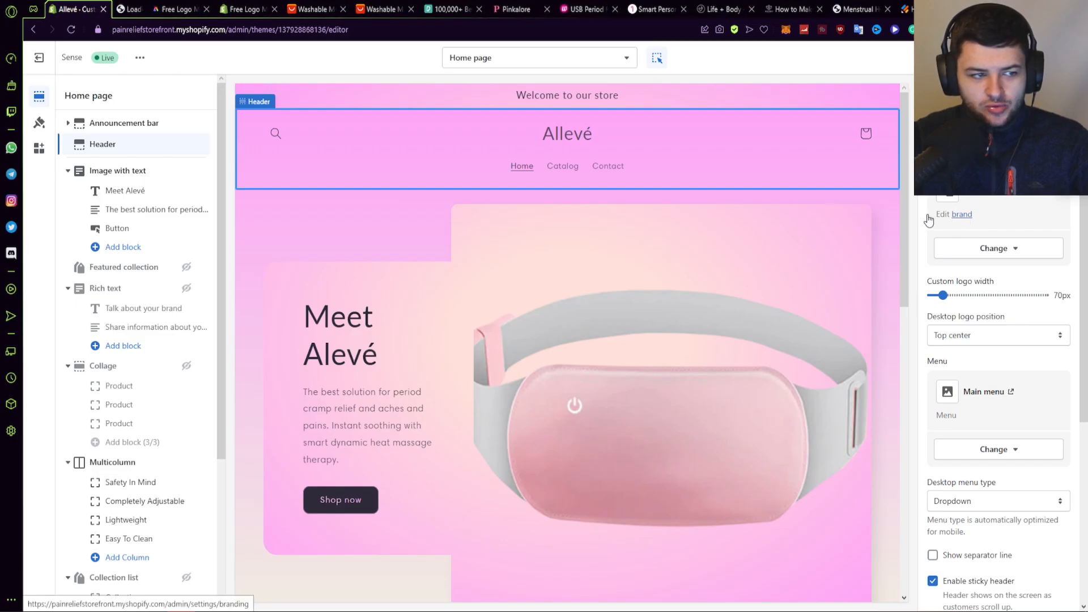
{"action": "middle_click", "coordinate": [929, 220]}
{"action": "left_click", "coordinate": [130, 9]}
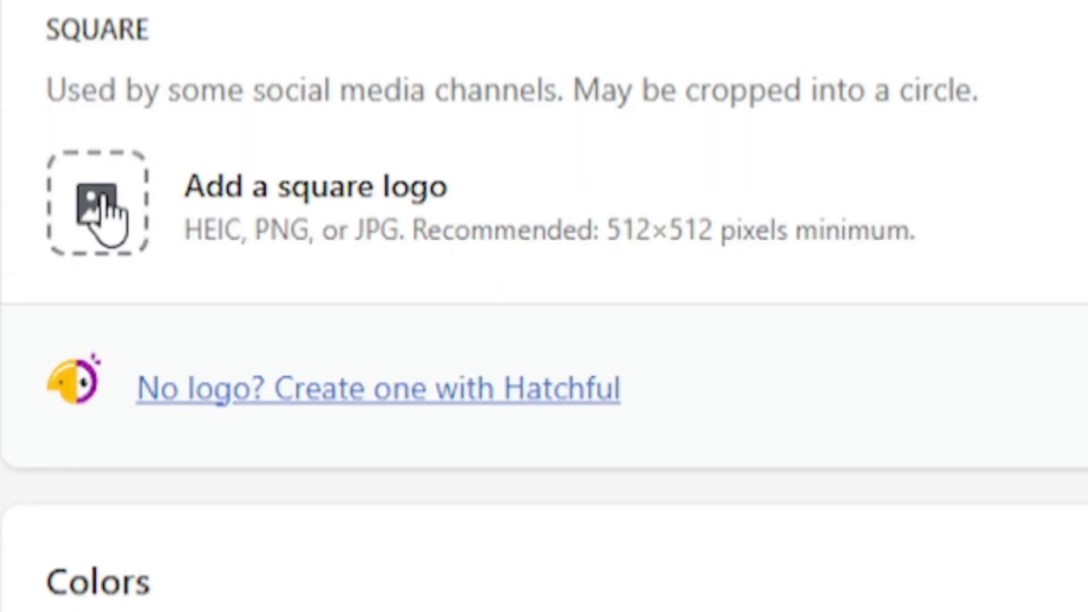
{"action": "scroll", "coordinate": [437, 306], "scroll_direction": "down", "scroll_amount": 4}
{"action": "scroll", "coordinate": [437, 303], "scroll_direction": "up", "scroll_amount": 10}
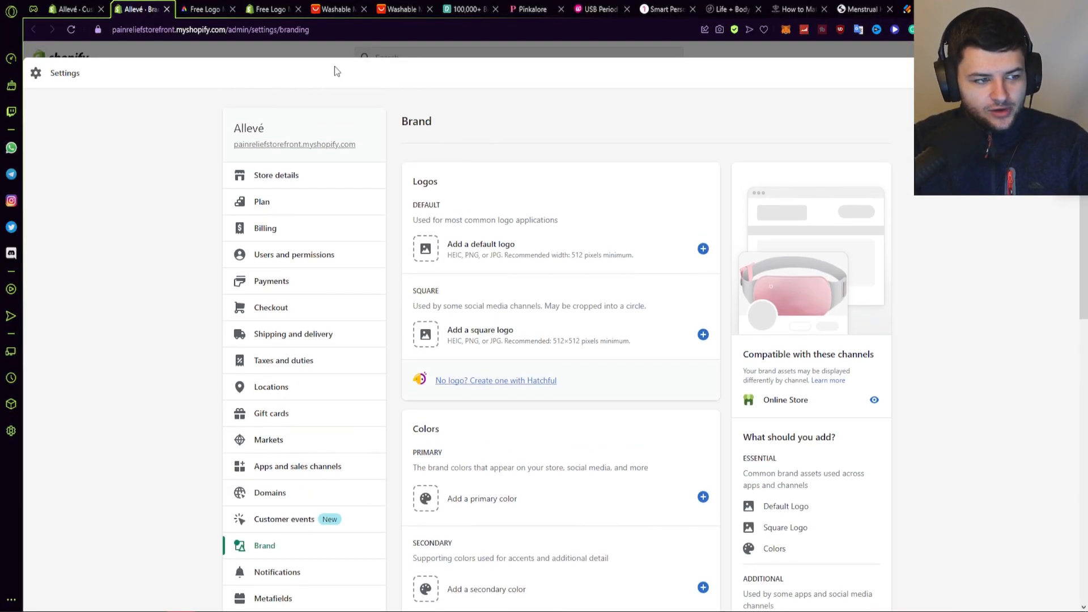
Switch to Adobe Express and start its logo maker, then start the Hatchful logo maker up to the business space choice.
{"action": "left_click", "coordinate": [199, 8]}
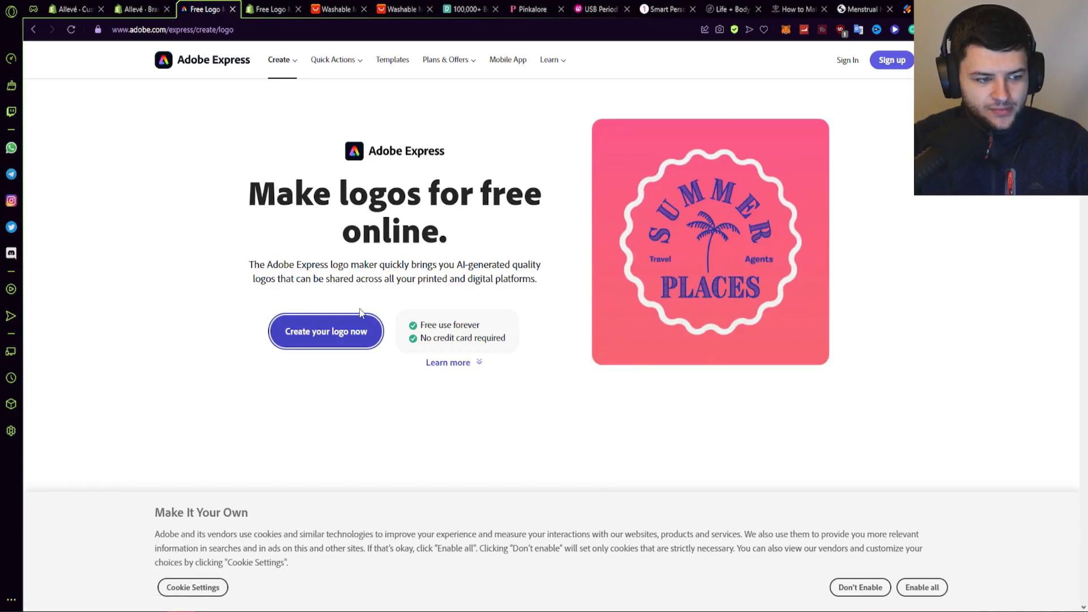
{"action": "left_click", "coordinate": [261, 530]}
{"action": "left_click", "coordinate": [300, 7]}
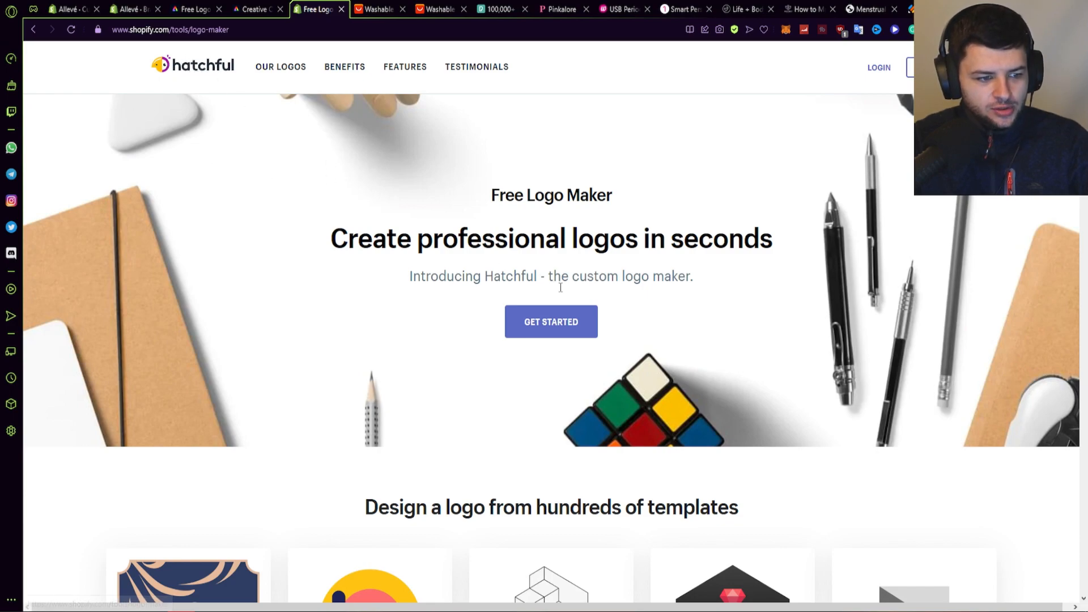
{"action": "left_click", "coordinate": [572, 330]}
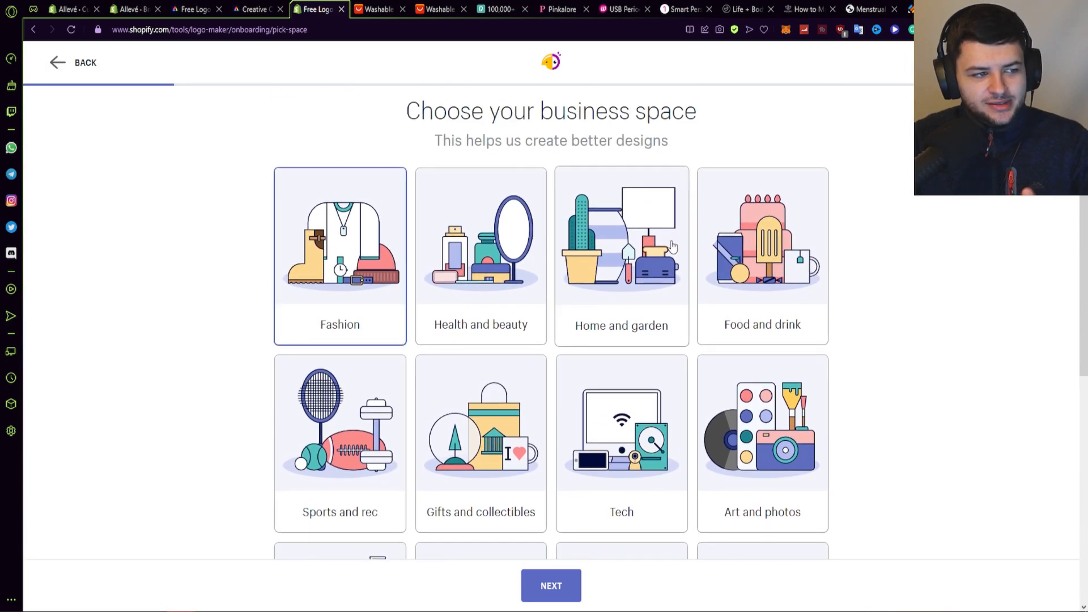
In the Adobe Express logo maker, describe a Massage business called Allievé without a slogan and choose the Bold style.
{"action": "left_click", "coordinate": [285, 9]}
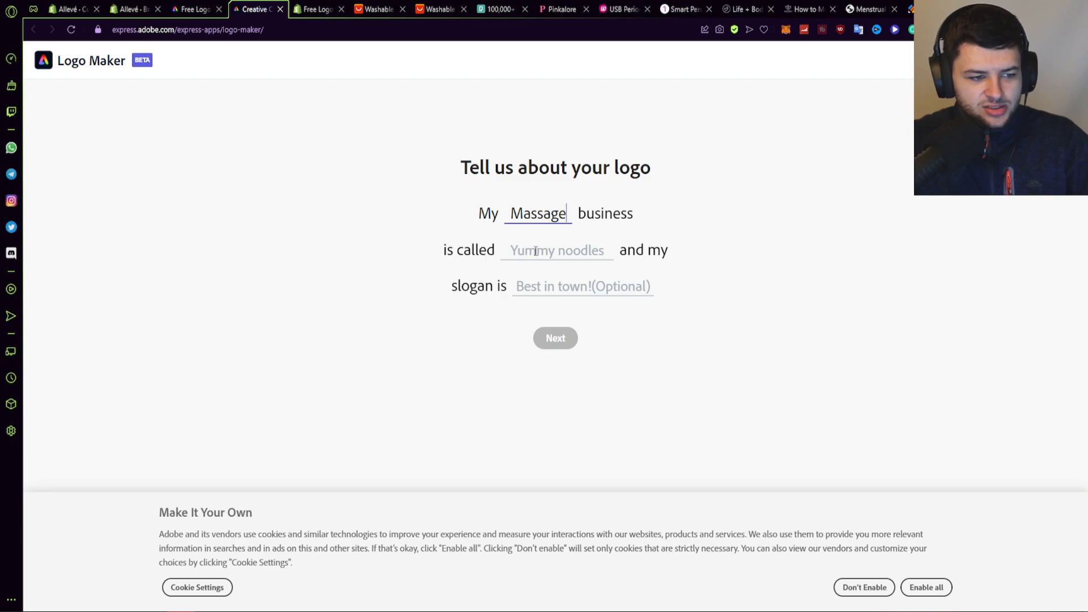
{"action": "type", "text": "Allievé"}
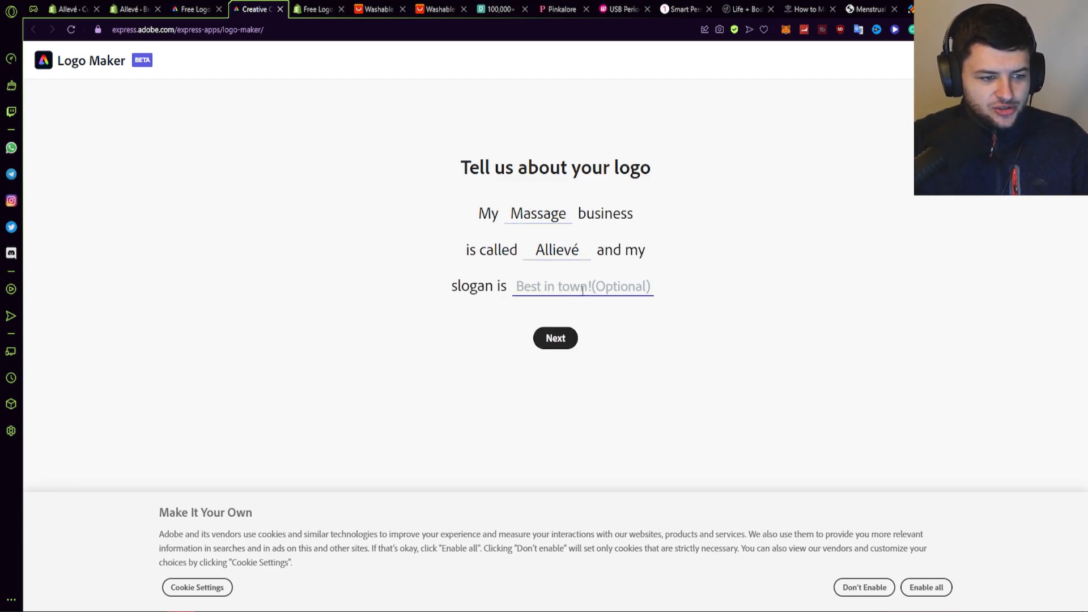
{"action": "left_click", "coordinate": [555, 343]}
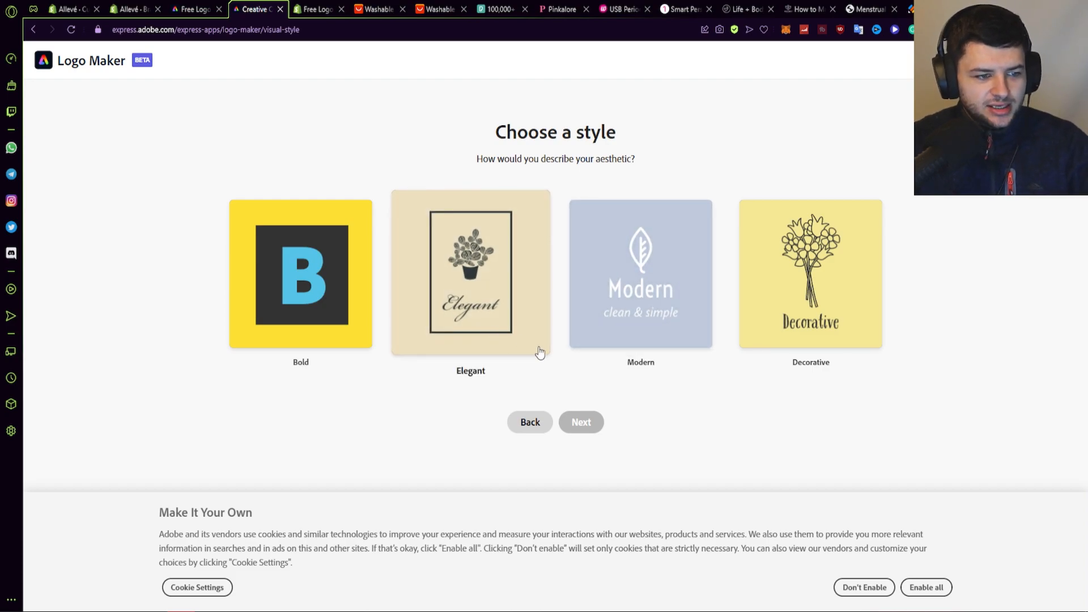
{"action": "left_click", "coordinate": [309, 264]}
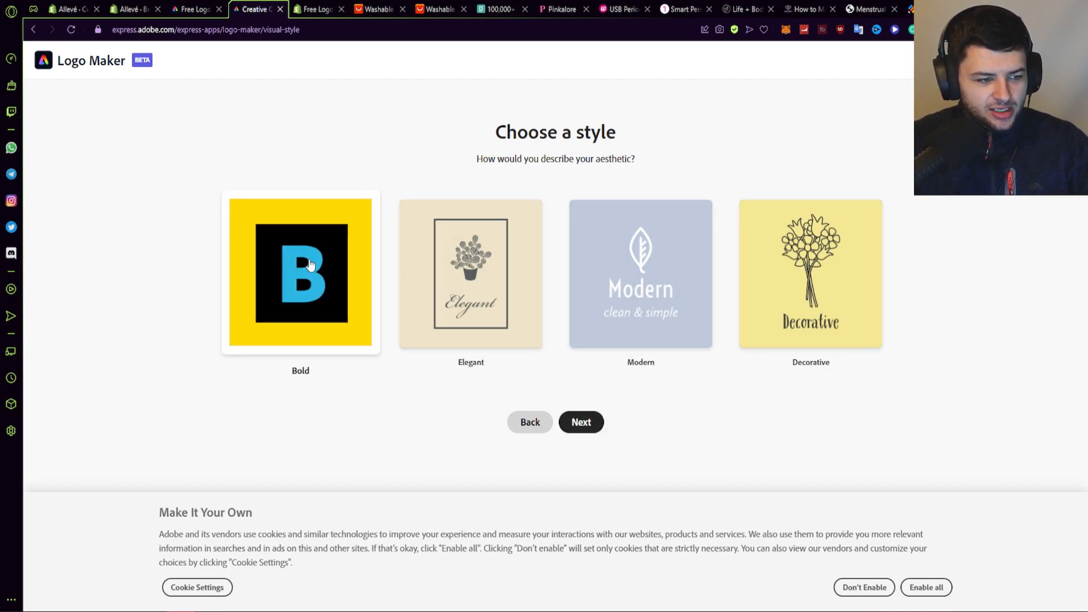
{"action": "left_click", "coordinate": [581, 422]}
Accept all cookies, then choose the massage icon of two raised hands and generate the logo designs.
{"action": "scroll", "coordinate": [586, 369], "scroll_direction": "down", "scroll_amount": 5}
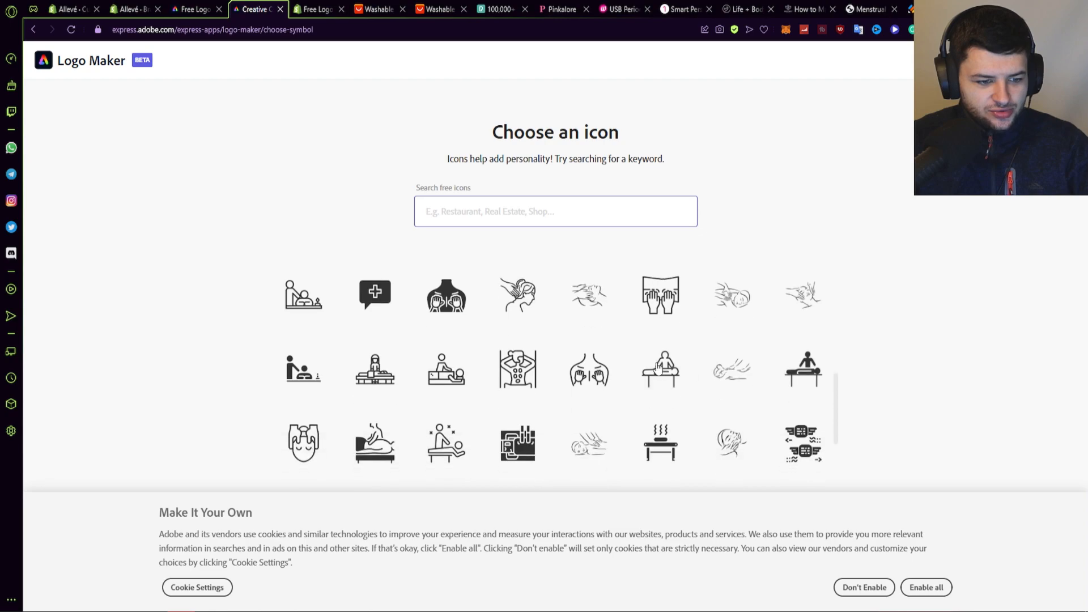
{"action": "scroll", "coordinate": [567, 369], "scroll_direction": "up", "scroll_amount": 3}
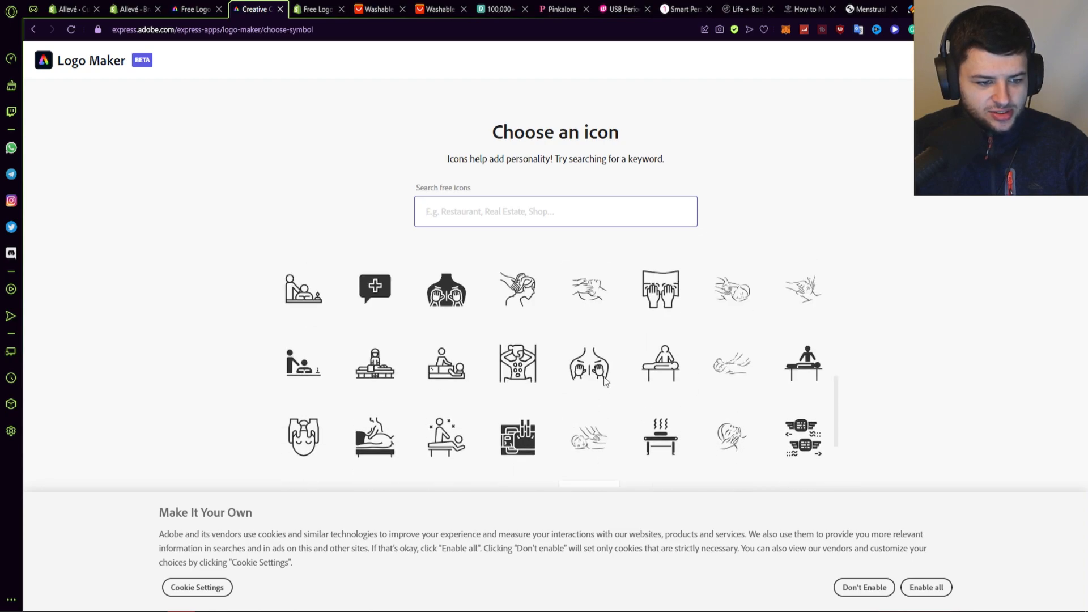
{"action": "left_click", "coordinate": [915, 589]}
{"action": "scroll", "coordinate": [401, 374], "scroll_direction": "down", "scroll_amount": 5}
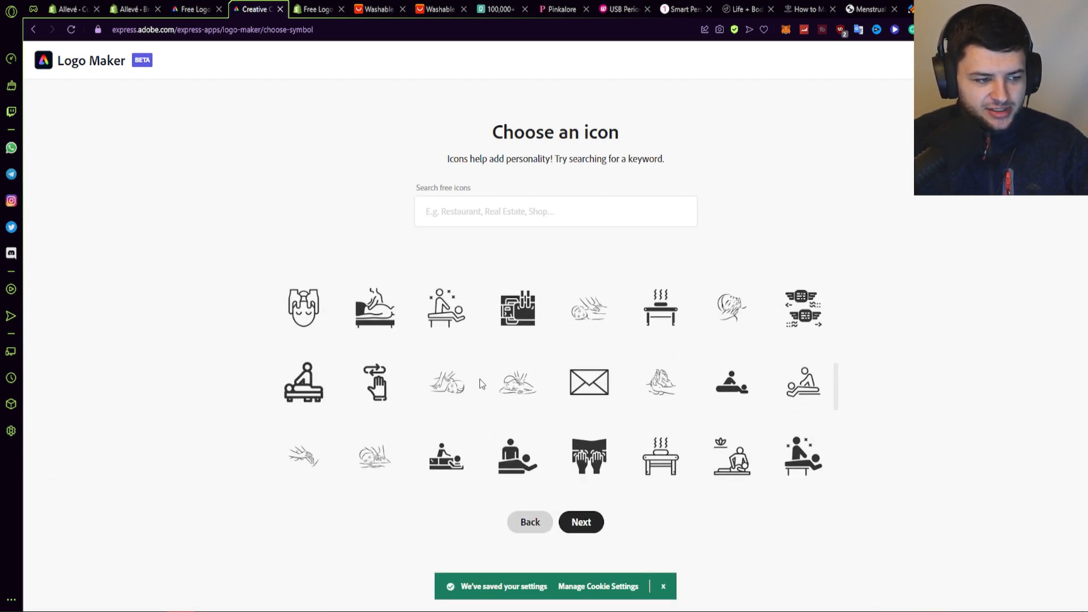
{"action": "scroll", "coordinate": [401, 391], "scroll_direction": "down", "scroll_amount": 5}
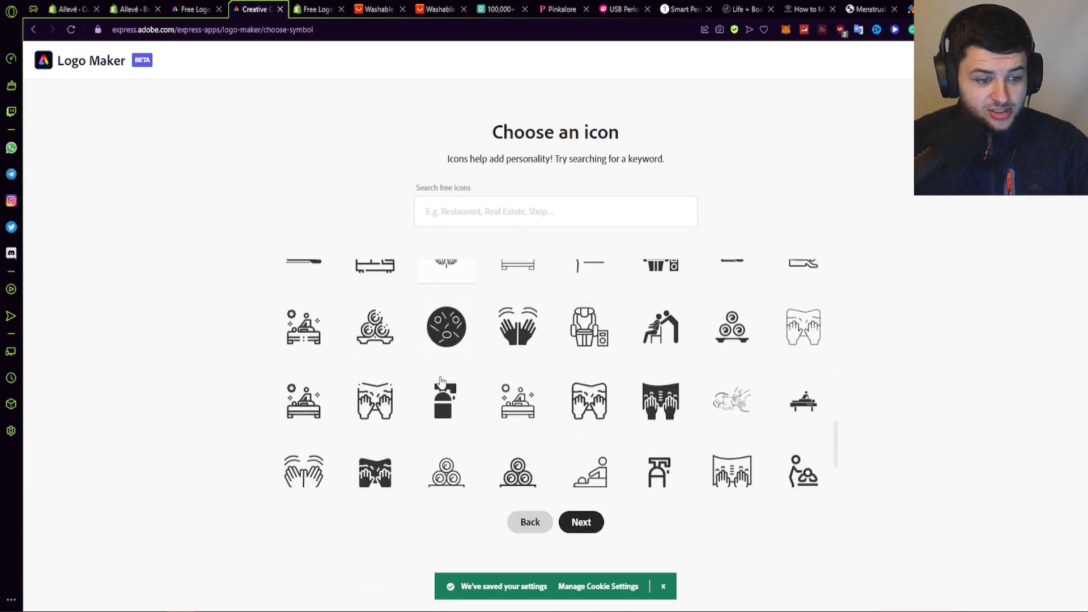
{"action": "left_click", "coordinate": [502, 319]}
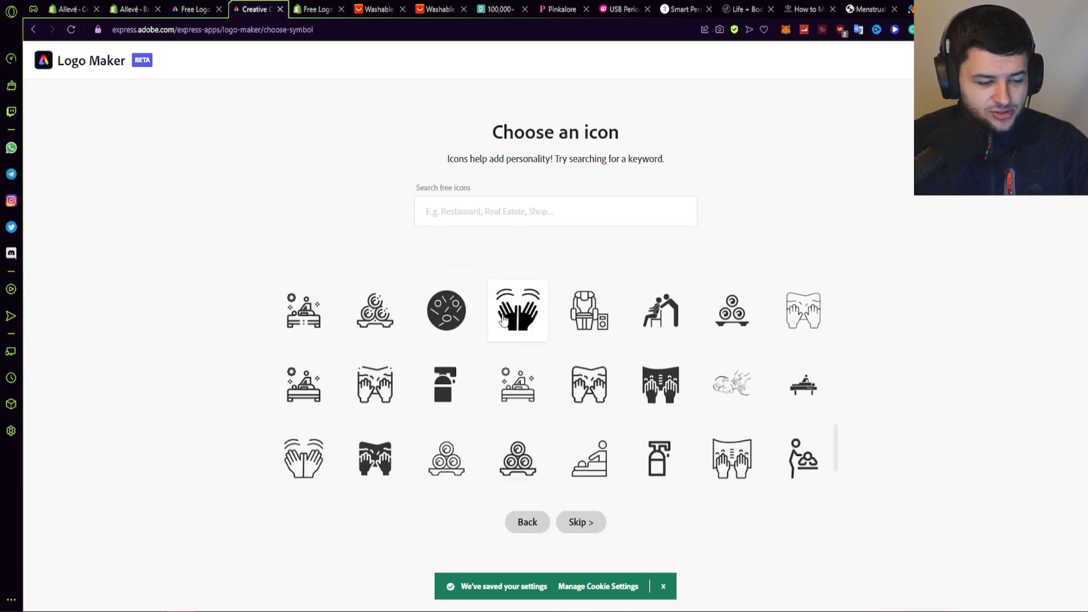
{"action": "left_click", "coordinate": [520, 309]}
{"action": "left_click", "coordinate": [577, 522]}
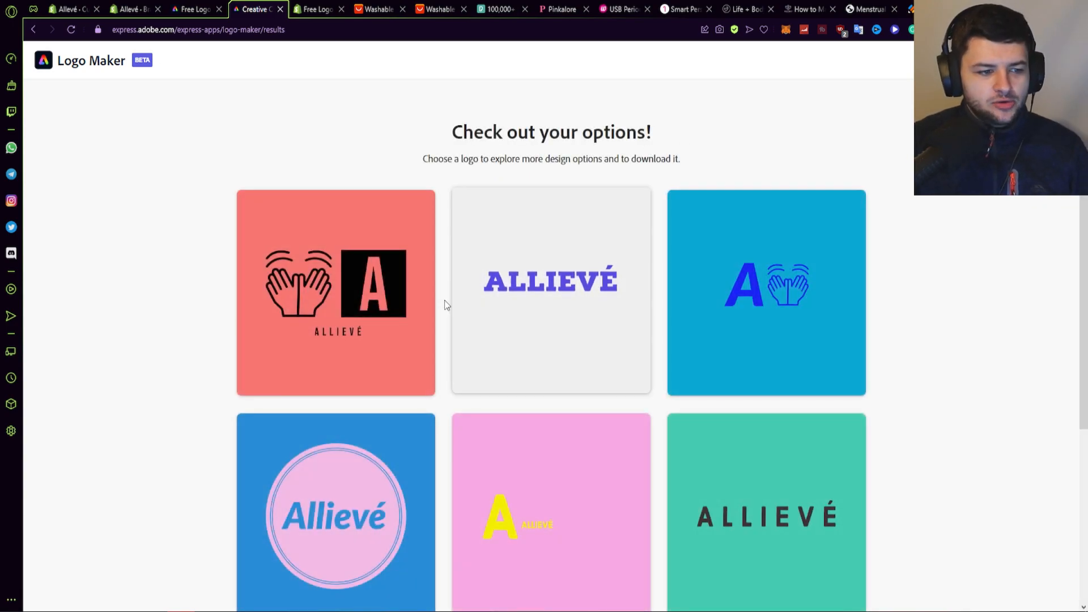
Examine the generated Allievé logo designs down to the end of the results.
{"action": "scroll", "coordinate": [805, 269], "scroll_direction": "down", "scroll_amount": 3}
{"action": "scroll", "coordinate": [768, 278], "scroll_direction": "down", "scroll_amount": 10}
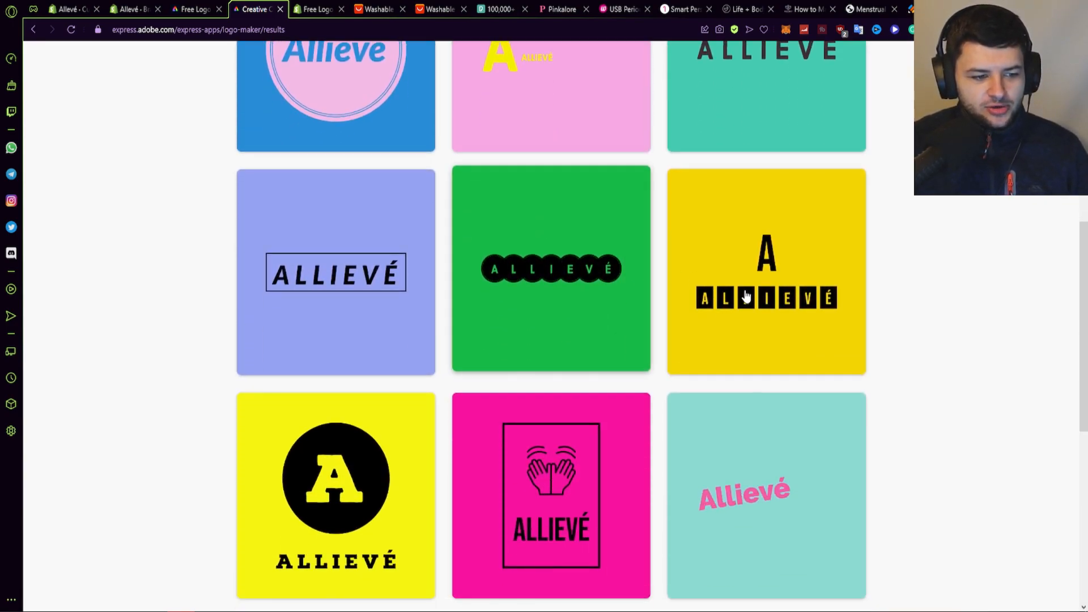
{"action": "scroll", "coordinate": [452, 240], "scroll_direction": "down", "scroll_amount": 17}
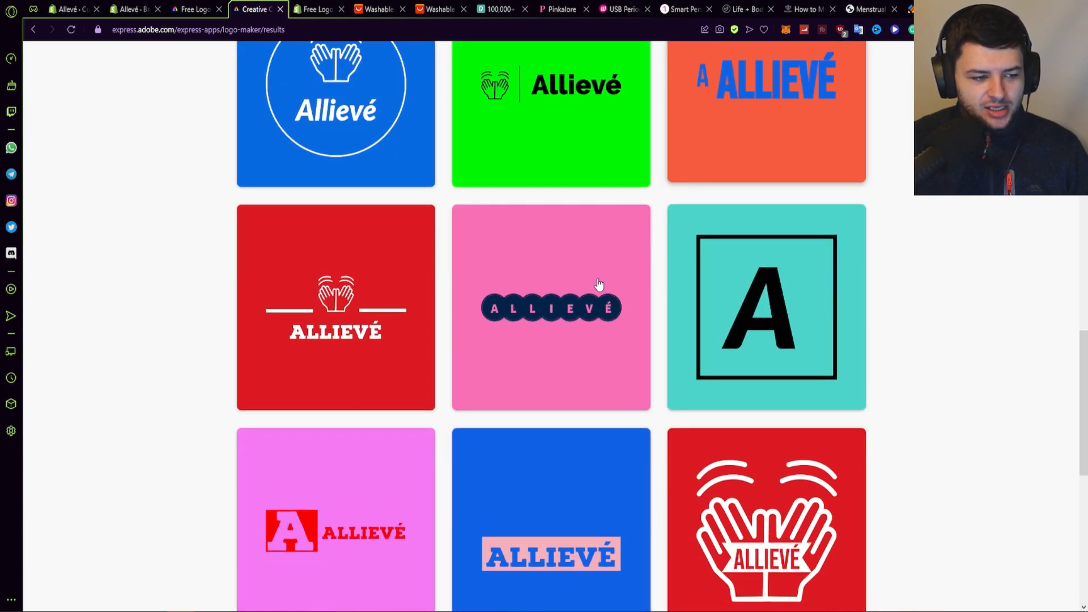
{"action": "scroll", "coordinate": [609, 281], "scroll_direction": "down", "scroll_amount": 7}
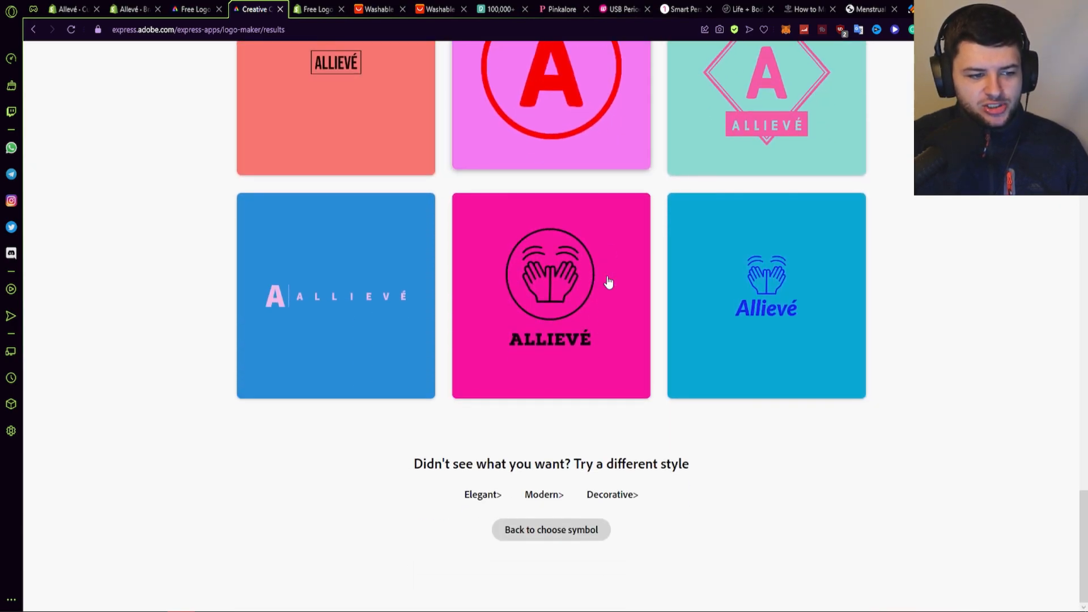
Switch to the Hatchful logo maker and choose Health and beauty as the business space.
{"action": "left_click", "coordinate": [318, 9]}
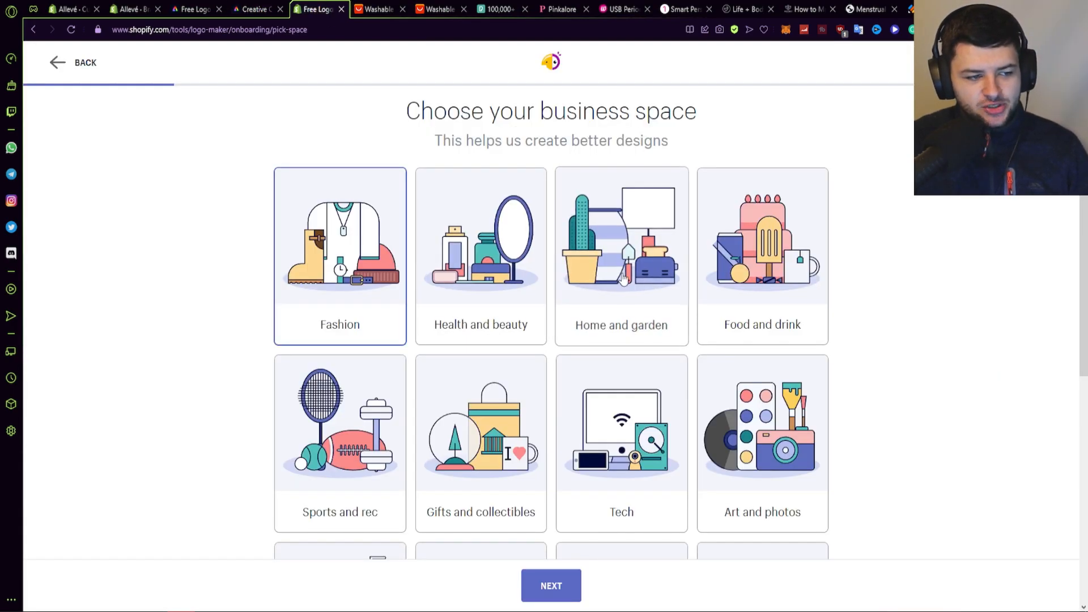
{"action": "scroll", "coordinate": [423, 275], "scroll_direction": "down", "scroll_amount": 3}
{"action": "scroll", "coordinate": [623, 257], "scroll_direction": "down", "scroll_amount": 4}
{"action": "scroll", "coordinate": [567, 283], "scroll_direction": "up", "scroll_amount": 4}
{"action": "left_click", "coordinate": [480, 216]}
{"action": "left_click", "coordinate": [556, 581]}
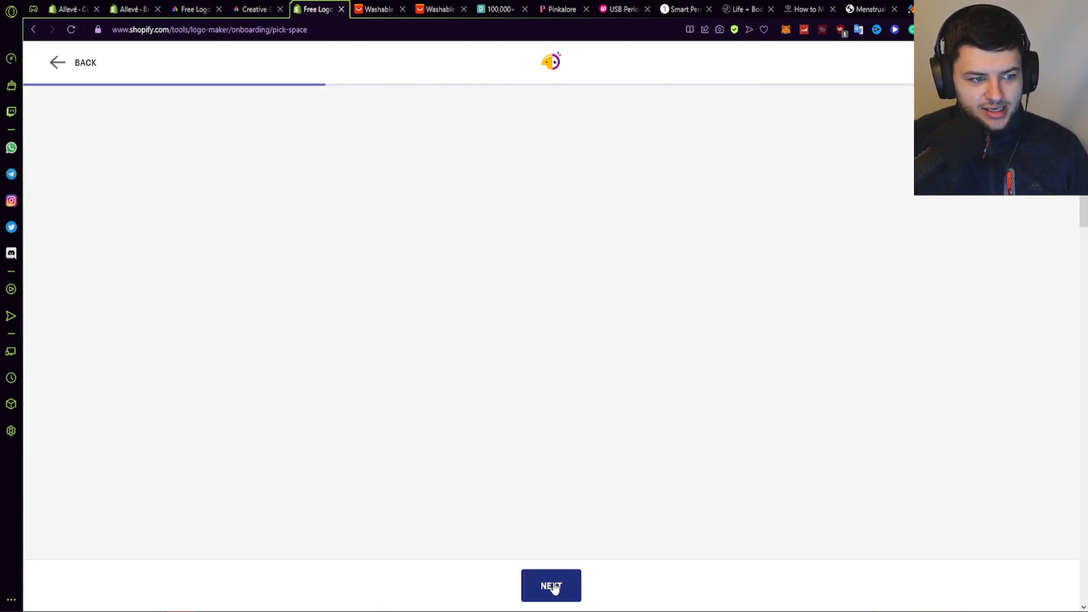
Keep the Bold visual style, enter Allievé as the business name, and continue without choosing any logo usage.
{"action": "scroll", "coordinate": [452, 338], "scroll_direction": "down", "scroll_amount": 5}
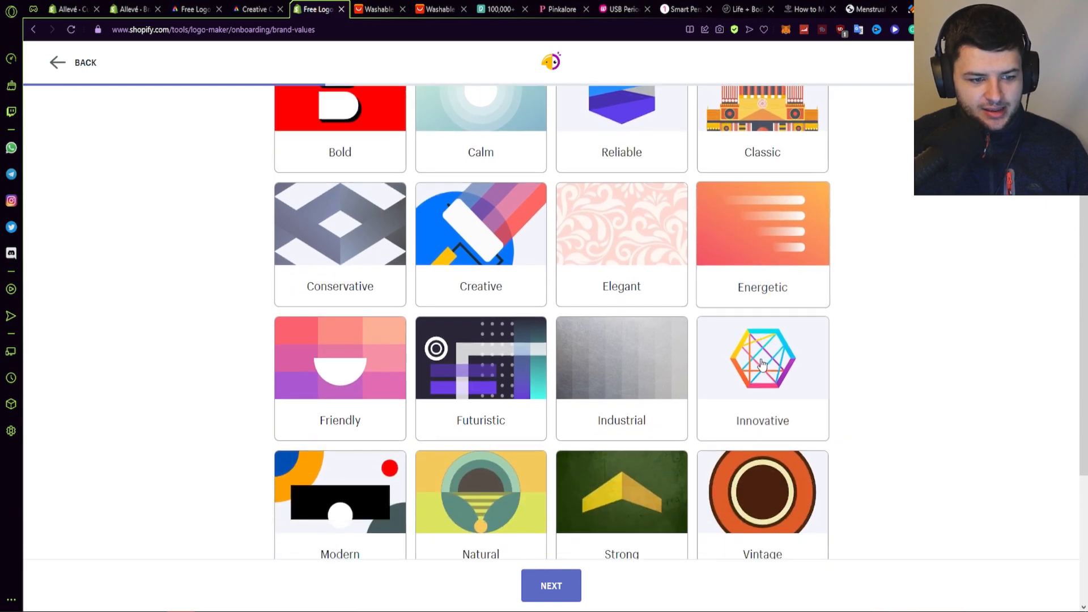
{"action": "scroll", "coordinate": [416, 334], "scroll_direction": "up", "scroll_amount": 5}
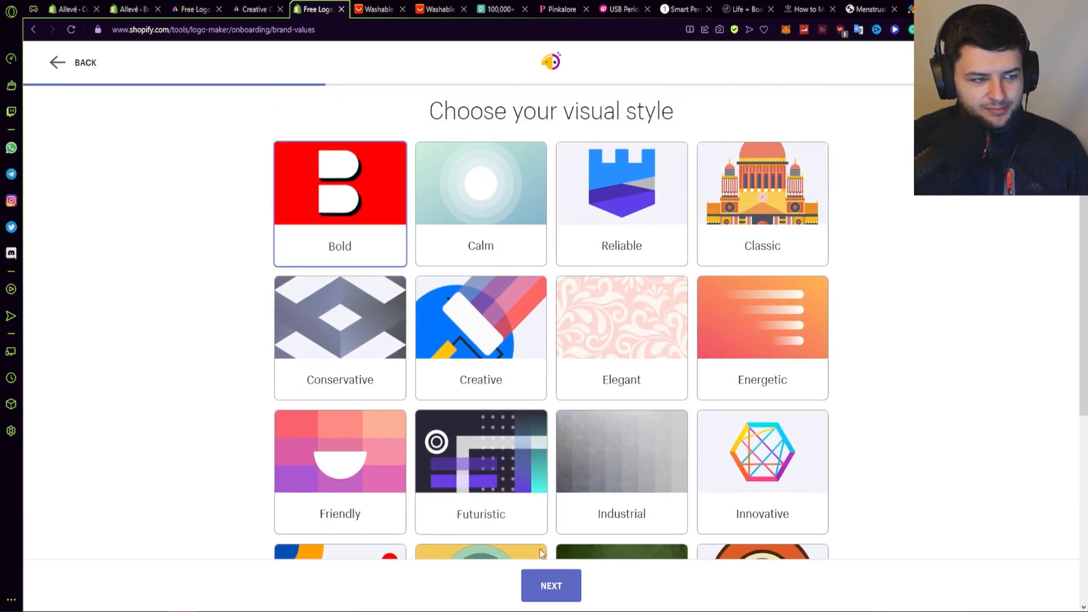
{"action": "left_click", "coordinate": [550, 586]}
{"action": "type", "text": "Allievé"}
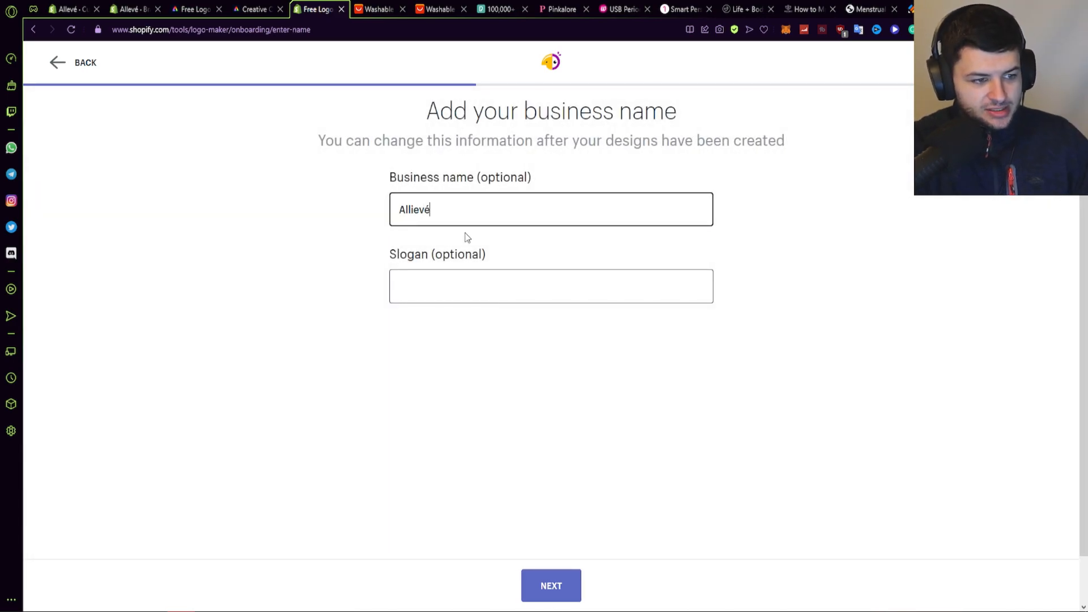
{"action": "left_click", "coordinate": [548, 585]}
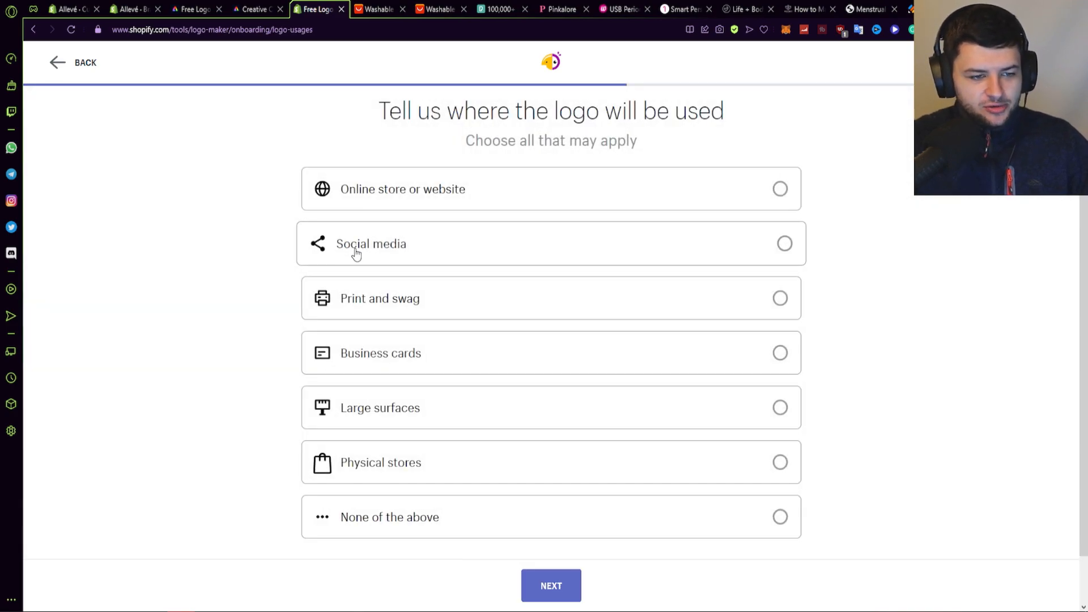
{"action": "left_click", "coordinate": [567, 574]}
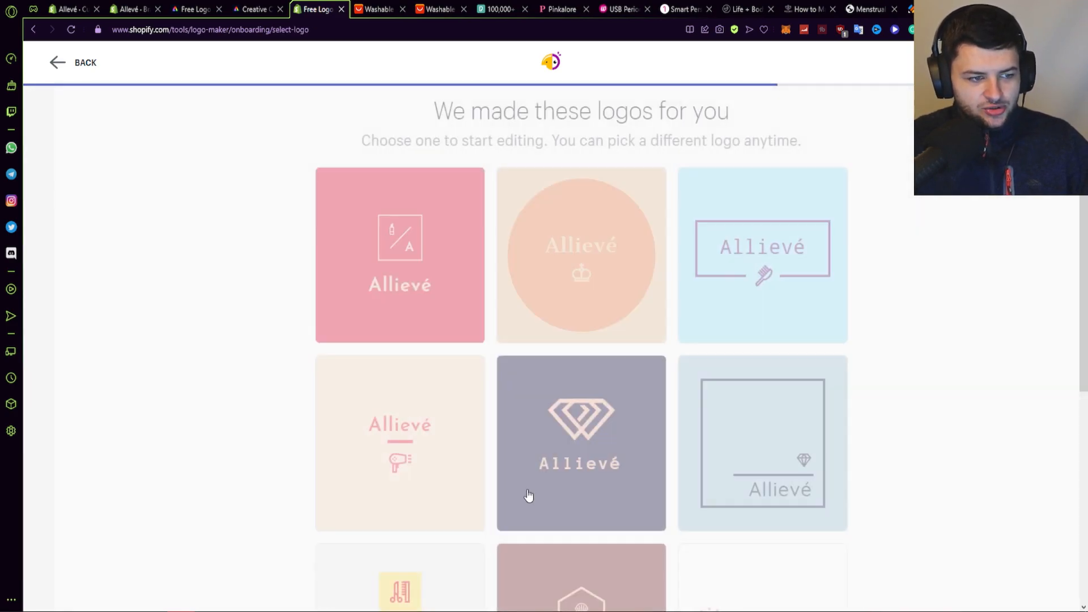
Browse the suggested logos and open the cream one with pink script lettering and a lotus icon for editing.
{"action": "scroll", "coordinate": [697, 340], "scroll_direction": "down", "scroll_amount": 7}
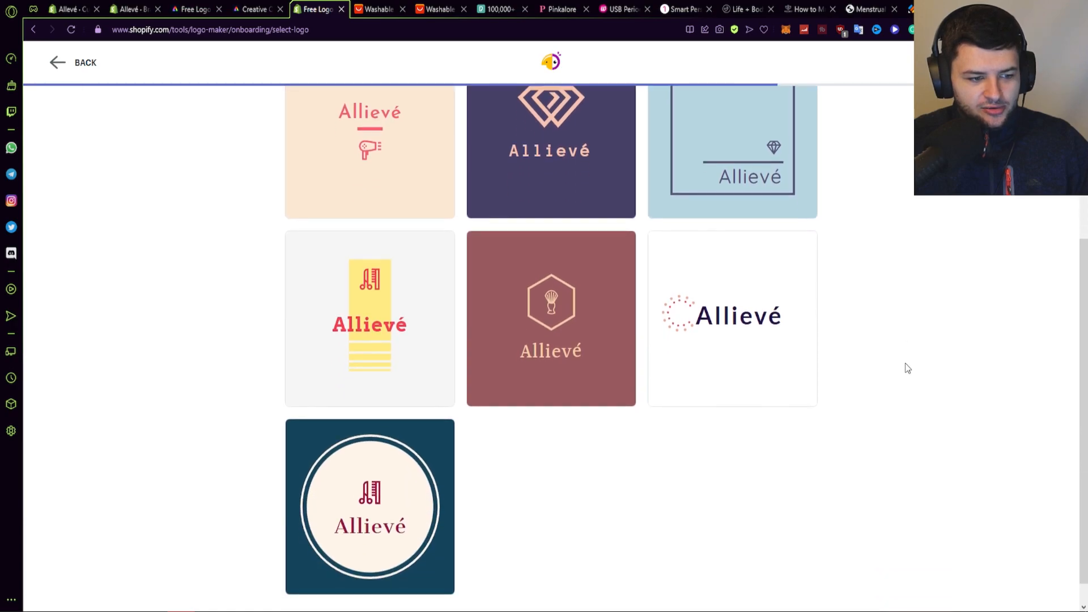
{"action": "scroll", "coordinate": [229, 362], "scroll_direction": "down", "scroll_amount": 9}
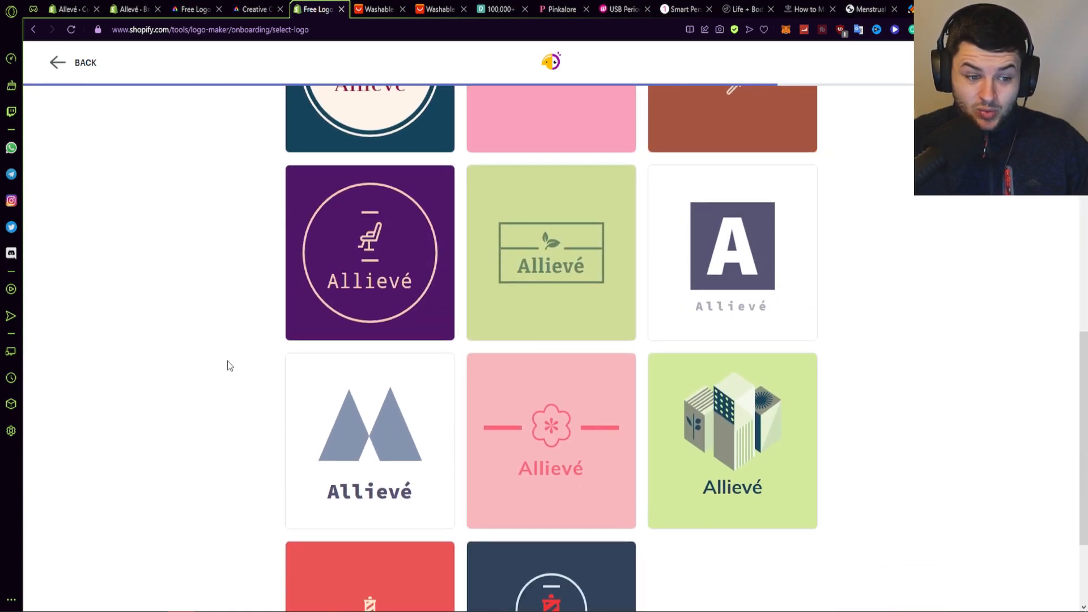
{"action": "scroll", "coordinate": [610, 340], "scroll_direction": "down", "scroll_amount": 13}
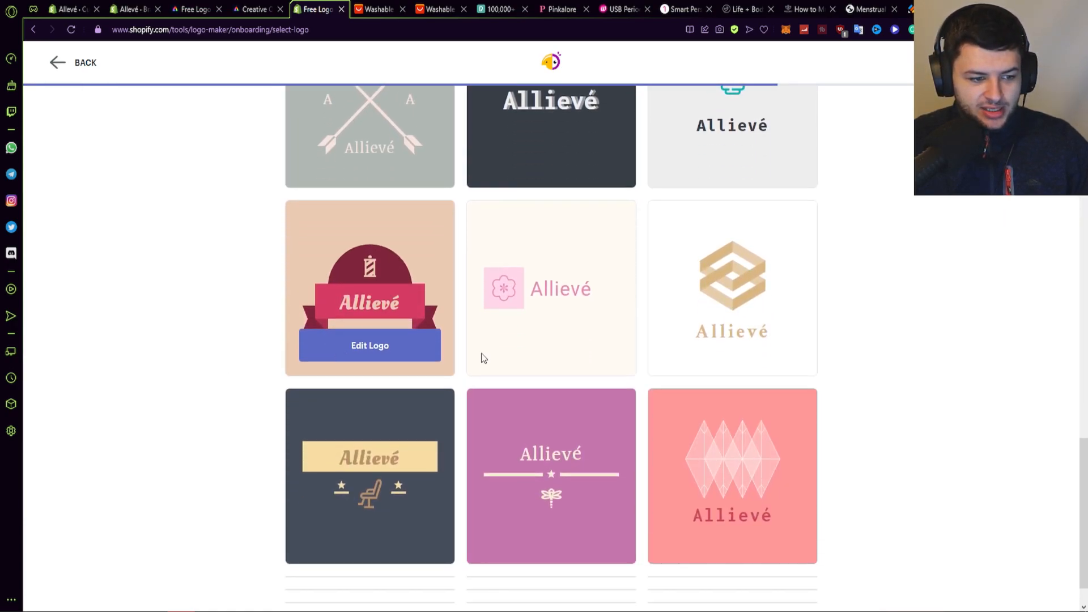
{"action": "scroll", "coordinate": [510, 408], "scroll_direction": "down", "scroll_amount": 4}
{"action": "scroll", "coordinate": [709, 369], "scroll_direction": "up", "scroll_amount": 3}
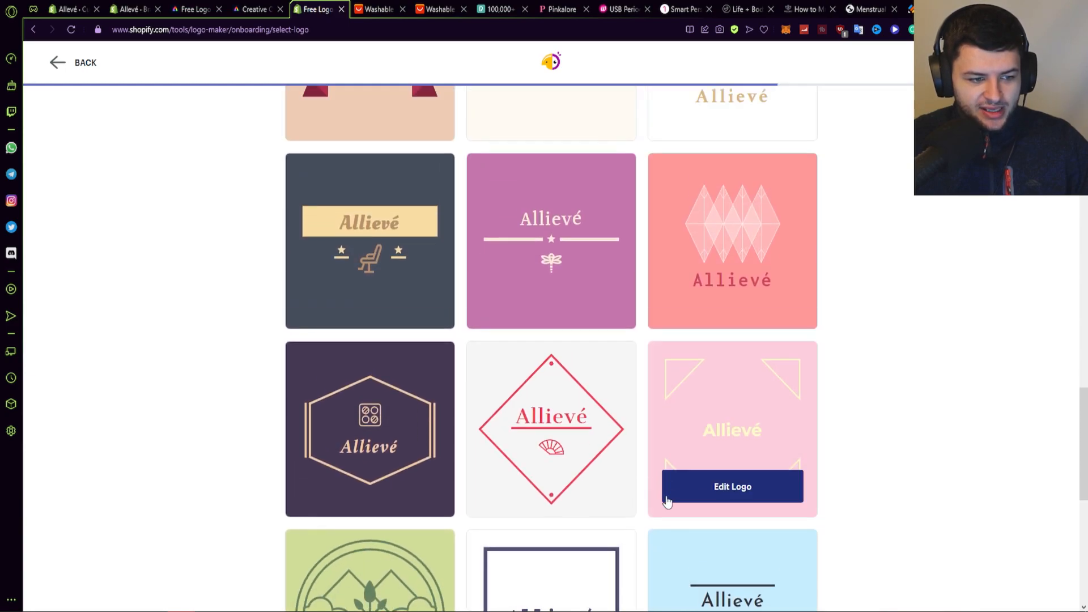
{"action": "scroll", "coordinate": [713, 301], "scroll_direction": "down", "scroll_amount": 12}
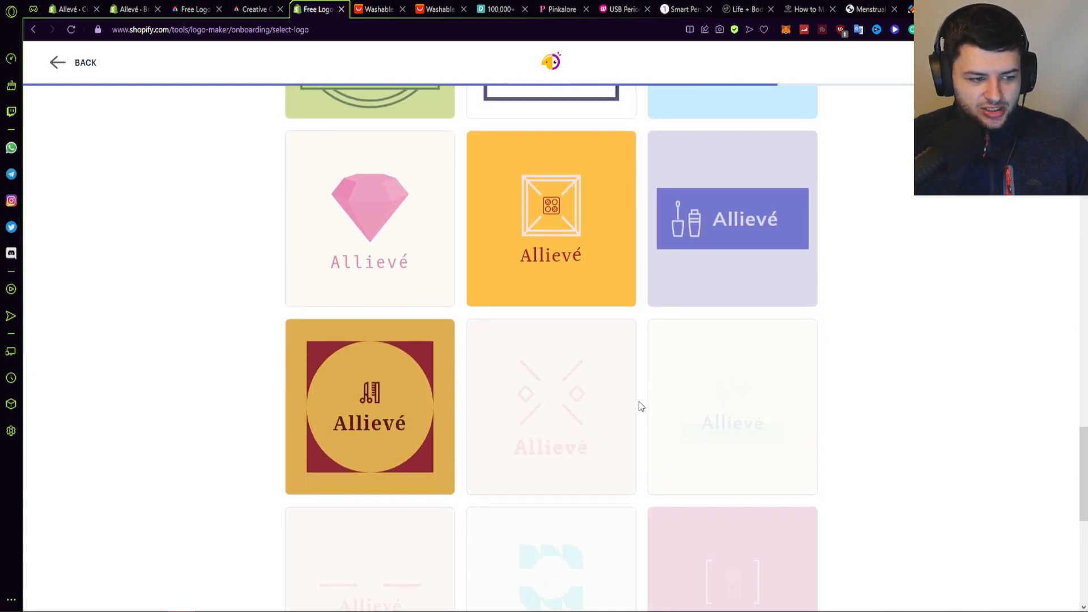
{"action": "scroll", "coordinate": [752, 444], "scroll_direction": "down", "scroll_amount": 10}
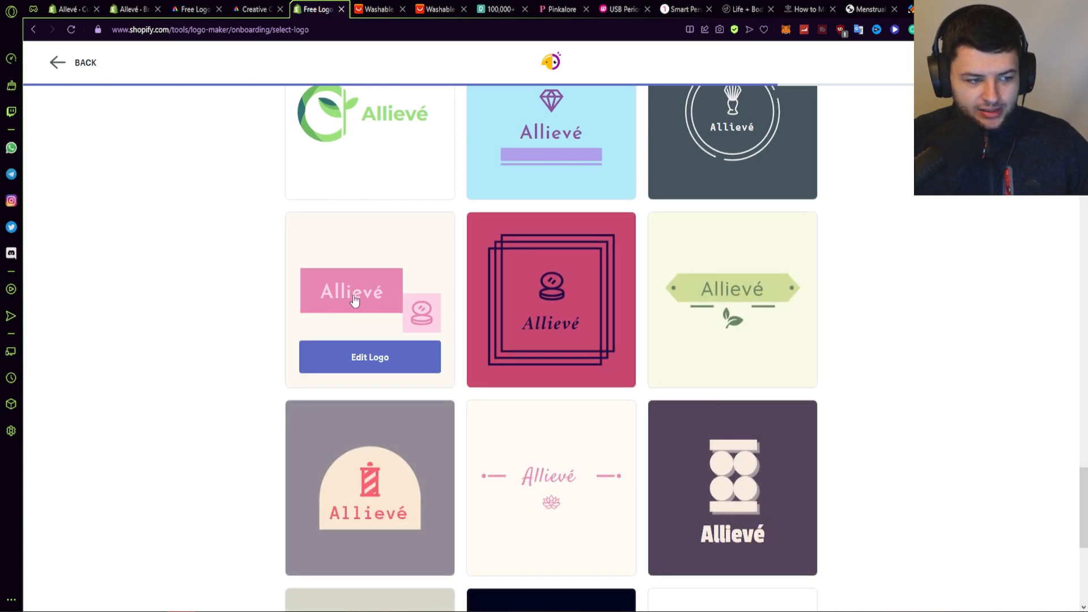
{"action": "scroll", "coordinate": [349, 299], "scroll_direction": "down", "scroll_amount": 4}
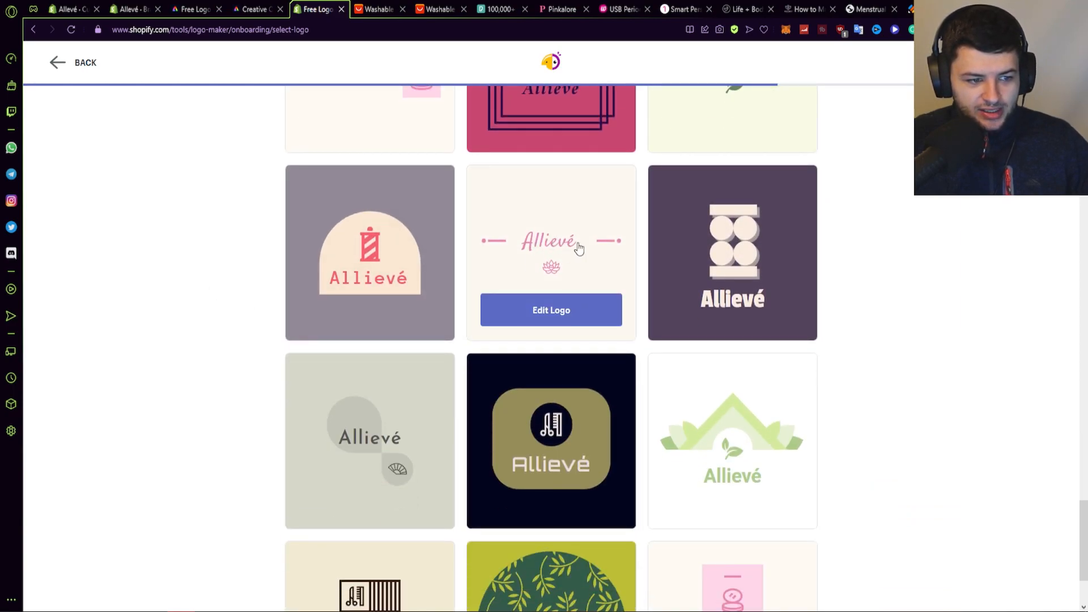
{"action": "left_click", "coordinate": [545, 310]}
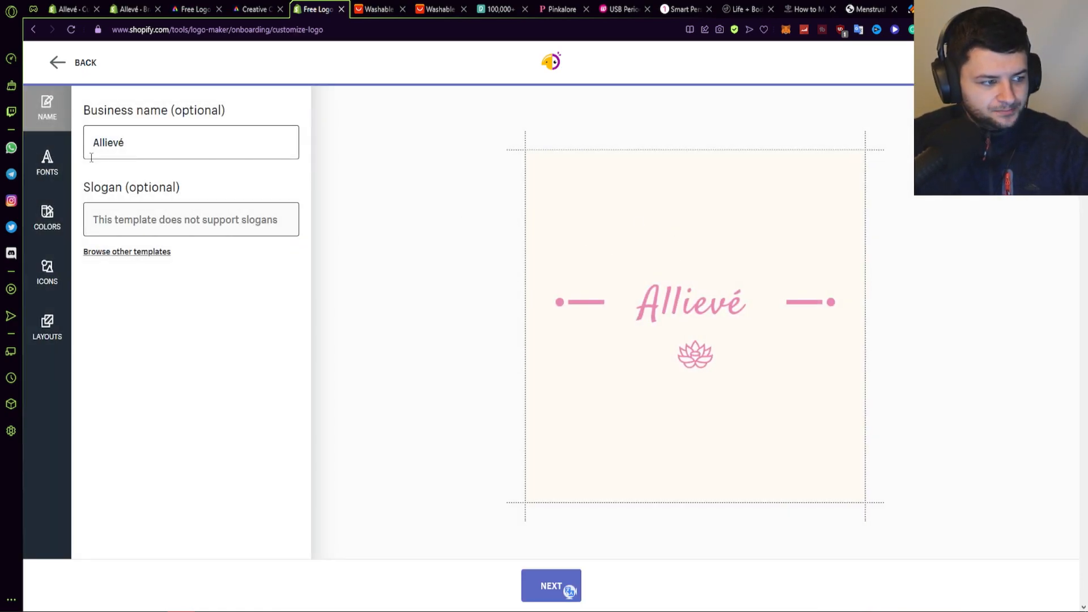
Try to download the logo by filling in the saved account e-mail and password, and dismiss the login form.
{"action": "left_click", "coordinate": [523, 572]}
{"action": "left_click", "coordinate": [549, 588]}
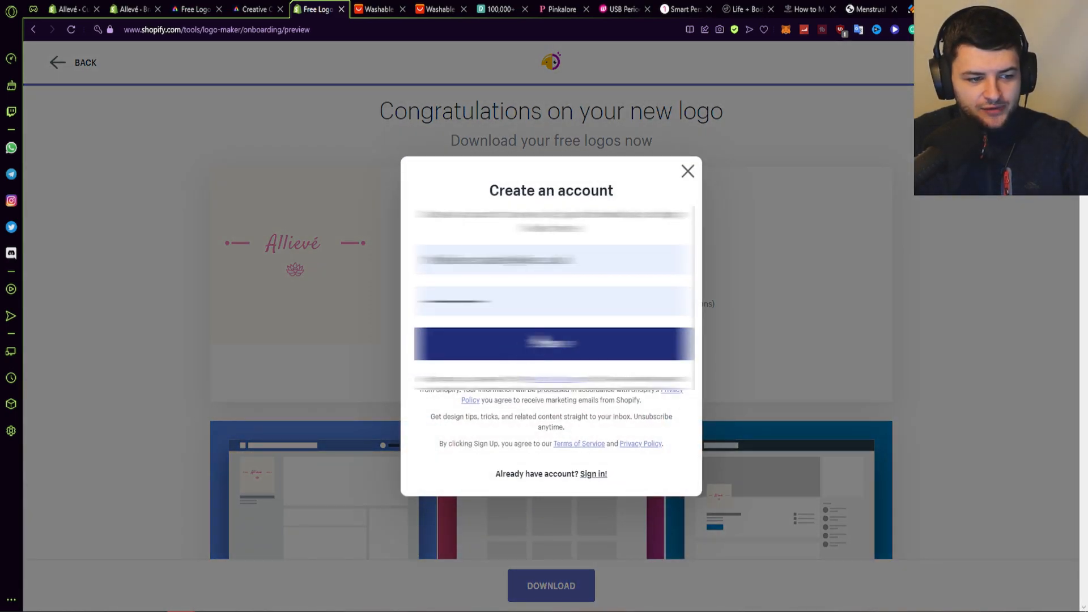
{"action": "left_click", "coordinate": [482, 302]}
{"action": "left_click", "coordinate": [493, 306]}
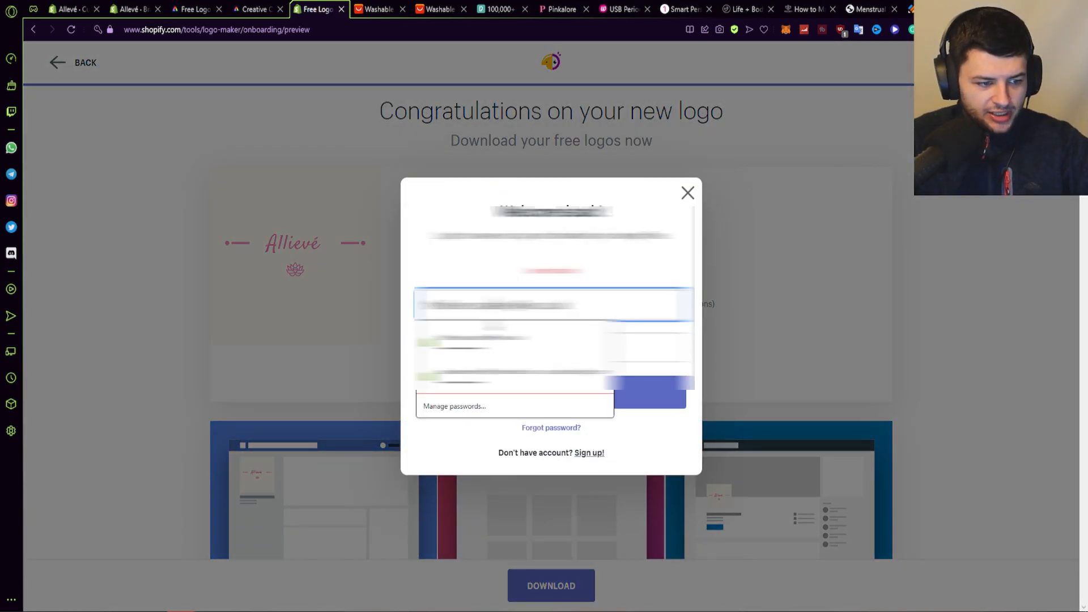
{"action": "left_click", "coordinate": [494, 339]}
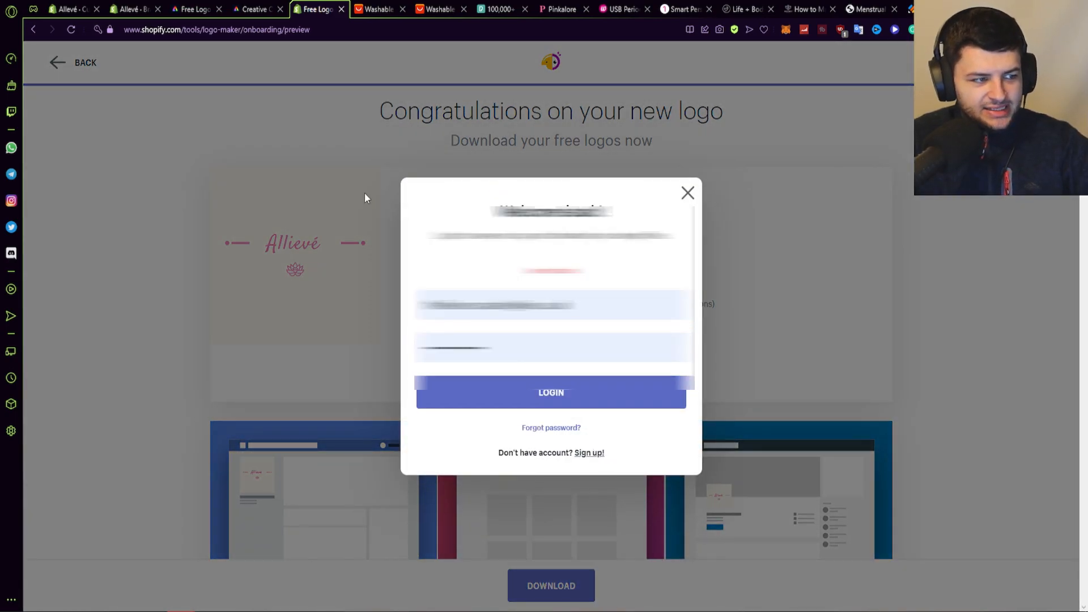
{"action": "left_click", "coordinate": [688, 193]}
Try to save the previewed logo image directly and return to the logo customization page.
{"action": "right_click", "coordinate": [282, 251]}
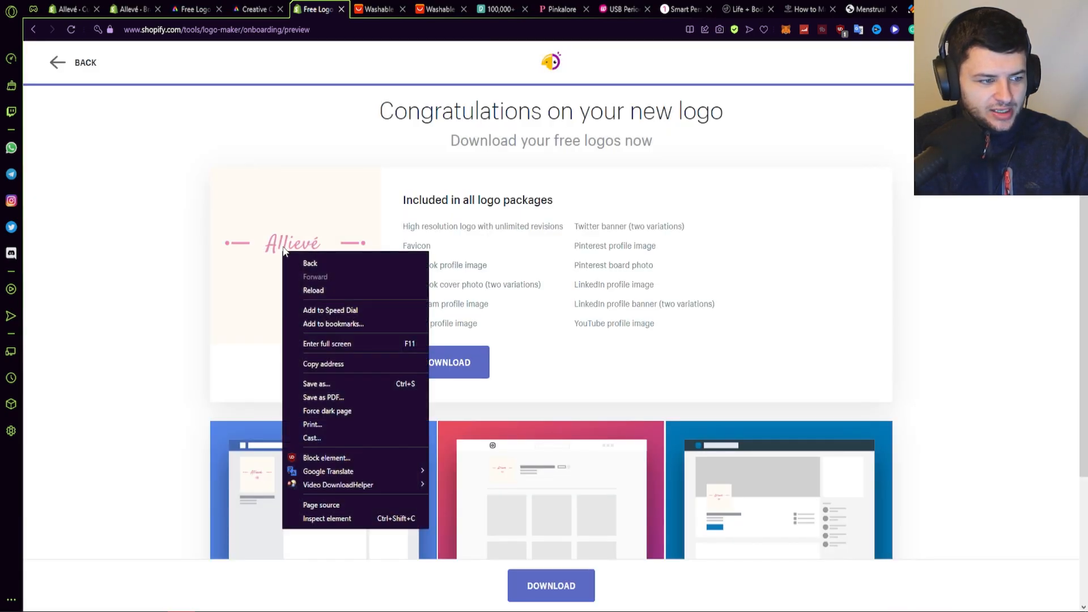
{"action": "left_click", "coordinate": [173, 188]}
{"action": "left_click", "coordinate": [83, 54]}
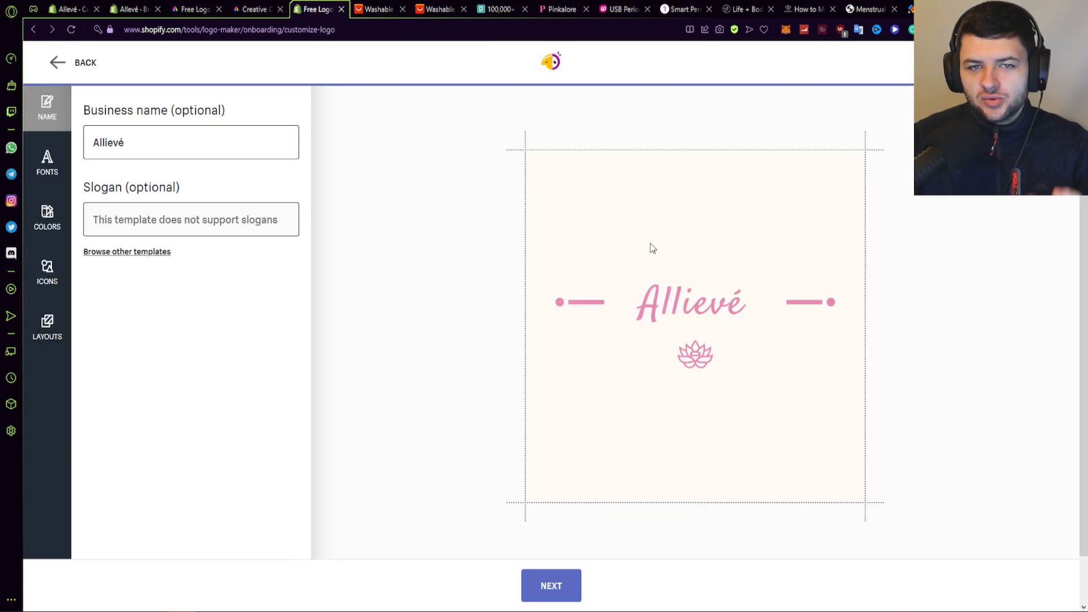